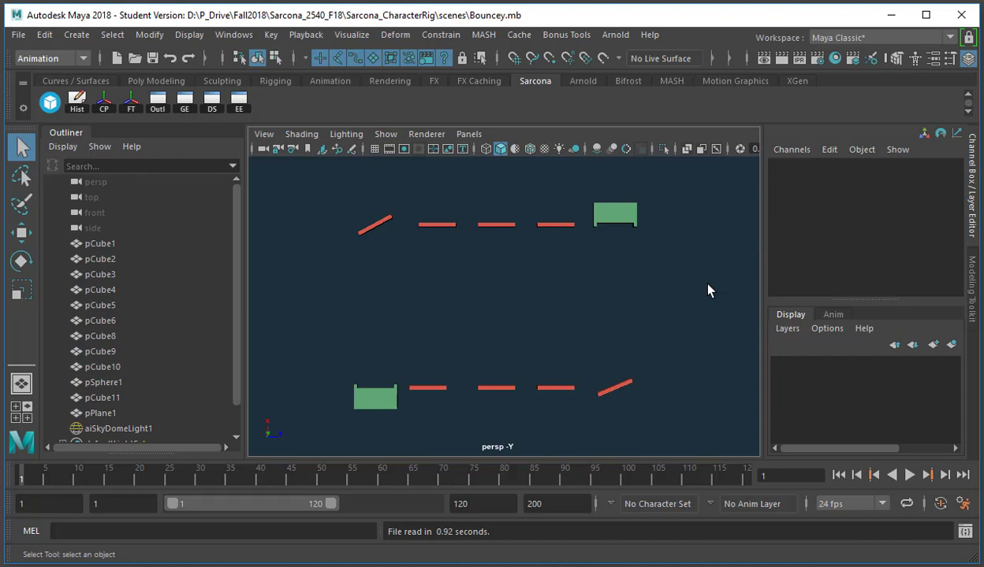
# Step: Play and scrub the existing bounce animation, and select the ball pSphere1 to view its keyframes
pyautogui.click(909, 475)
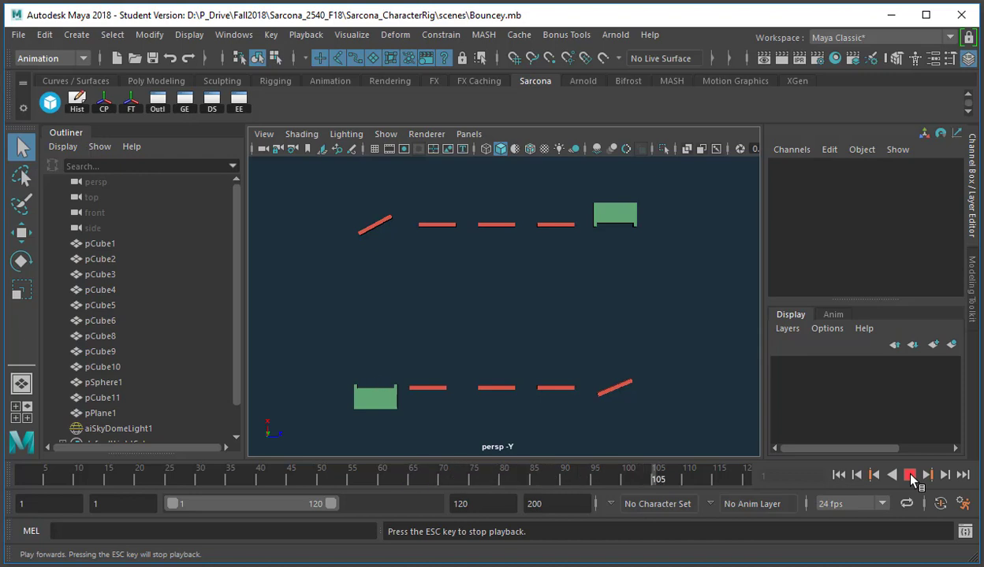
pyautogui.click(910, 476)
pyautogui.click(381, 478)
pyautogui.moveTo(357, 480); pyautogui.dragTo(303, 478)
pyautogui.click(380, 257)
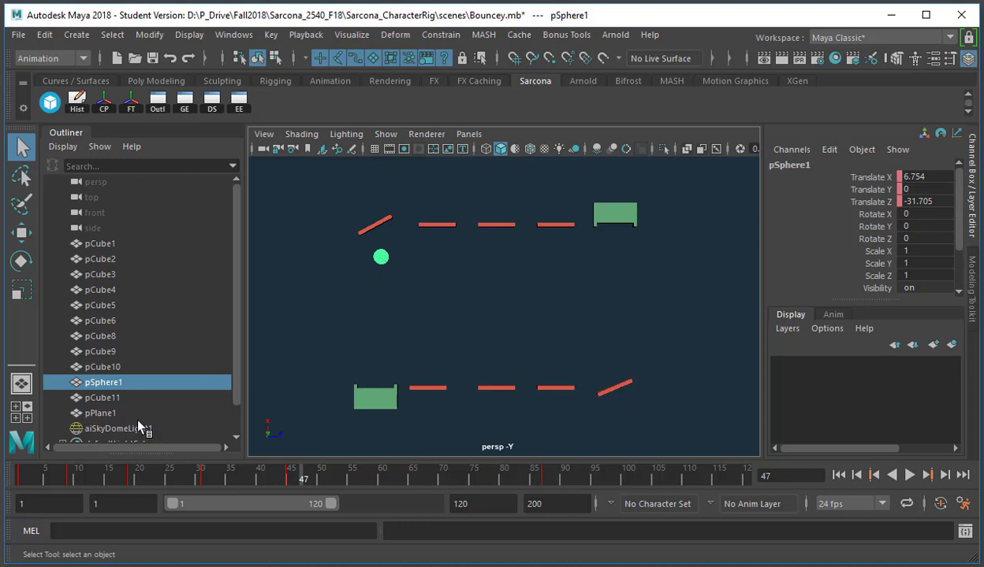
pyautogui.hotkey('alt', 'v')
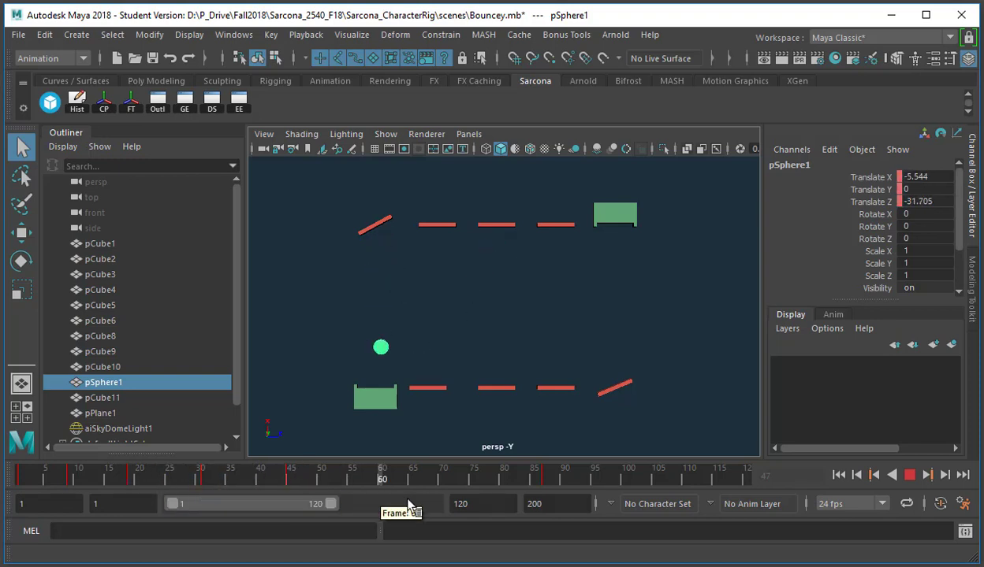
# Step: Return to frame 1 and delete the existing animation from the ball's Translate X, Y and Z channels
pyautogui.moveTo(544, 506); pyautogui.dragTo(22, 481)
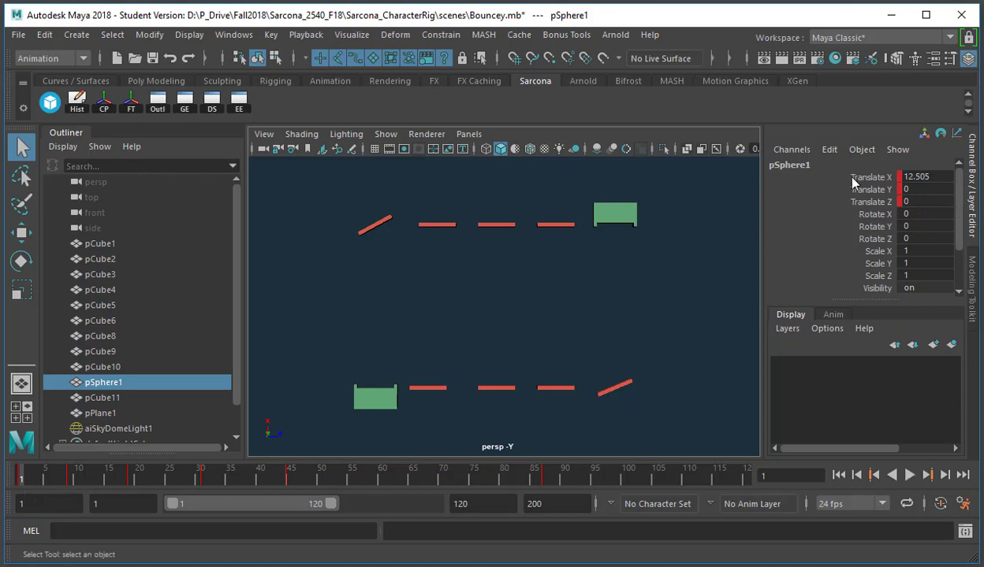
pyautogui.moveTo(830, 175); pyautogui.dragTo(855, 204)
pyautogui.rightClick(856, 203)
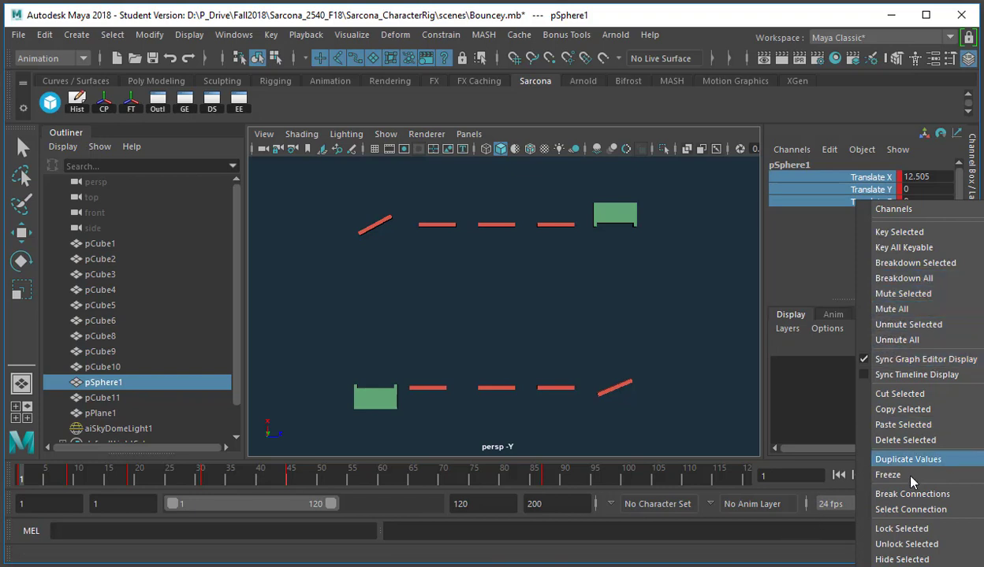
pyautogui.click(904, 439)
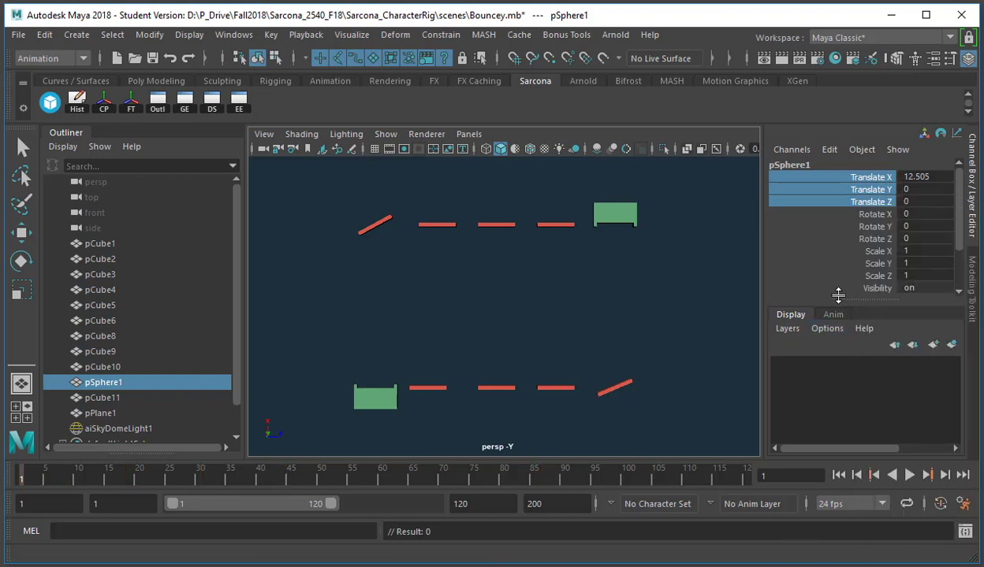
# Step: Keyframe only the ball's Translate X and Translate Z at frame 1, with the ball inside the upper green box
pyautogui.press('w')
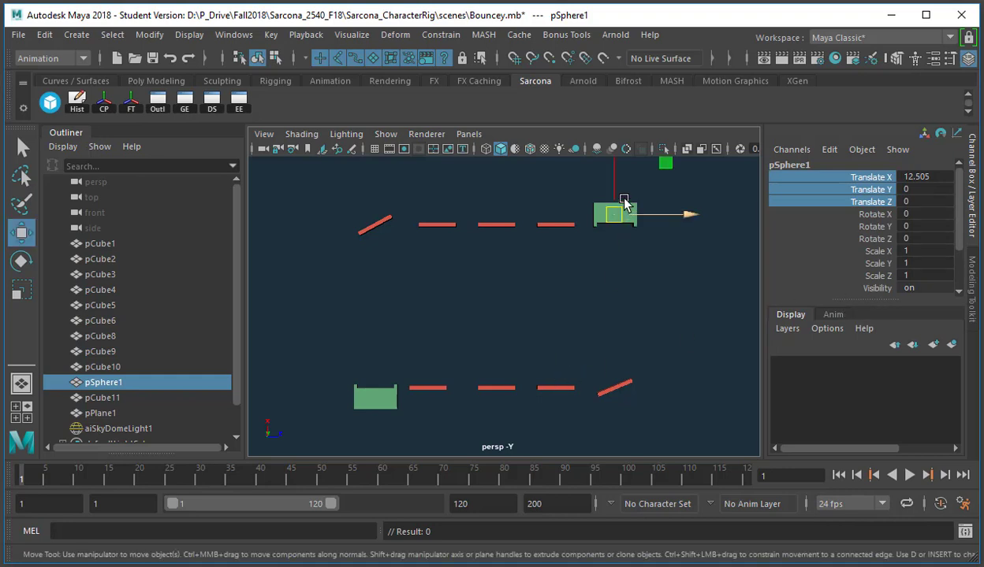
pyautogui.click(850, 179)
pyautogui.keyDown('ctrl'); pyautogui.click(850, 203); pyautogui.keyUp('ctrl')
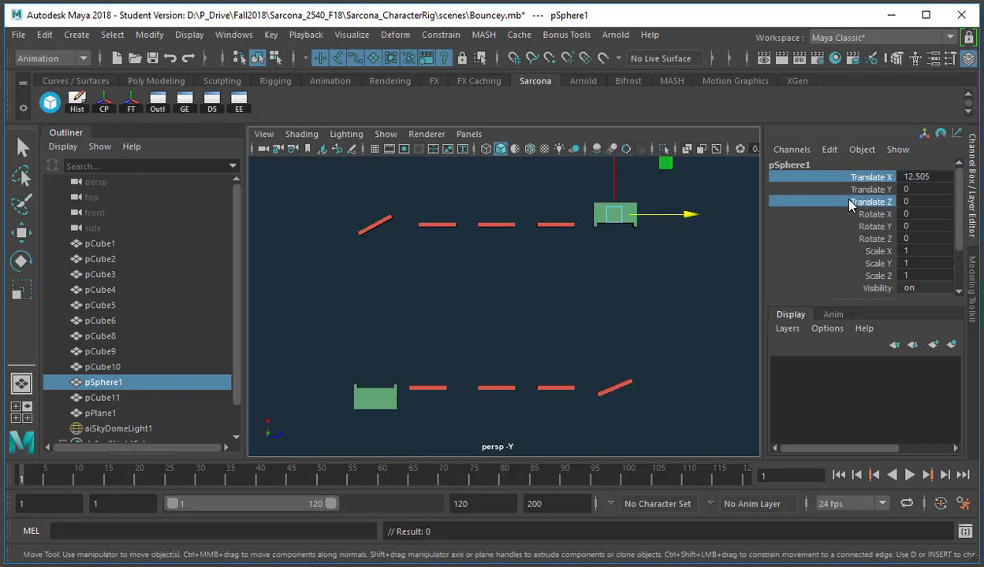
pyautogui.press('s')
# Step: At frame 20, lower the ball onto the angled bar below it, at Translate X about -9.65, and keyframe it
pyautogui.click(138, 475)
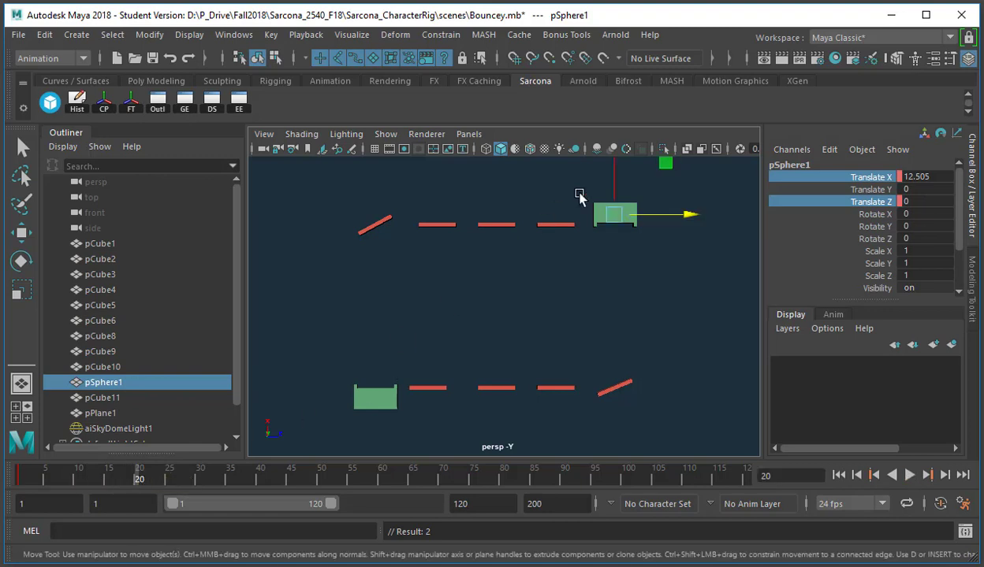
pyautogui.moveTo(611, 172); pyautogui.dragTo(617, 340)
pyautogui.press('f')
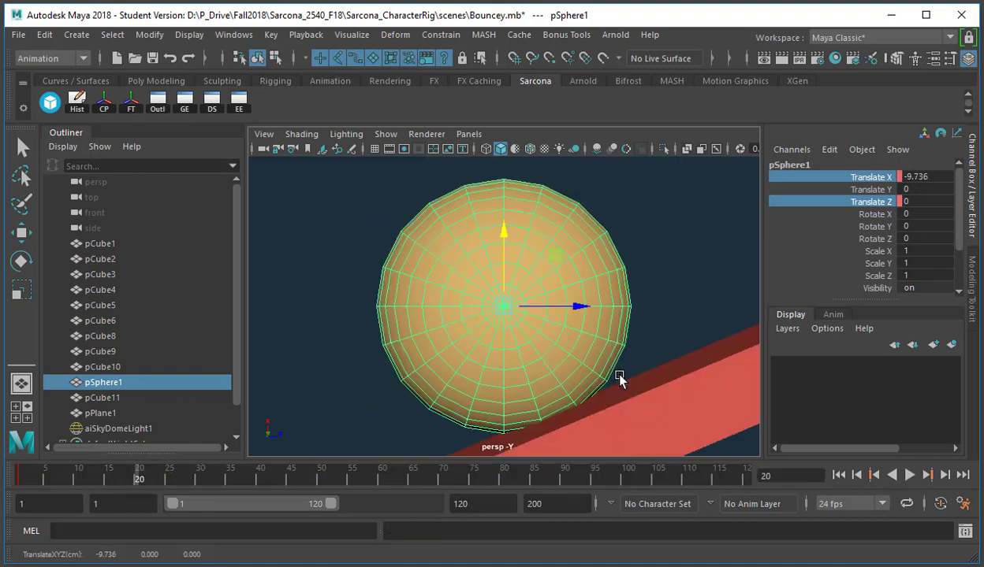
pyautogui.moveTo(502, 228); pyautogui.dragTo(503, 219)
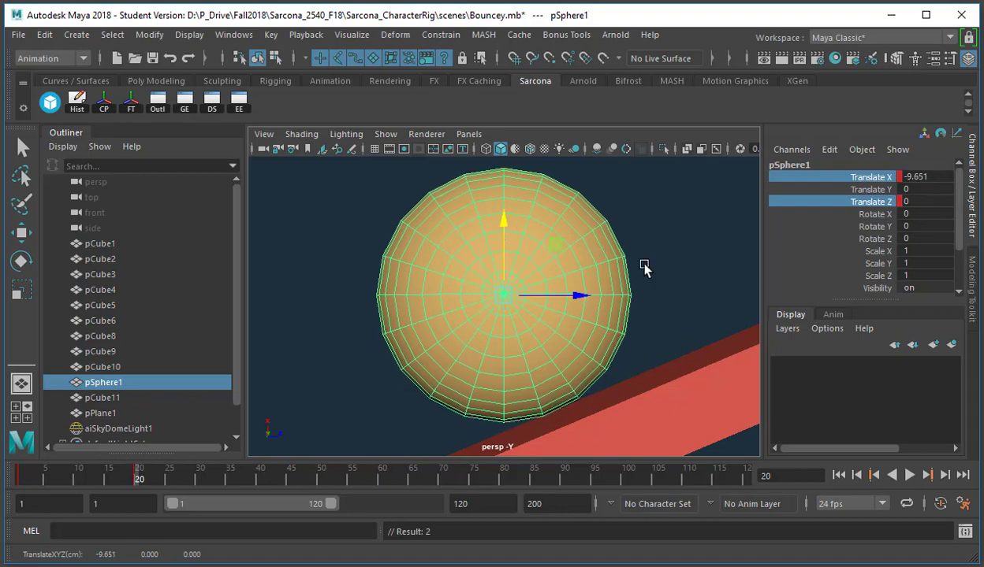
pyautogui.click(576, 353)
# Step: At frame 40, move the ball against the upper row's middle bar, at about X 9.76 and Z -16.04, and keyframe it
pyautogui.moveTo(265, 477); pyautogui.dragTo(260, 480)
pyautogui.press('a')
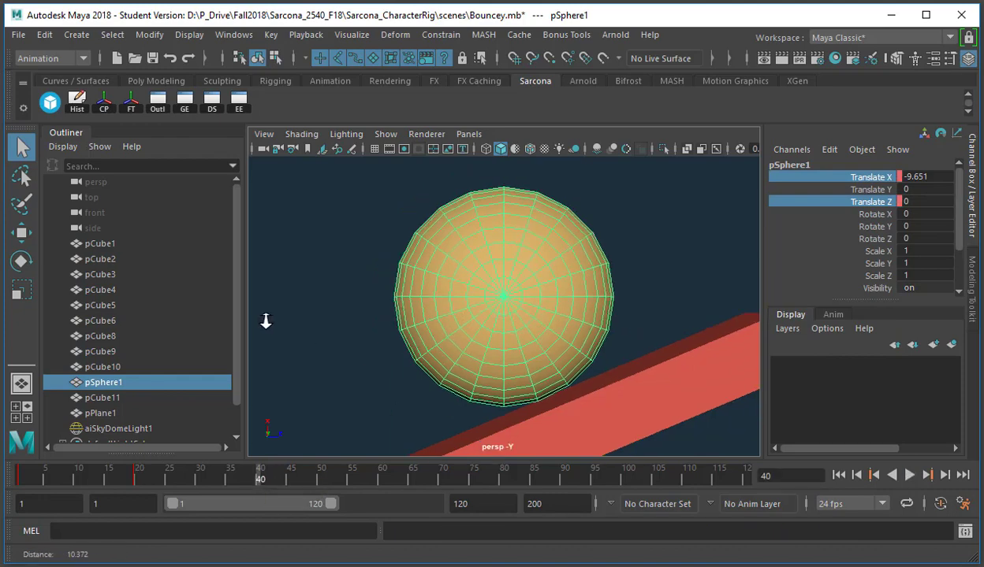
pyautogui.press('w')
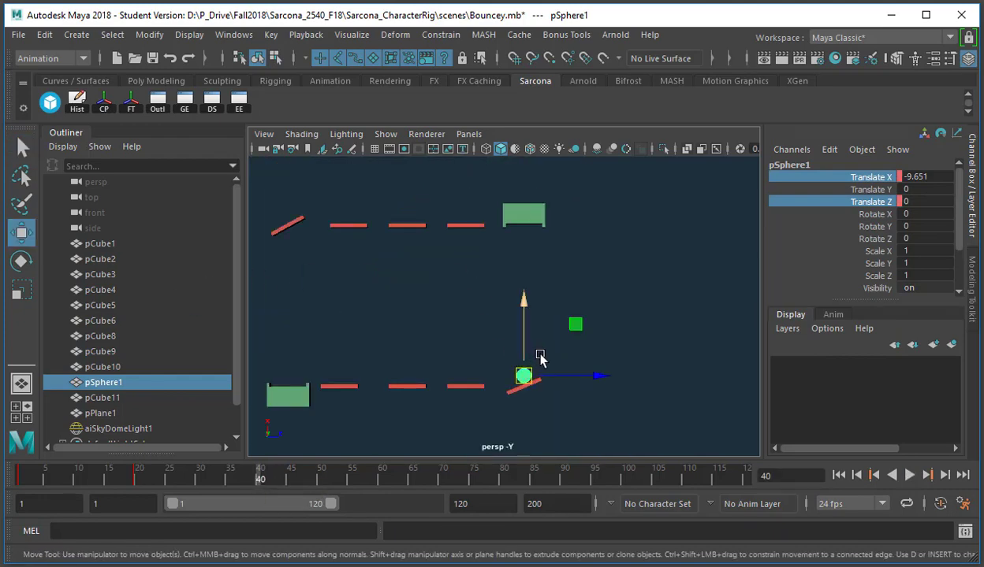
pyautogui.moveTo(523, 378); pyautogui.dragTo(404, 241)
pyautogui.press('f')
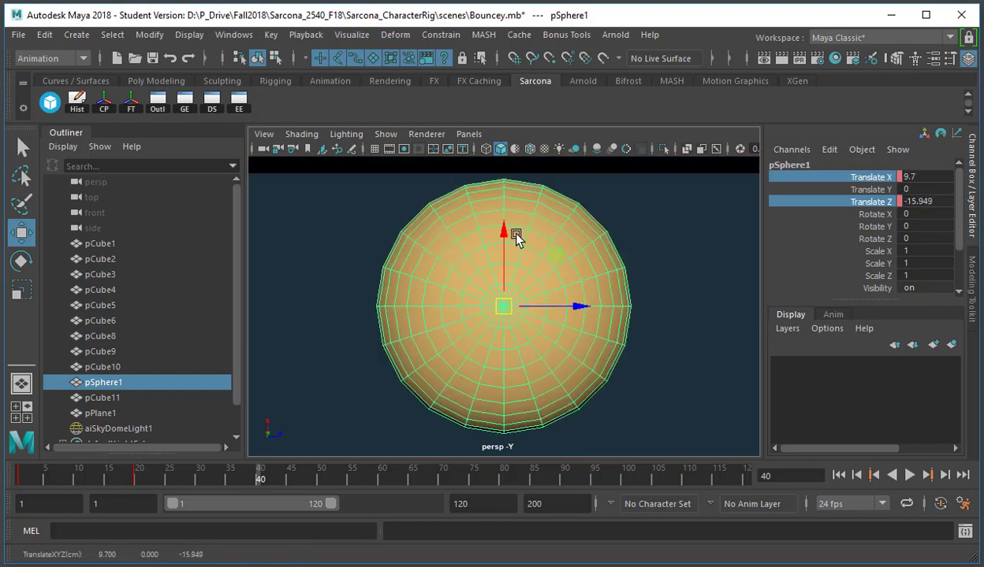
pyautogui.moveTo(503, 306); pyautogui.dragTo(492, 298)
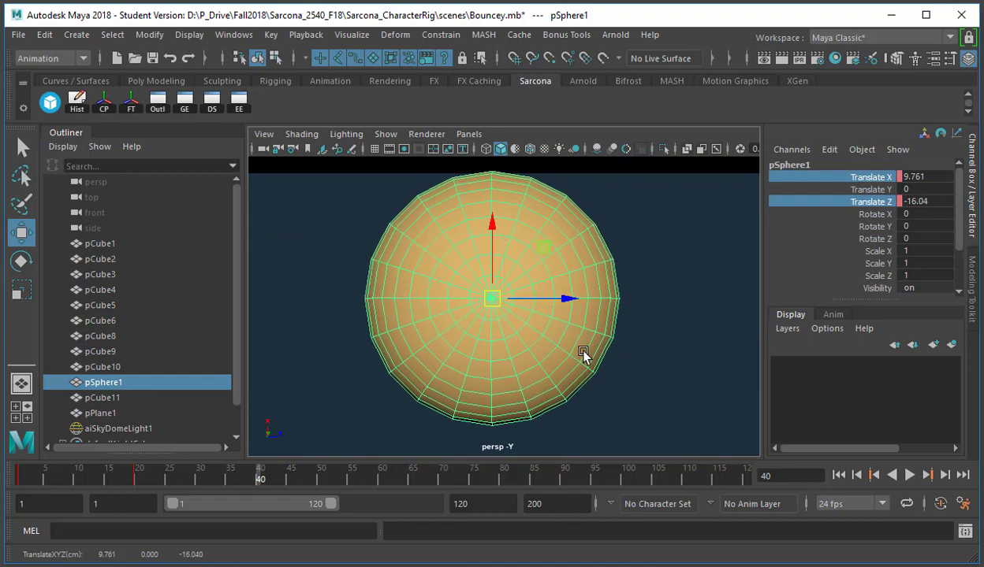
pyautogui.press('s')
# Step: At frame 60, rest the ball on the lower bar beside the green box, at about X -9.78 and Z -25.53, and keyframe it
pyautogui.scroll(-12, 551, 374)
pyautogui.keyDown('alt'); pyautogui.moveTo(451, 218); pyautogui.dragTo(453, 325, button='middle'); pyautogui.keyUp('alt')
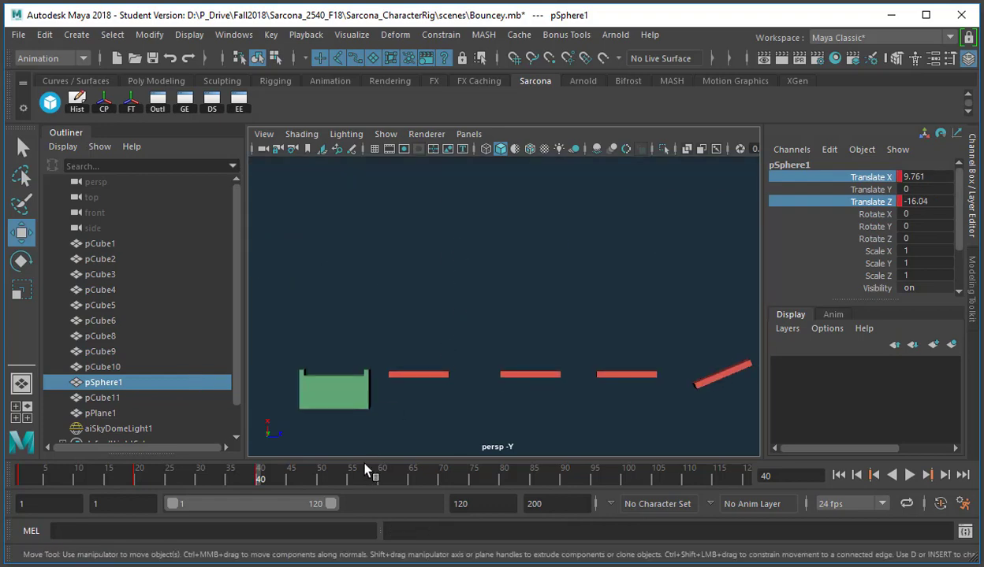
pyautogui.moveTo(365, 470); pyautogui.dragTo(388, 401)
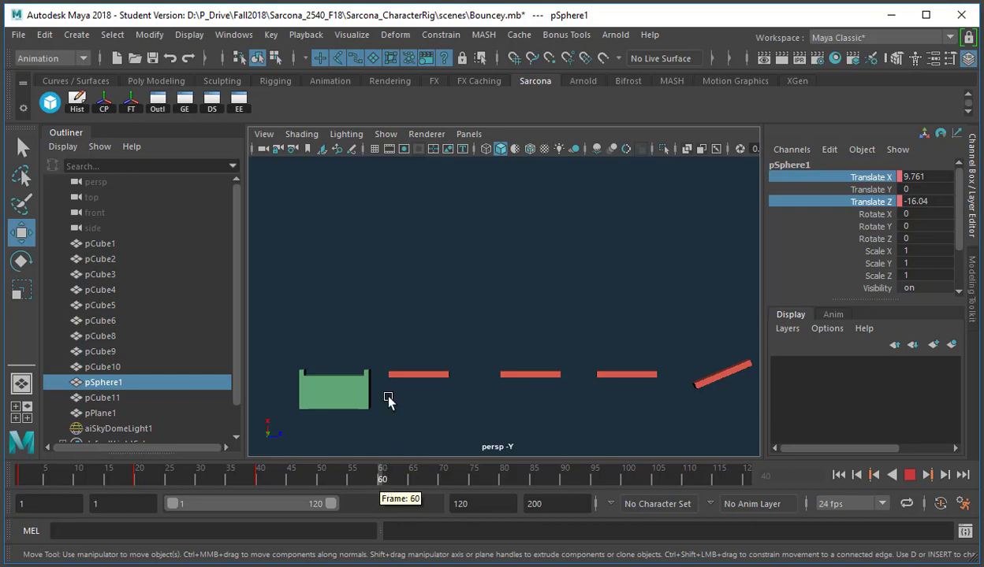
pyautogui.keyDown('alt'); pyautogui.moveTo(545, 230); pyautogui.dragTo(493, 287, button='middle'); pyautogui.keyUp('alt')
pyautogui.moveTo(478, 182); pyautogui.dragTo(361, 401)
pyautogui.press('f')
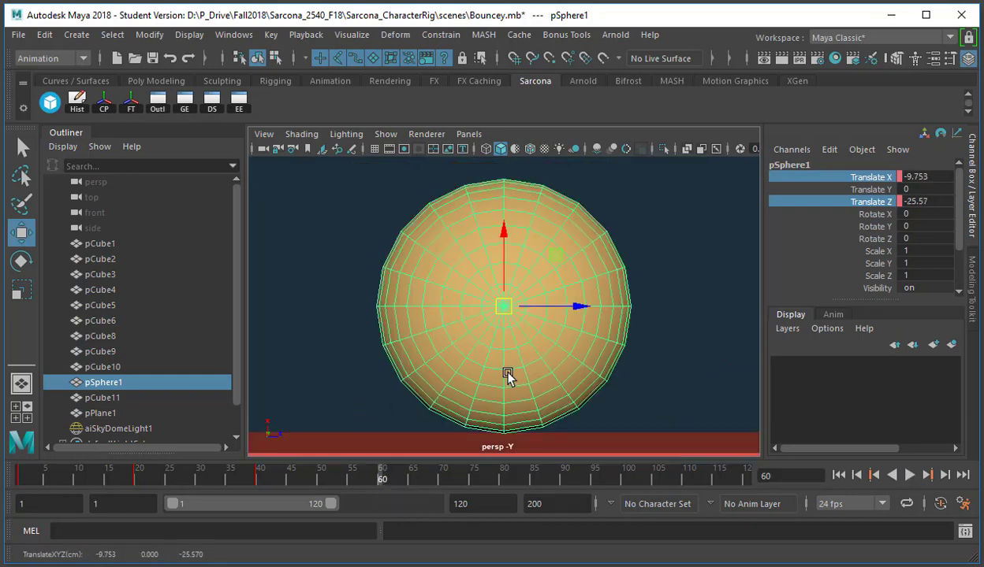
pyautogui.keyDown('alt'); pyautogui.moveTo(505, 394); pyautogui.dragTo(492, 292, button='middle'); pyautogui.keyUp('alt')
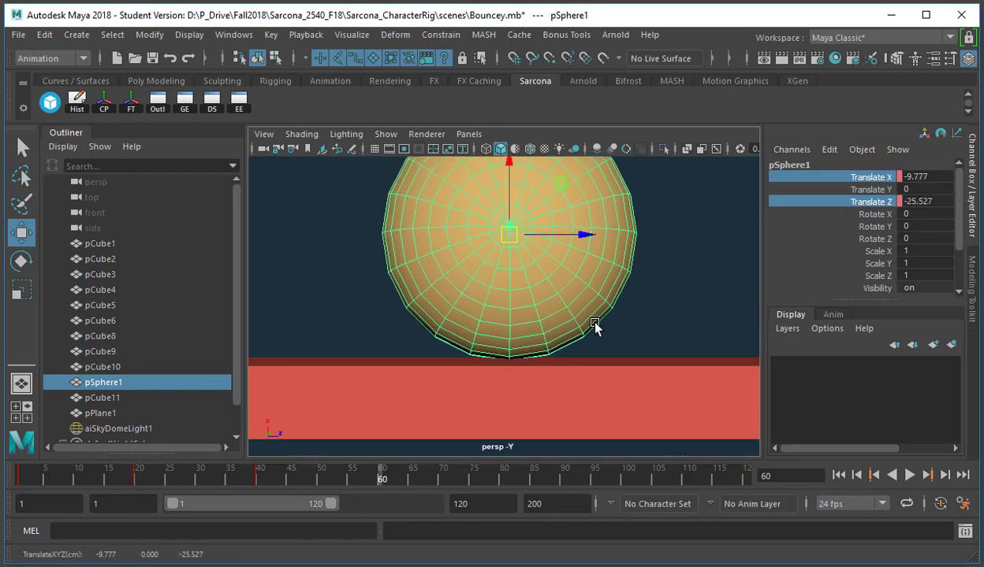
pyautogui.press('s')
# Step: At frame 80, place the ball under the upper angled bar, at about X 9.86 and Z -31.95, and keyframe it
pyautogui.keyDown('alt'); pyautogui.moveTo(583, 319); pyautogui.dragTo(118, 276, button='right'); pyautogui.keyUp('alt')
pyautogui.keyDown('alt'); pyautogui.moveTo(455, 282); pyautogui.dragTo(430, 352, button='middle'); pyautogui.keyUp('alt')
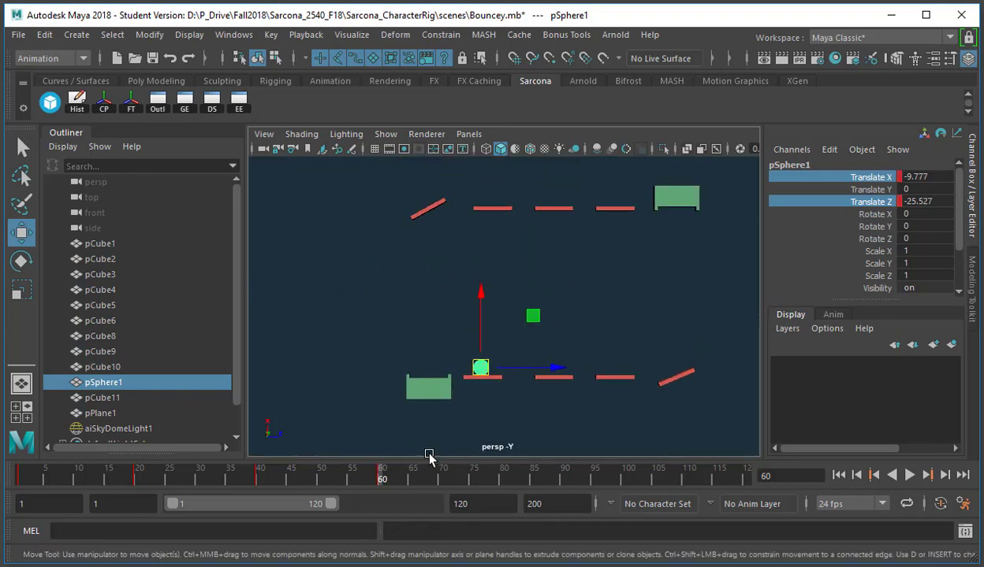
pyautogui.click(502, 477)
pyautogui.moveTo(497, 378); pyautogui.dragTo(444, 246, button='middle')
pyautogui.press('f')
pyautogui.moveTo(473, 372); pyautogui.dragTo(498, 404, button='middle')
pyautogui.scroll(-8, 430, 396)
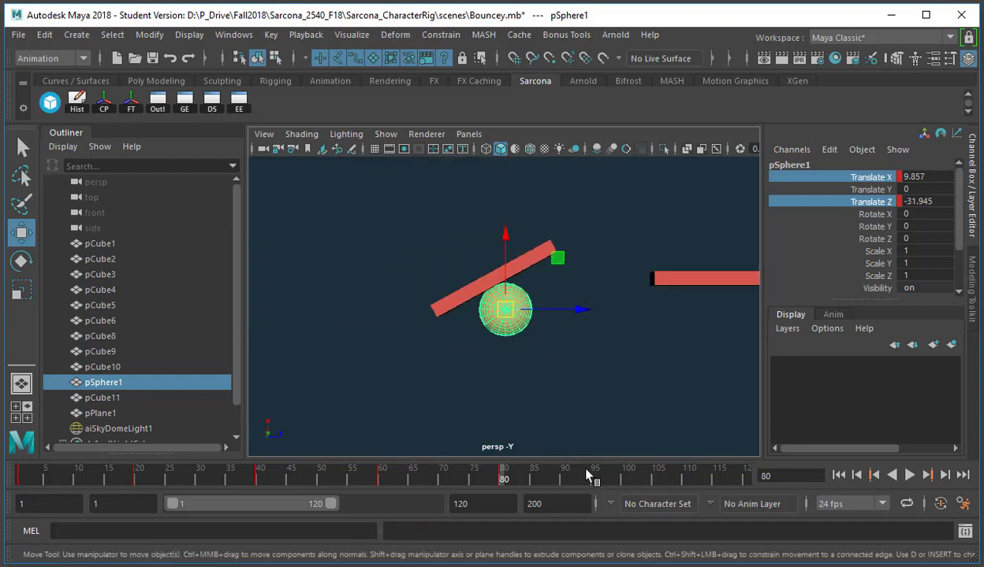
# Step: At frame 100, drop the ball straight down into the lower green box, at Translate X about -12.16, and keyframe it
pyautogui.moveTo(609, 478); pyautogui.dragTo(625, 485)
pyautogui.keyDown('alt'); pyautogui.moveTo(533, 365); pyautogui.dragTo(461, 218, button='middle'); pyautogui.keyUp('alt')
pyautogui.moveTo(474, 302); pyautogui.dragTo(459, 483, button='middle')
pyautogui.hotkey('ctrl', 'z')
pyautogui.keyDown('alt'); pyautogui.moveTo(507, 275); pyautogui.dragTo(257, 229, button='right'); pyautogui.keyUp('alt')
pyautogui.moveTo(479, 186); pyautogui.dragTo(478, 390)
pyautogui.keyDown('alt'); pyautogui.moveTo(457, 371); pyautogui.dragTo(394, 228, button='middle'); pyautogui.keyUp('alt')
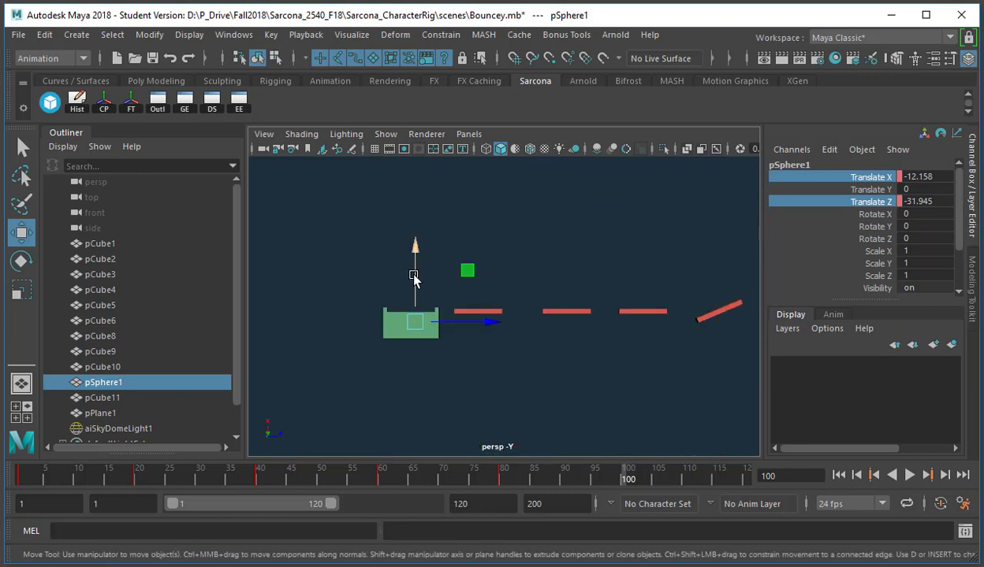
pyautogui.press('s')
# Step: Play the new animation from frame 1 with all platforms in view and check the ball's motion between keys
pyautogui.click(840, 476)
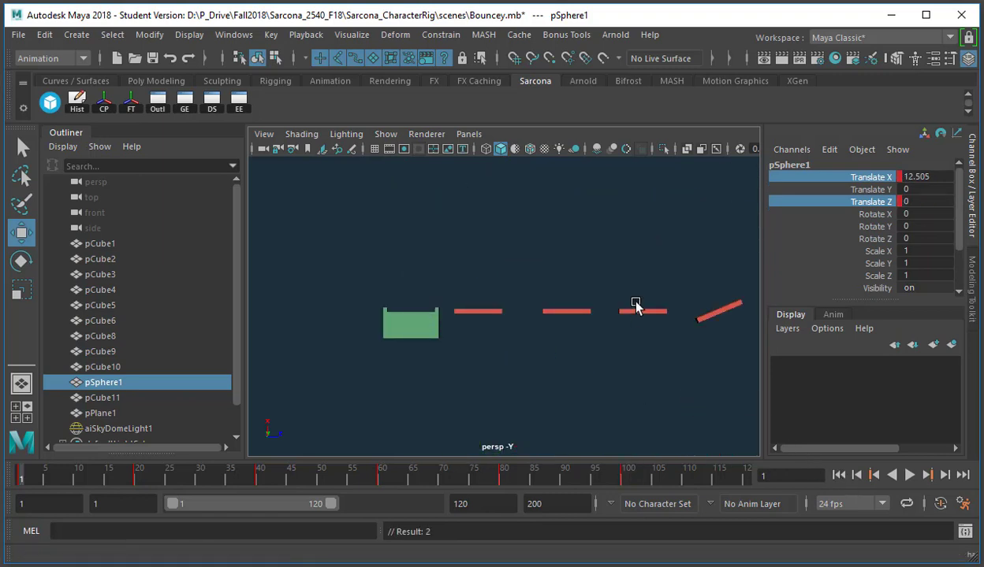
pyautogui.keyDown('alt'); pyautogui.moveTo(635, 307); pyautogui.dragTo(579, 371); pyautogui.keyUp('alt')
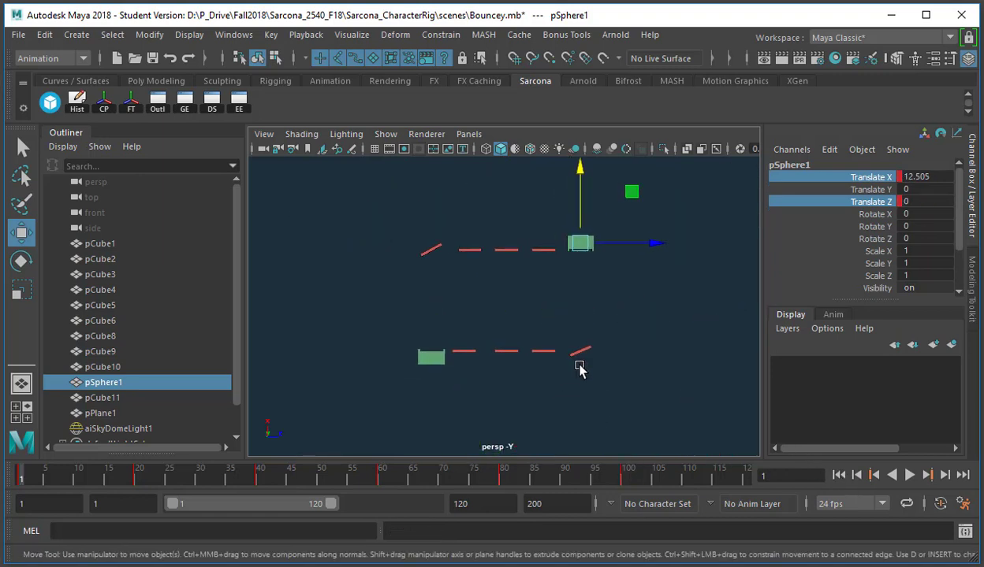
pyautogui.hotkey('alt', 'v')
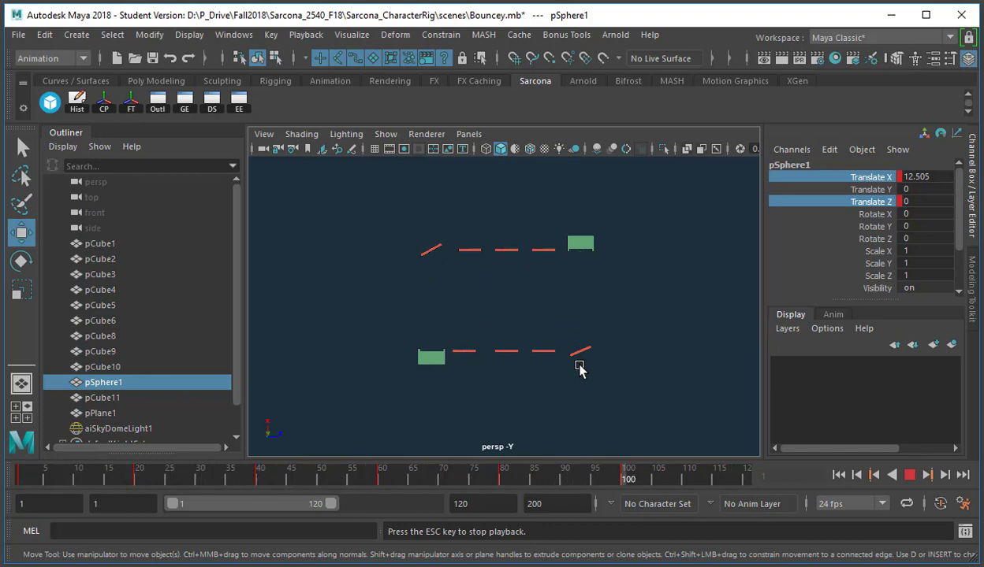
pyautogui.click(910, 476)
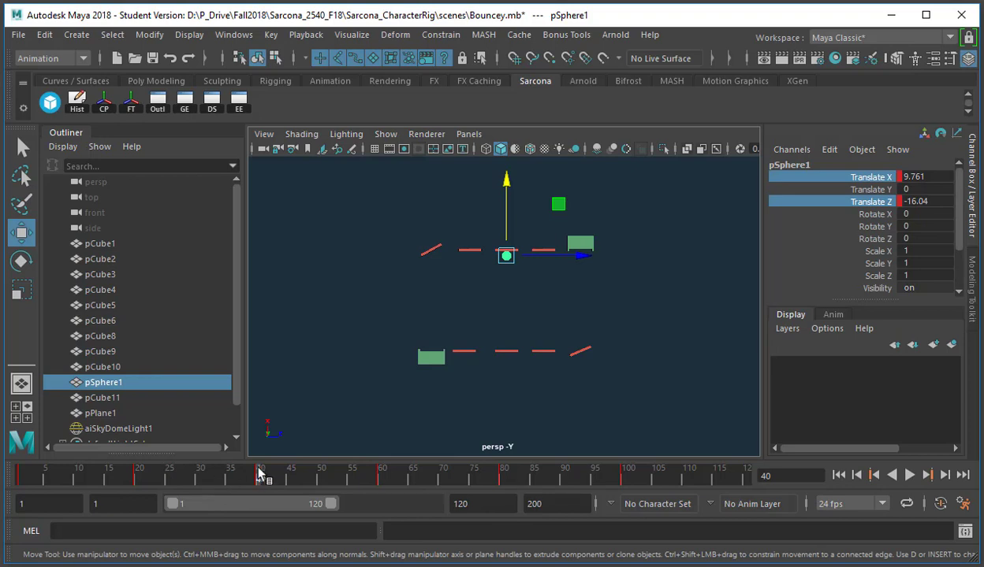
pyautogui.click(908, 475)
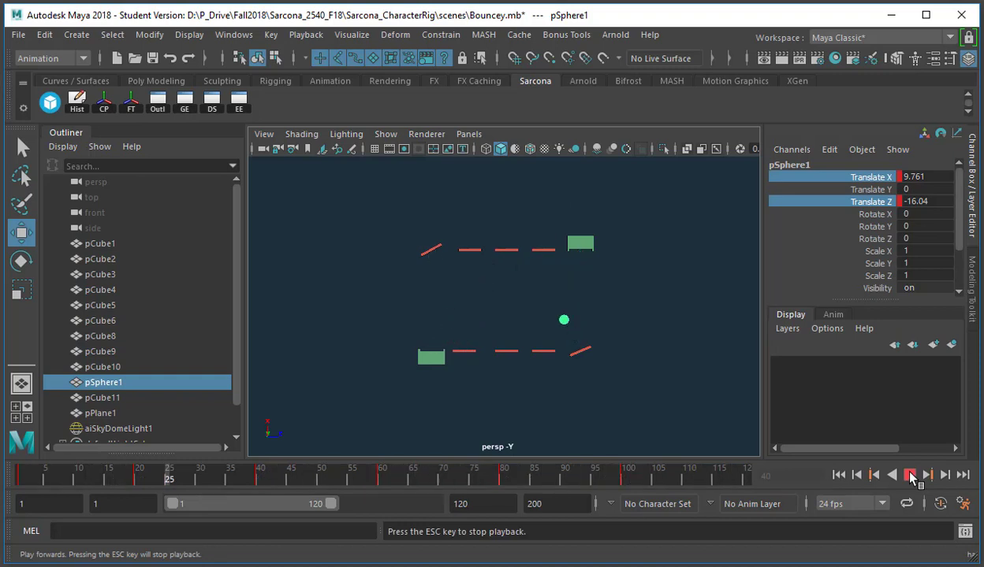
pyautogui.click(909, 476)
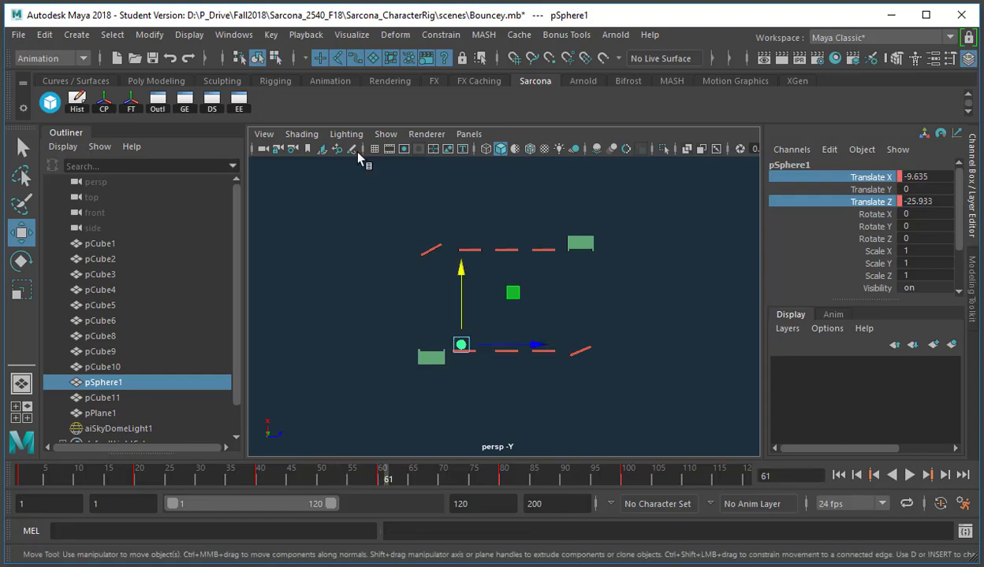
# Step: Set all of the ball's Translate X and Translate Z keys to linear tangents in the Graph Editor, and close it
pyautogui.click(188, 104)
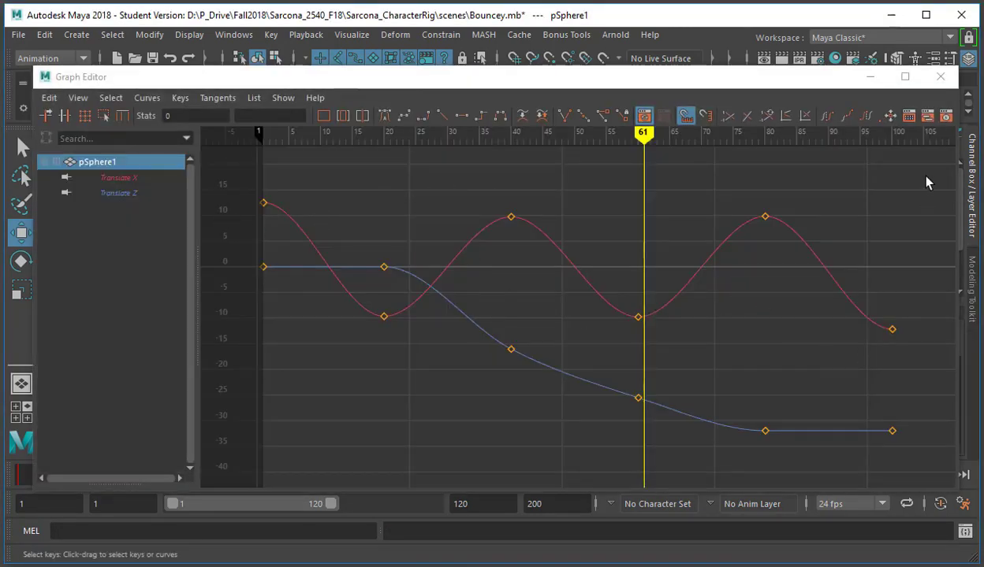
pyautogui.moveTo(926, 177); pyautogui.dragTo(217, 489)
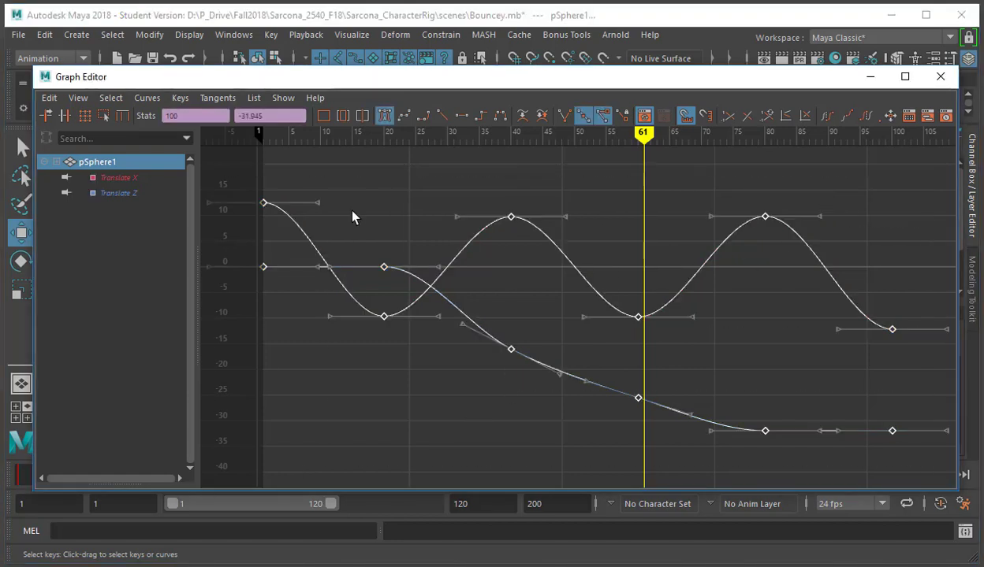
pyautogui.click(442, 117)
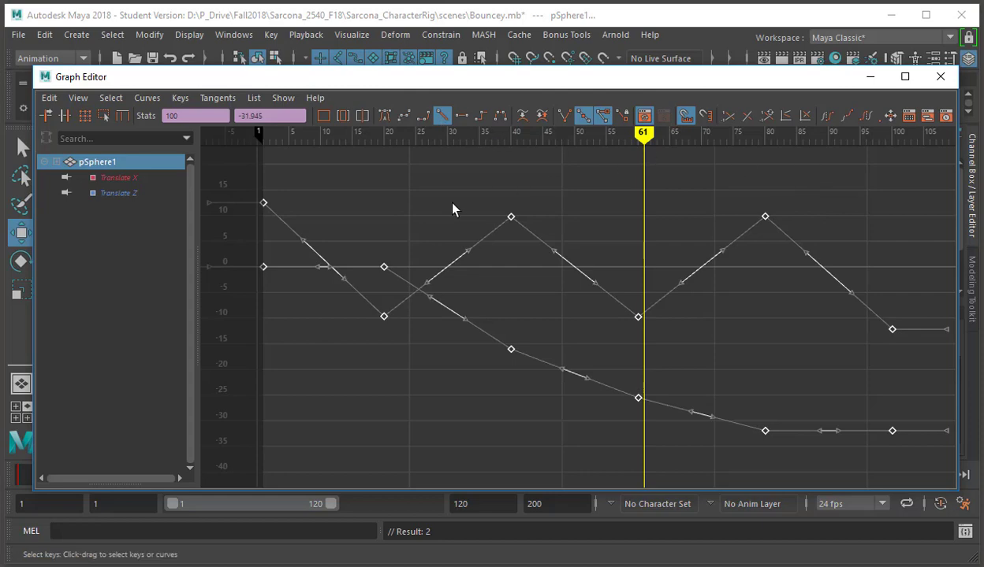
pyautogui.click(940, 77)
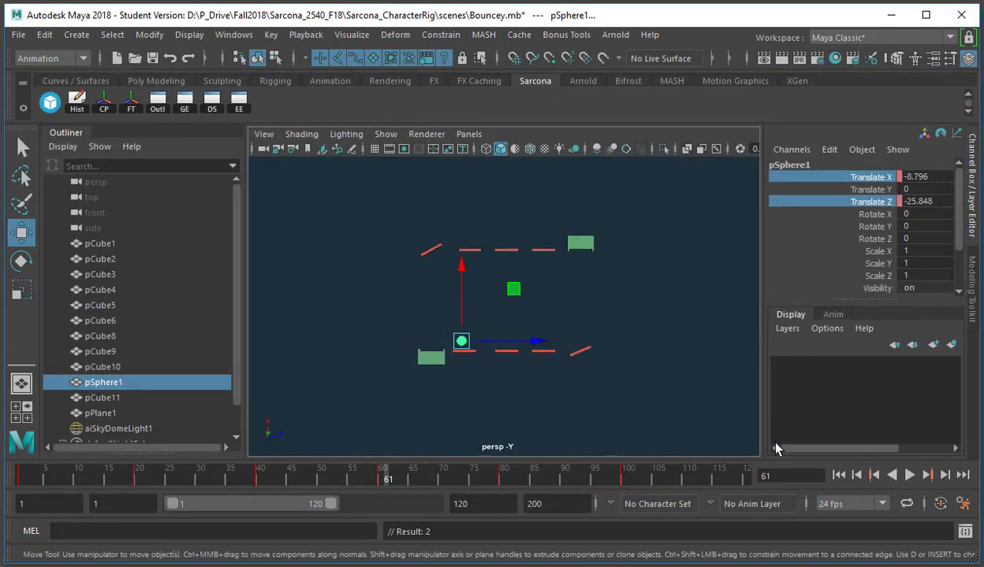
# Step: Replay the animation from the start to review the ball's motion with linear tangents
pyautogui.click(841, 475)
pyautogui.click(909, 474)
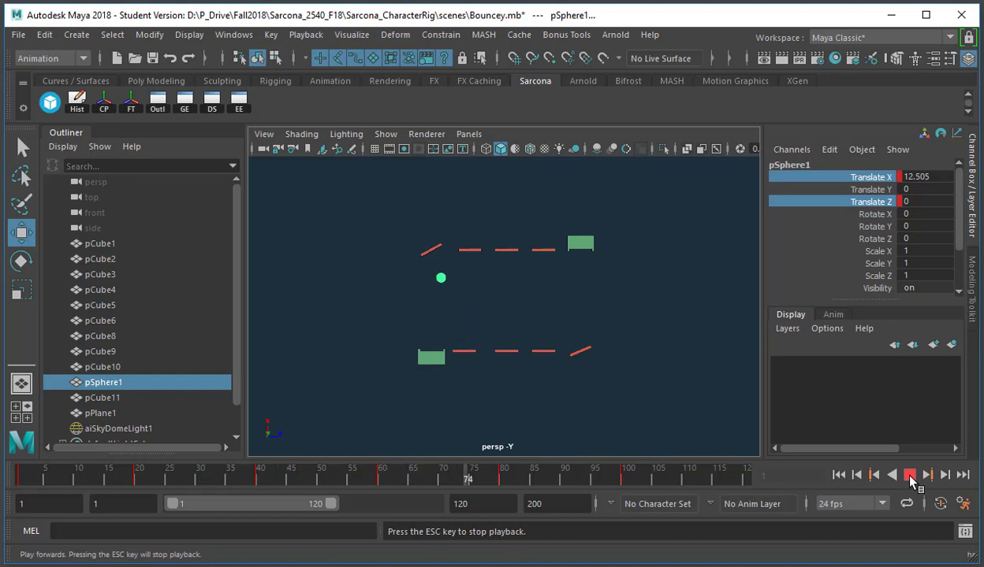
pyautogui.click(910, 476)
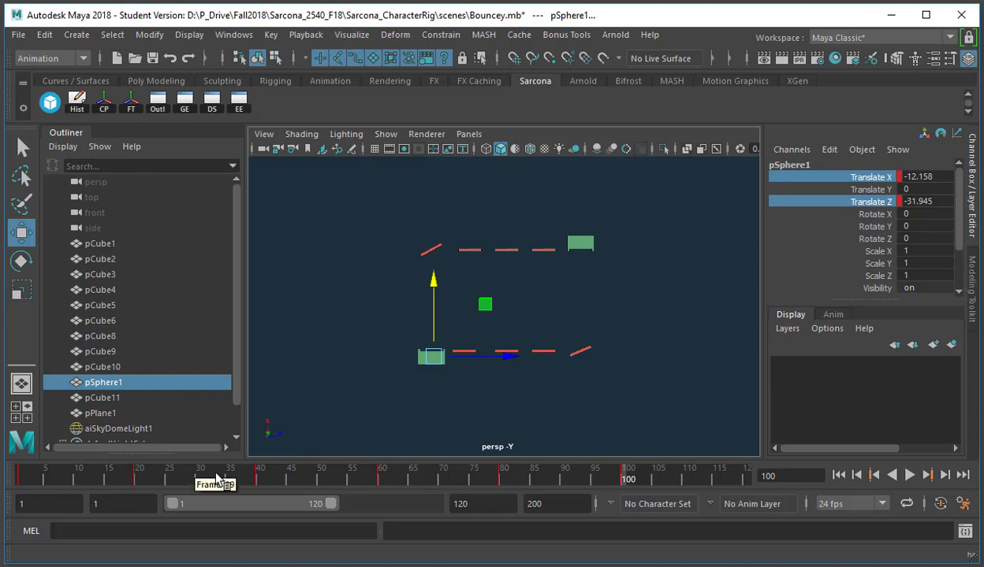
pyautogui.click(26, 478)
pyautogui.hotkey('alt', 'v')
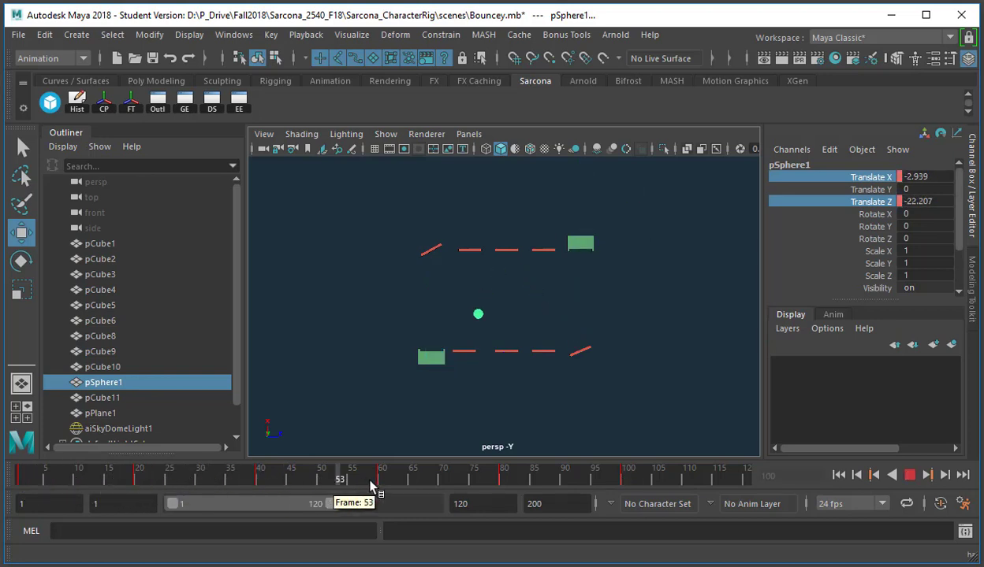
# Step: Using the Dope Sheet, shift all of the ball's keys after the first one 11 frames earlier, so the second key lands on frame 9
pyautogui.moveTo(591, 497); pyautogui.dragTo(71, 480)
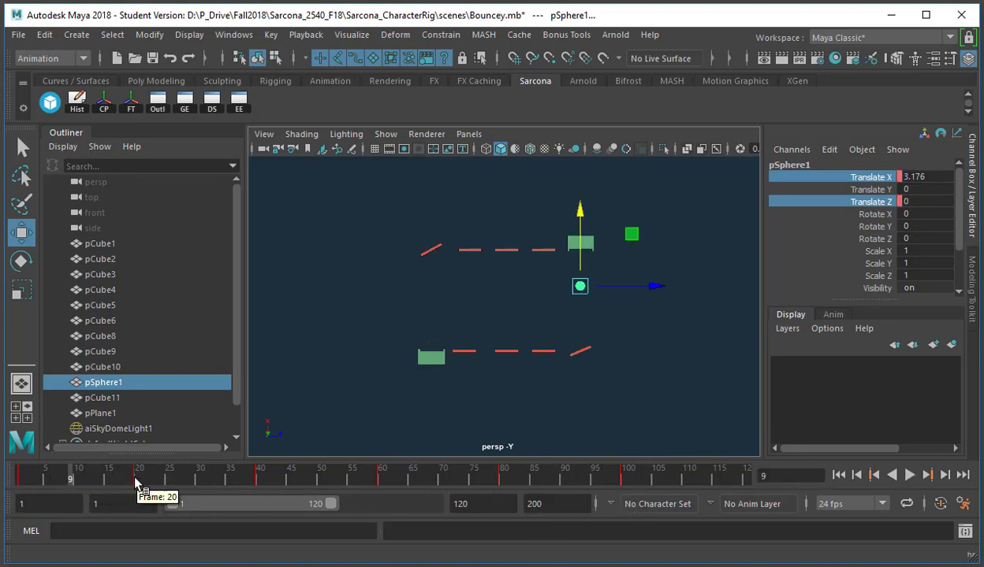
pyautogui.click(212, 102)
pyautogui.click(619, 246)
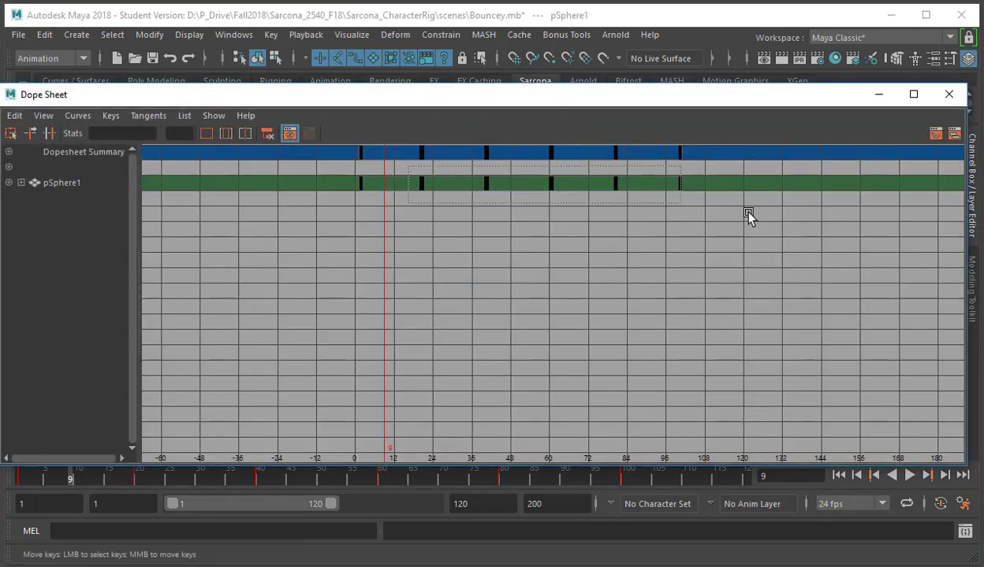
pyautogui.moveTo(748, 215); pyautogui.dragTo(744, 213)
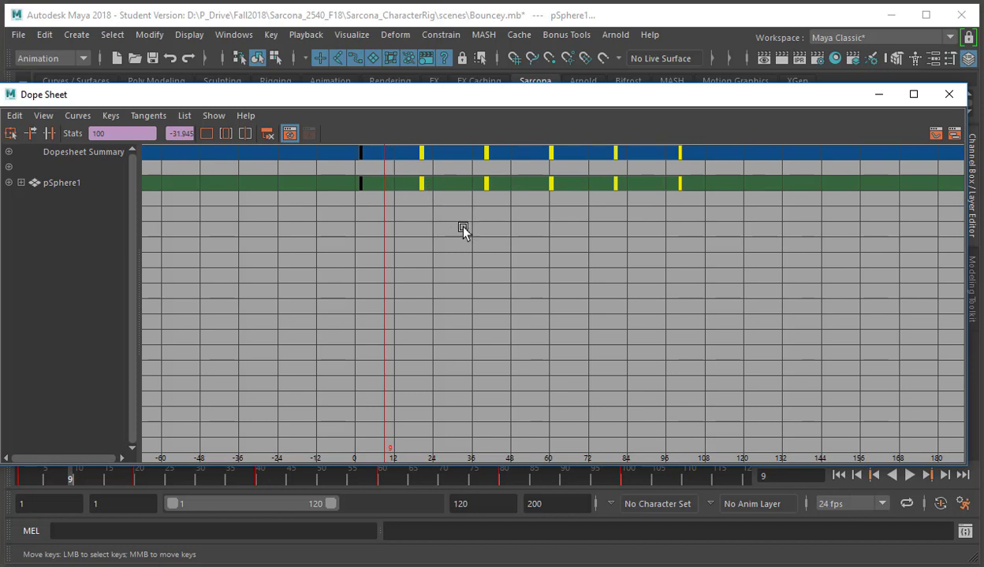
pyautogui.moveTo(456, 217); pyautogui.dragTo(407, 213, button='middle')
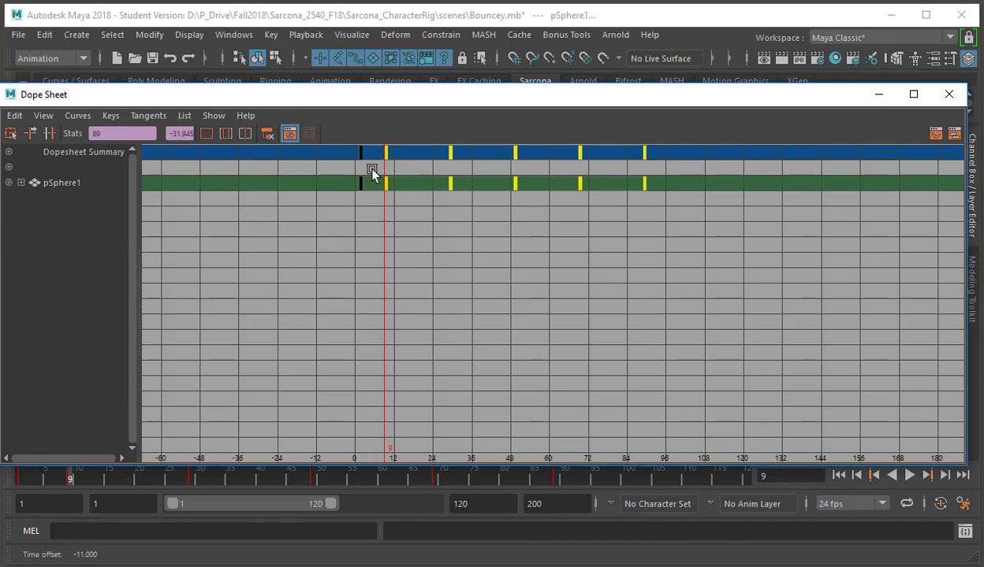
# Step: Shift the ball's keys from the third one onward 8 frames earlier, putting the third key at frame 21
pyautogui.click(416, 175)
pyautogui.moveTo(683, 215); pyautogui.dragTo(390, 192)
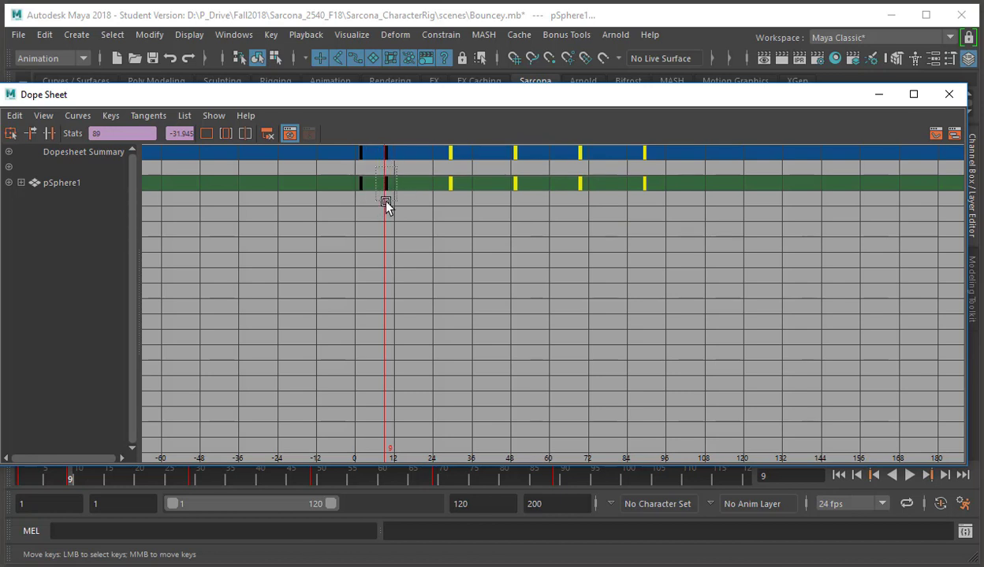
pyautogui.moveTo(385, 207); pyautogui.dragTo(368, 170)
pyautogui.moveTo(440, 167); pyautogui.dragTo(713, 213)
pyautogui.moveTo(595, 227); pyautogui.dragTo(567, 226, button='middle')
# Step: Check the frame numbers of the individual keys, and shift the last three keys 3 frames earlier
pyautogui.click(441, 205)
pyautogui.moveTo(396, 169); pyautogui.dragTo(362, 211)
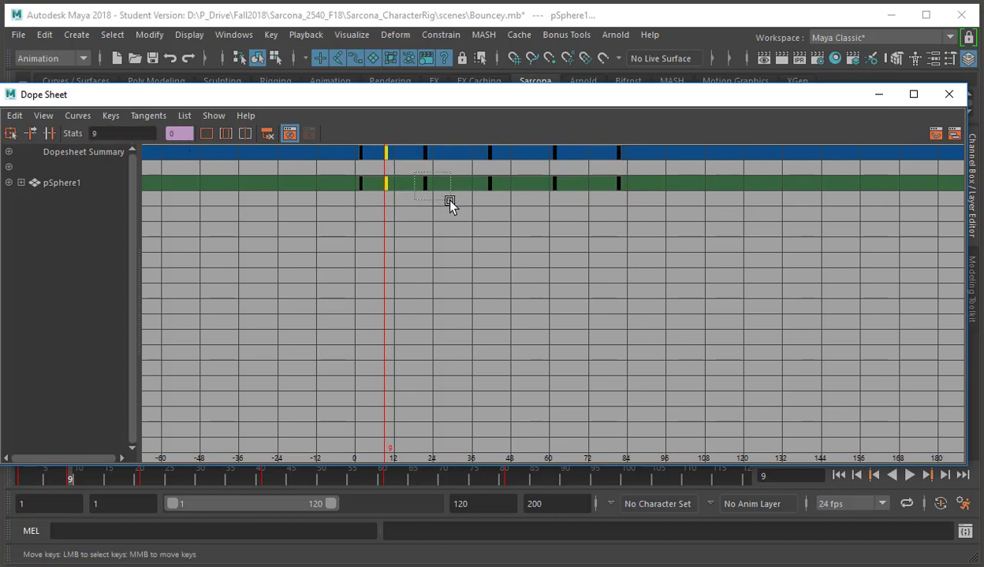
pyautogui.moveTo(438, 195); pyautogui.dragTo(414, 148)
pyautogui.doubleClick(96, 133)
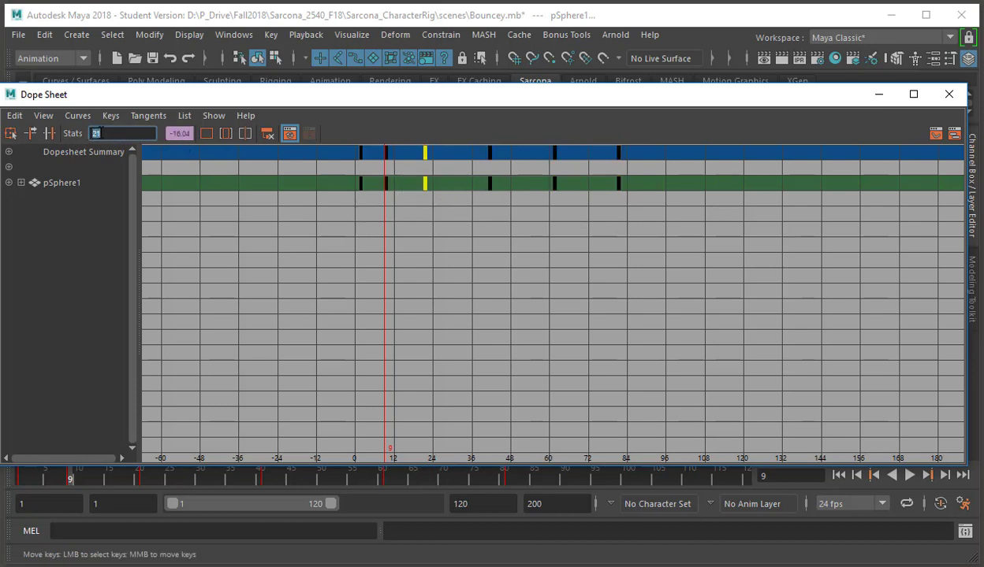
pyautogui.moveTo(479, 162); pyautogui.dragTo(664, 231)
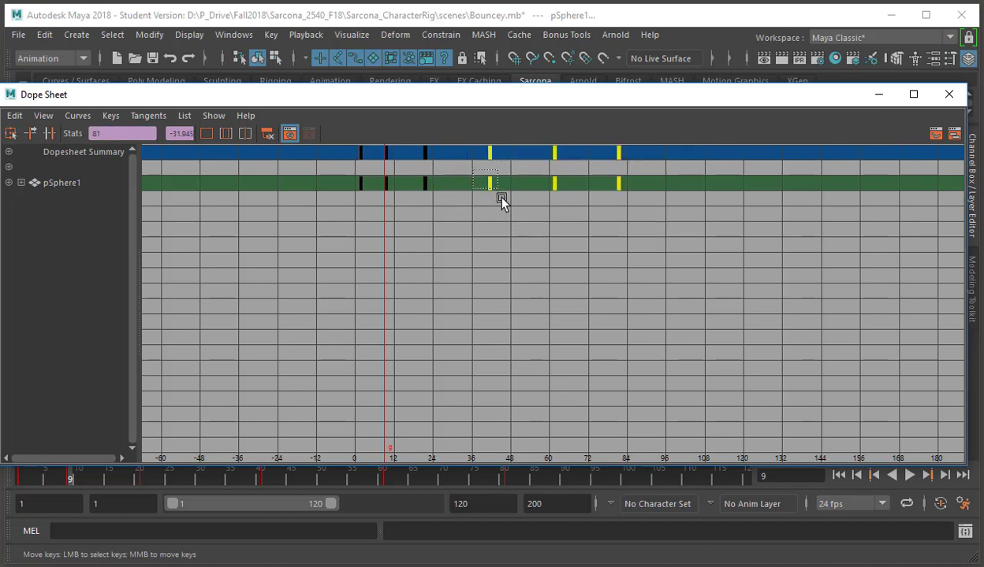
pyautogui.moveTo(502, 201); pyautogui.dragTo(505, 200)
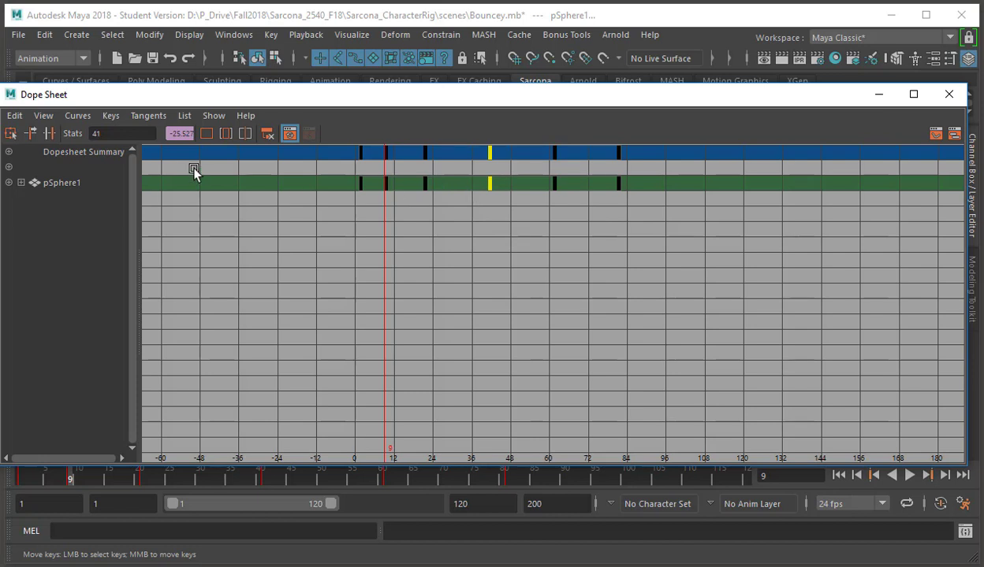
pyautogui.moveTo(465, 167); pyautogui.dragTo(670, 237)
pyautogui.moveTo(661, 240); pyautogui.dragTo(651, 240, button='middle')
pyautogui.click(455, 175)
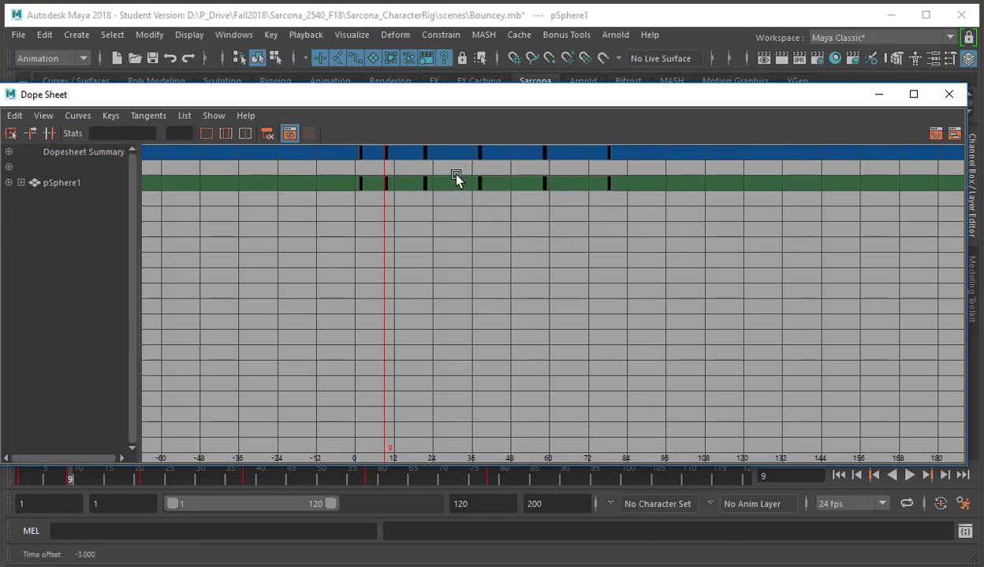
# Step: Shift the ball's last two keys 5 frames later, to frames 63 and 83
pyautogui.moveTo(673, 219); pyautogui.dragTo(675, 222)
pyautogui.keyDown('alt'); pyautogui.moveTo(422, 235); pyautogui.dragTo(508, 260, button='right'); pyautogui.keyUp('alt')
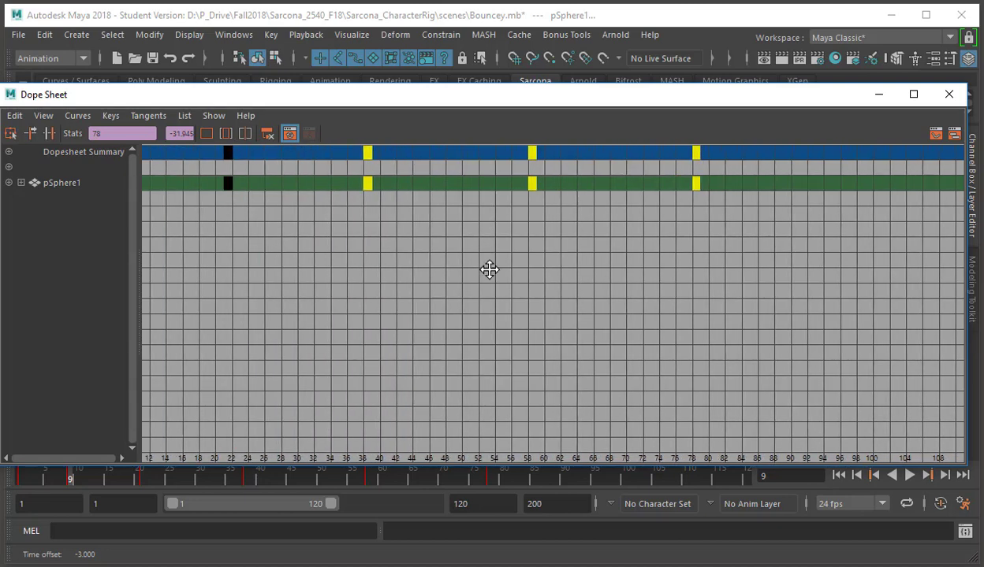
pyautogui.keyDown('alt'); pyautogui.moveTo(489, 270); pyautogui.dragTo(679, 266, button='middle'); pyautogui.keyUp('alt')
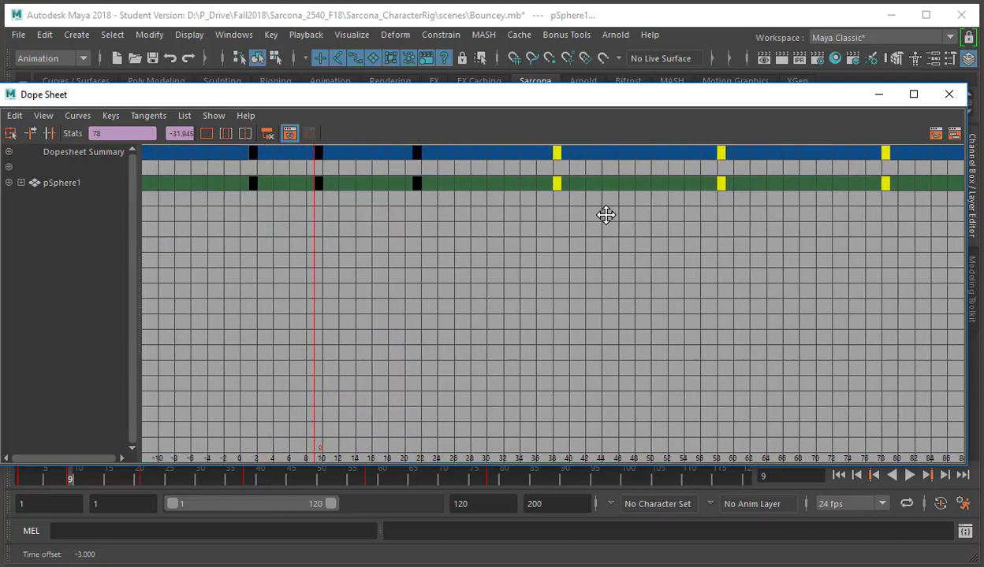
pyautogui.keyDown('alt'); pyautogui.moveTo(604, 213); pyautogui.dragTo(651, 175, button='middle'); pyautogui.keyUp('alt')
pyautogui.moveTo(884, 227); pyautogui.dragTo(884, 227)
pyautogui.moveTo(835, 232); pyautogui.dragTo(871, 228, button='middle')
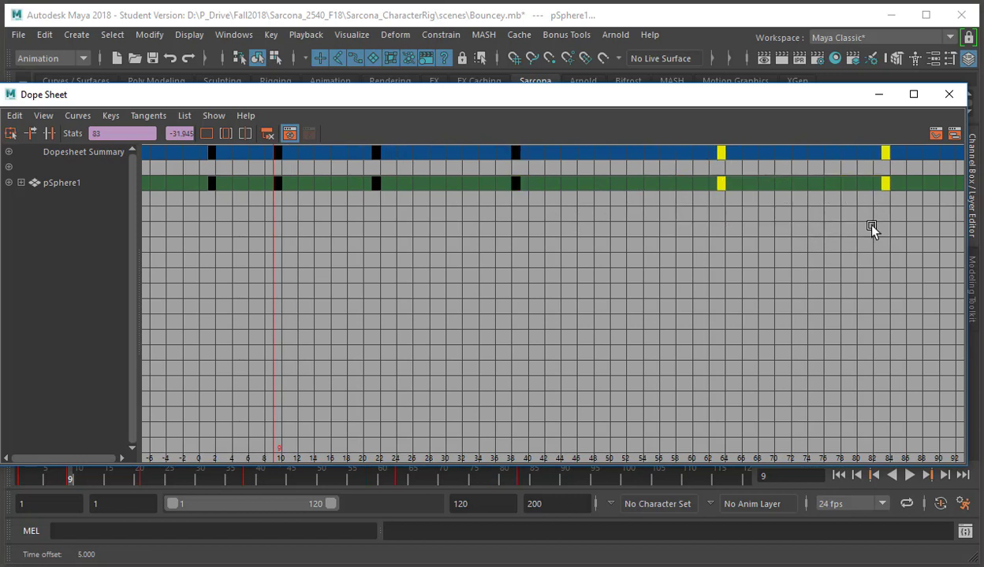
# Step: Move the ball's last key 29 frames later to frame 112, review the spacing of all keys, and close the Dope Sheet
pyautogui.click(913, 208)
pyautogui.keyDown('alt'); pyautogui.moveTo(878, 229); pyautogui.dragTo(630, 193, button='right'); pyautogui.keyUp('alt')
pyautogui.moveTo(603, 170); pyautogui.dragTo(662, 216)
pyautogui.moveTo(677, 220); pyautogui.dragTo(698, 227, button='middle')
pyautogui.keyDown('alt'); pyautogui.moveTo(604, 220); pyautogui.dragTo(644, 213, button='right'); pyautogui.keyUp('alt')
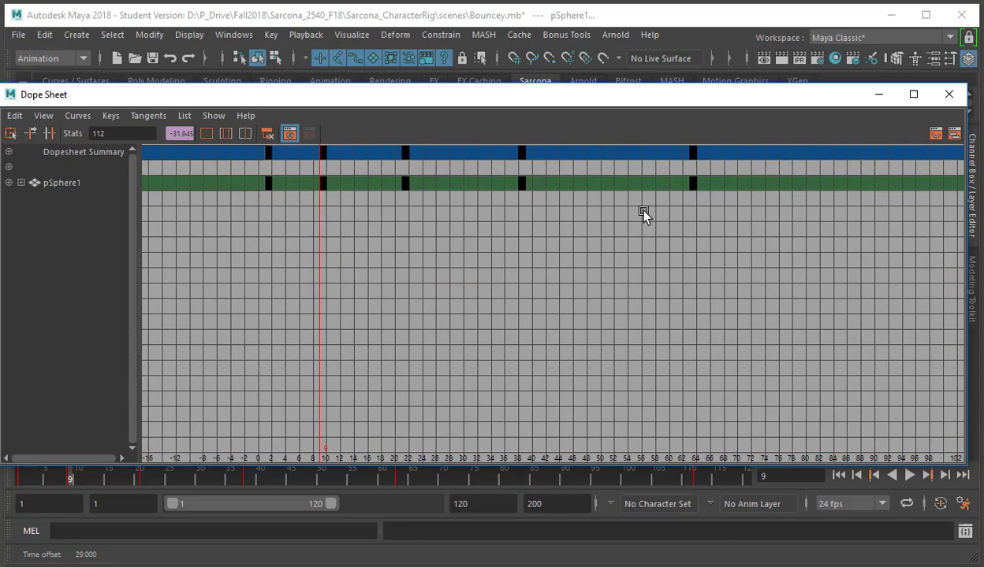
pyautogui.keyDown('alt'); pyautogui.moveTo(643, 213); pyautogui.dragTo(582, 219, button='middle'); pyautogui.keyUp('alt')
pyautogui.keyDown('alt'); pyautogui.moveTo(582, 217); pyautogui.dragTo(389, 214, button='right'); pyautogui.keyUp('alt')
pyautogui.keyDown('alt'); pyautogui.moveTo(433, 184); pyautogui.dragTo(308, 186, button='right'); pyautogui.keyUp('alt')
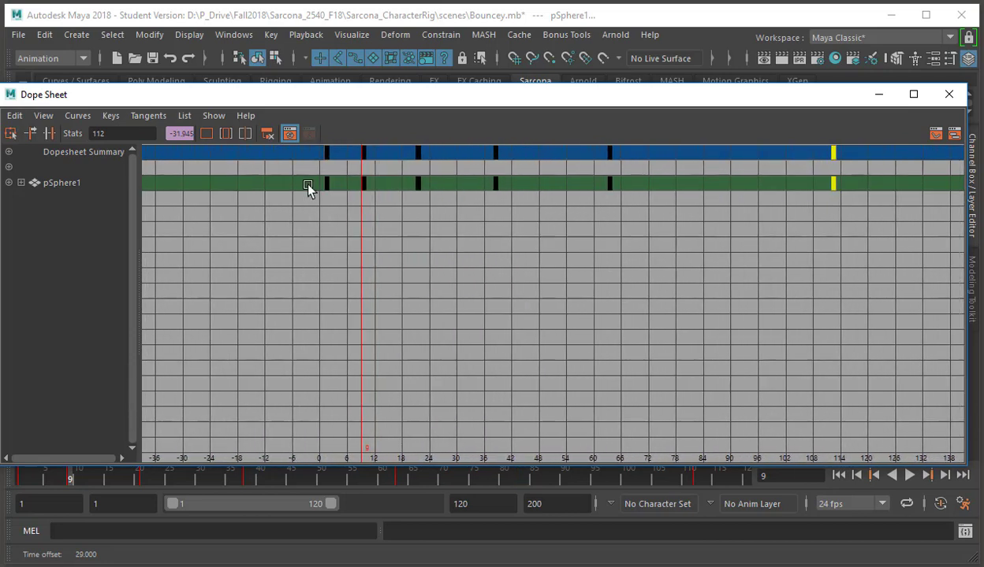
pyautogui.moveTo(426, 203); pyautogui.dragTo(476, 208)
pyautogui.moveTo(623, 215); pyautogui.dragTo(773, 213)
pyautogui.moveTo(844, 213); pyautogui.dragTo(845, 212)
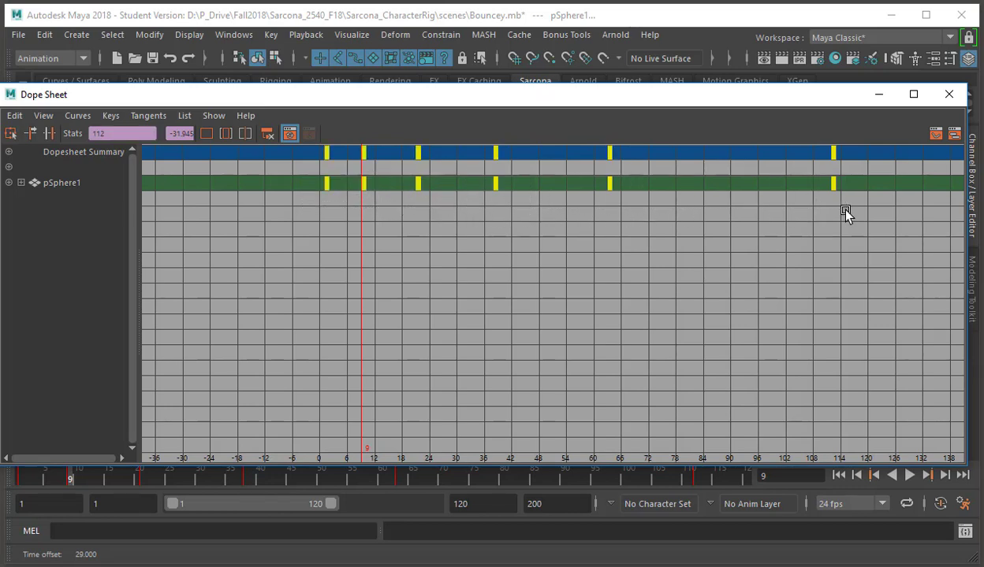
pyautogui.click(952, 97)
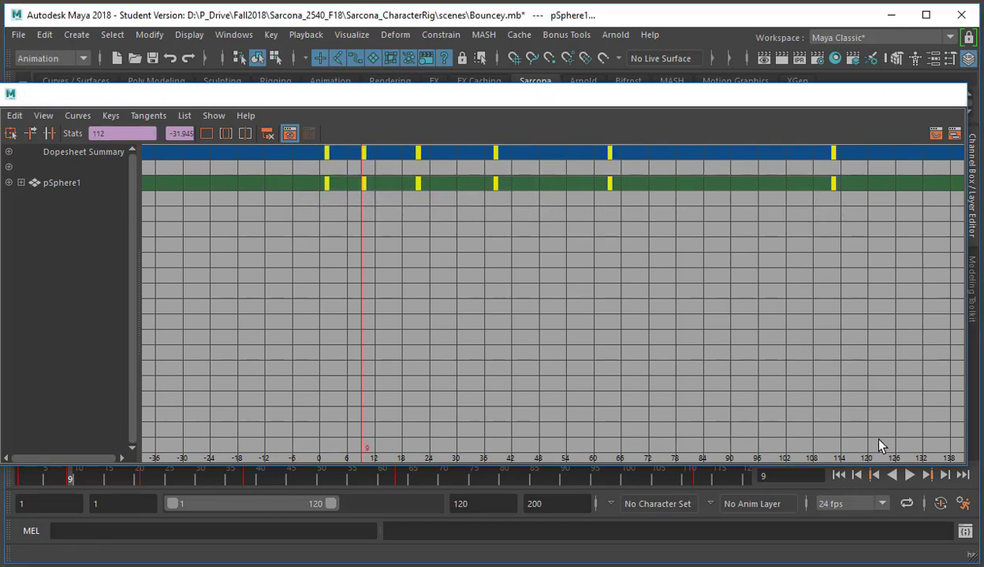
# Step: Play the animation from frame 1 to review the ball's timing with the respaced keys
pyautogui.click(840, 476)
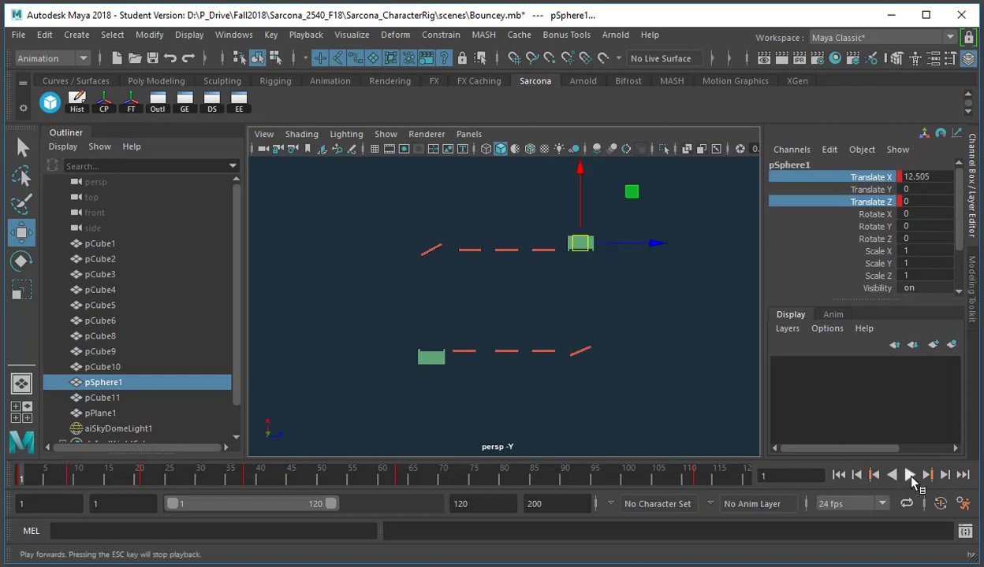
pyautogui.click(910, 476)
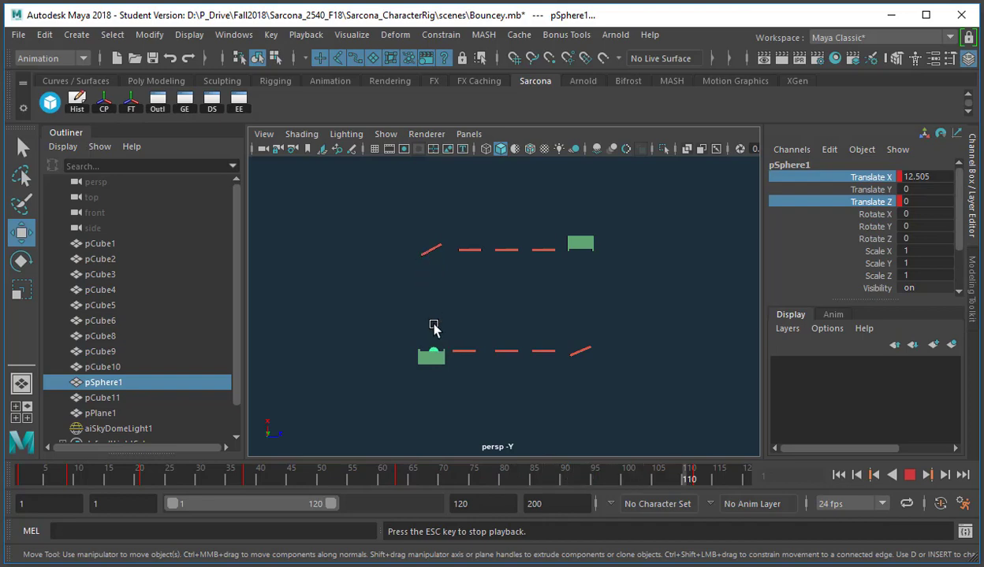
pyautogui.click(911, 475)
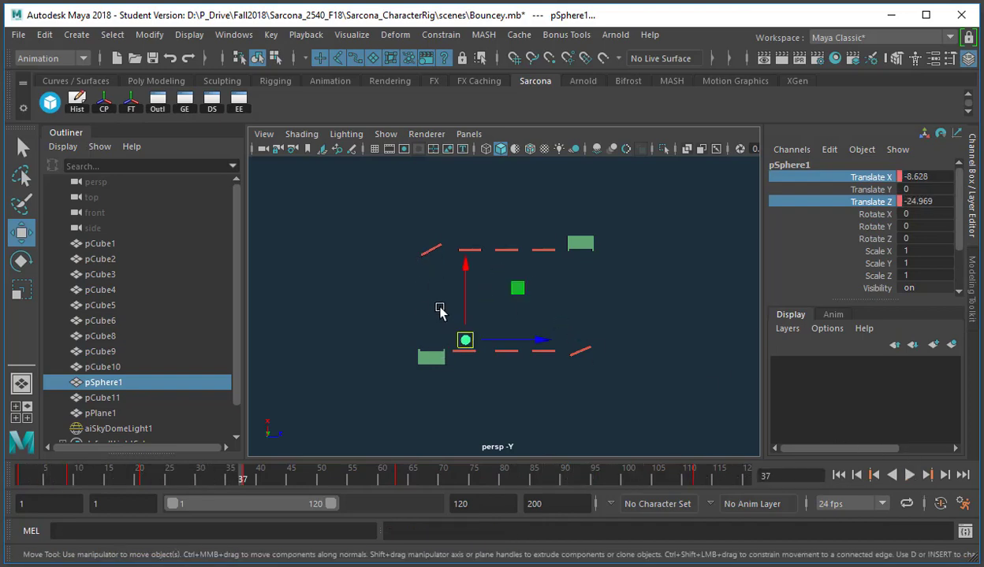
# Step: Reopen the Dope Sheet and pull the ball's last three keys earlier, to frames 34, 54 and 103
pyautogui.click(176, 98)
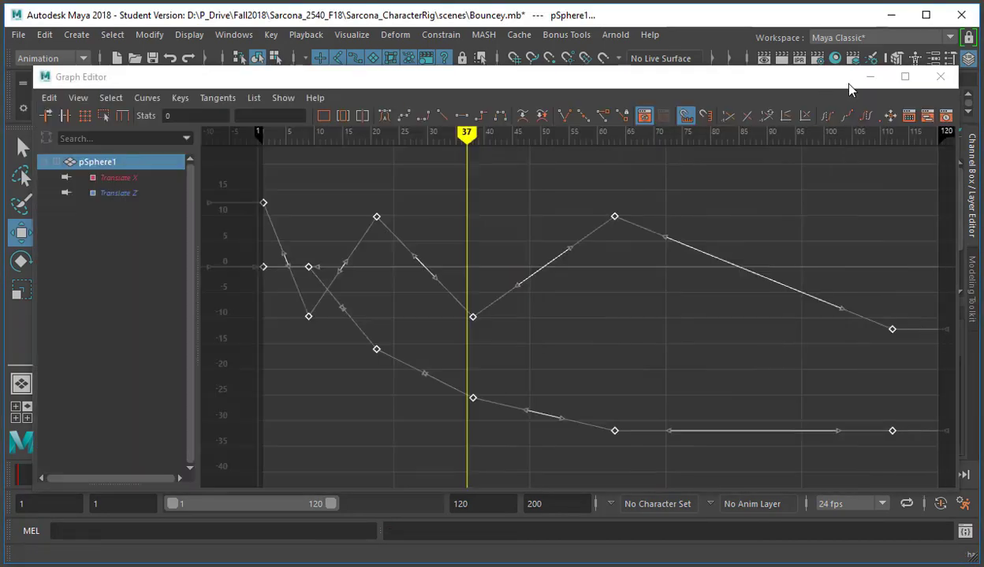
pyautogui.click(940, 77)
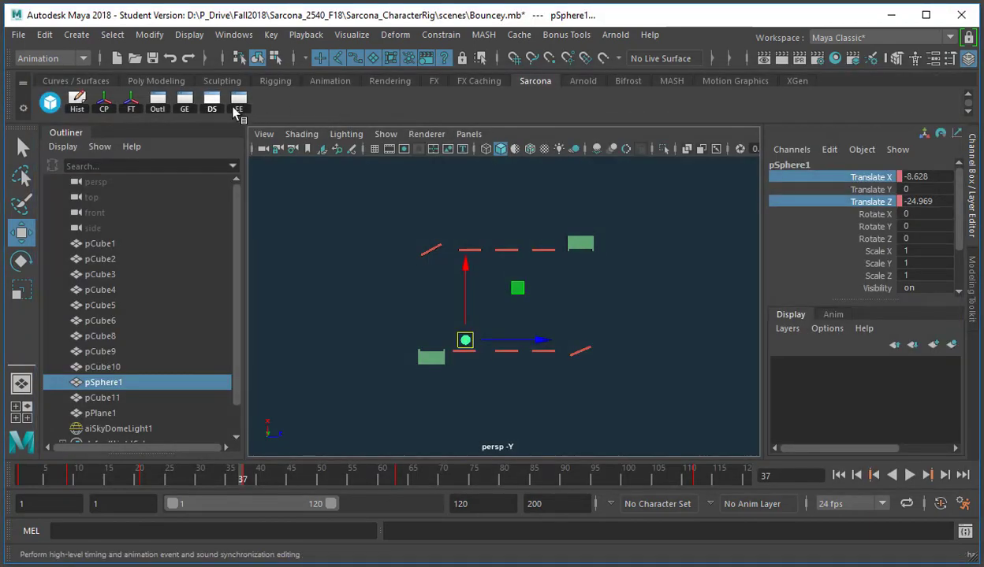
pyautogui.click(228, 104)
pyautogui.moveTo(579, 165); pyautogui.dragTo(856, 223)
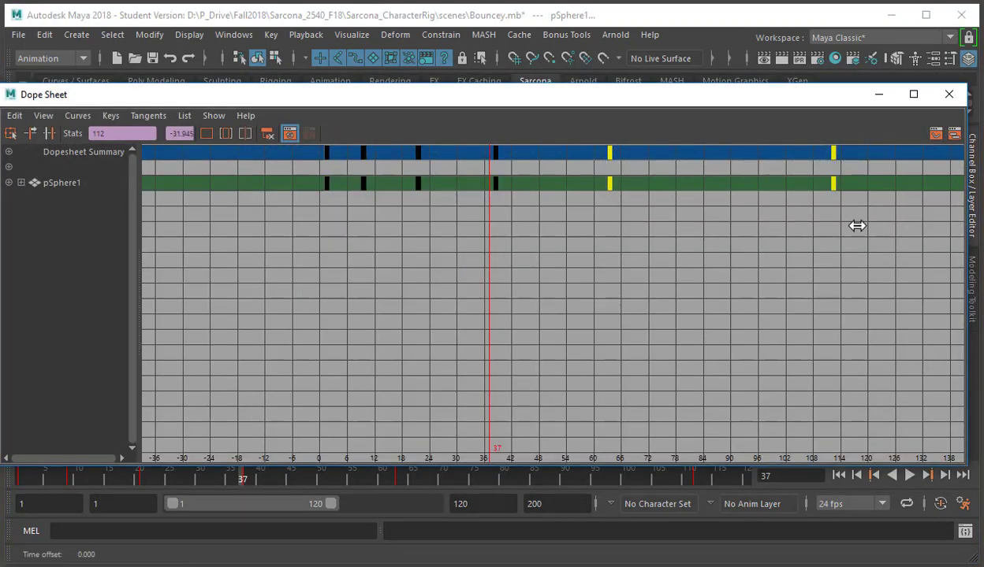
pyautogui.moveTo(856, 222); pyautogui.dragTo(808, 238, button='middle')
pyautogui.keyDown('shift'); pyautogui.click(495, 183); pyautogui.keyUp('shift')
# Step: Pull the keys from the third one onward earlier, to frames 18, 31, 49 and 92, and close the Dope Sheet
pyautogui.keyDown('shift'); pyautogui.click(418, 178); pyautogui.keyUp('shift')
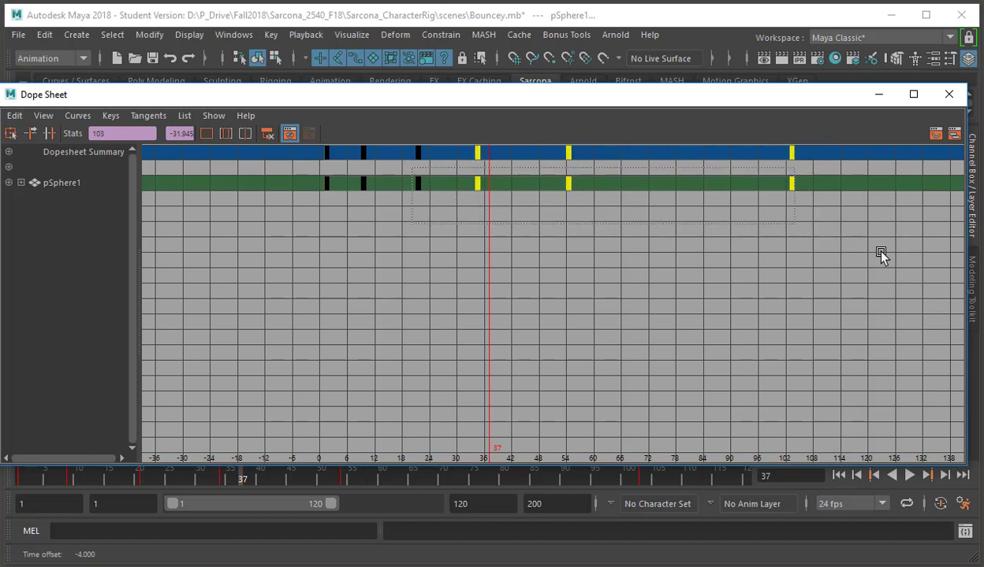
pyautogui.moveTo(860, 260); pyautogui.dragTo(842, 263, button='middle')
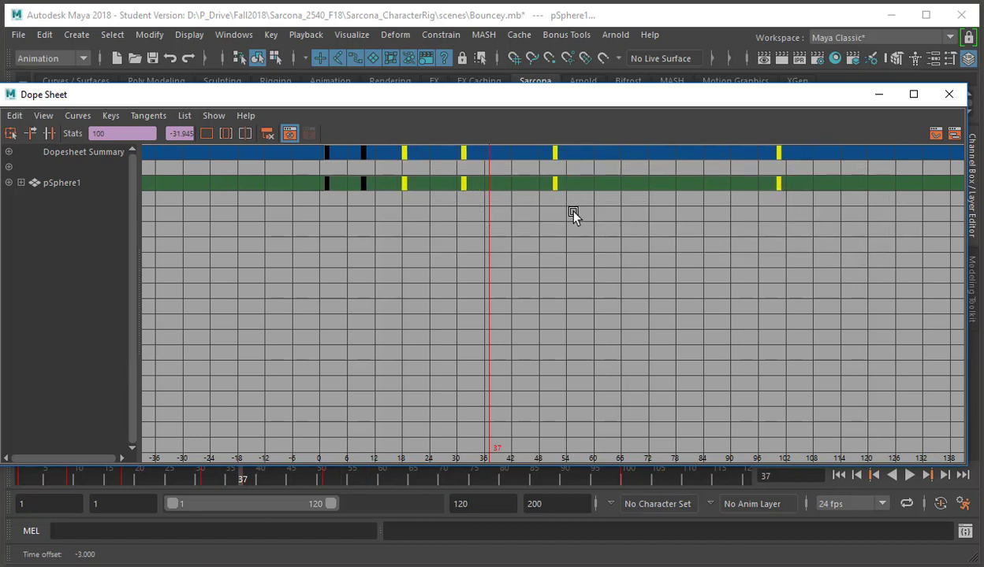
pyautogui.moveTo(530, 168); pyautogui.dragTo(869, 263)
pyautogui.moveTo(855, 268); pyautogui.dragTo(845, 272, button='middle')
pyautogui.moveTo(834, 230); pyautogui.dragTo(785, 225, button='middle')
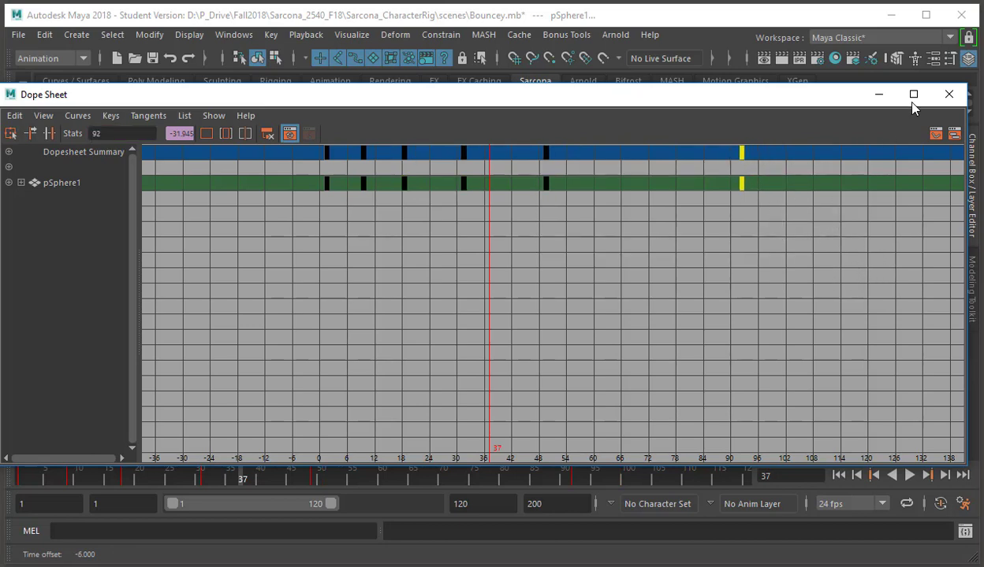
pyautogui.click(948, 94)
# Step: Replay the animation from frame 1 to review the tightened bounce timing
pyautogui.click(839, 475)
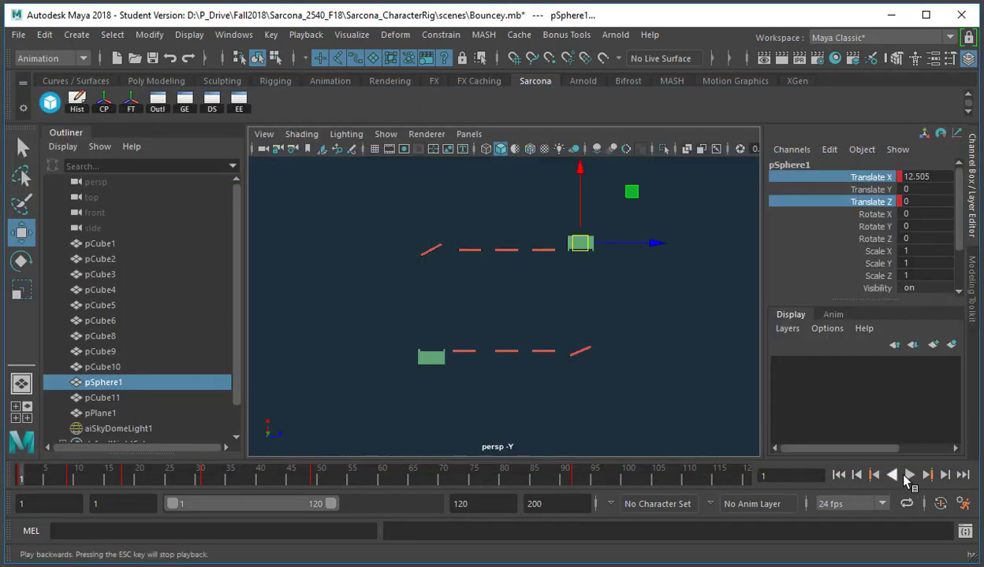
pyautogui.click(908, 475)
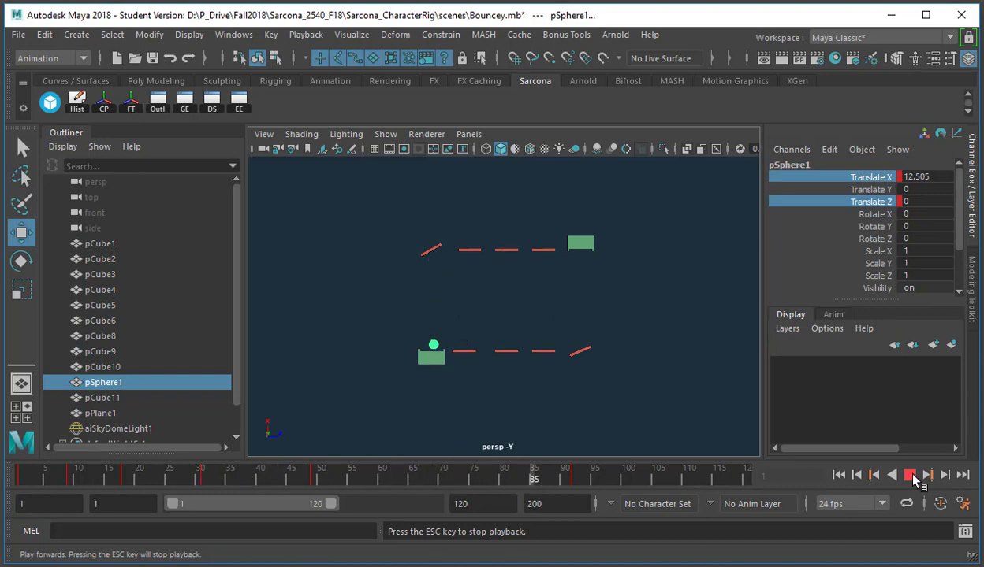
pyautogui.click(909, 476)
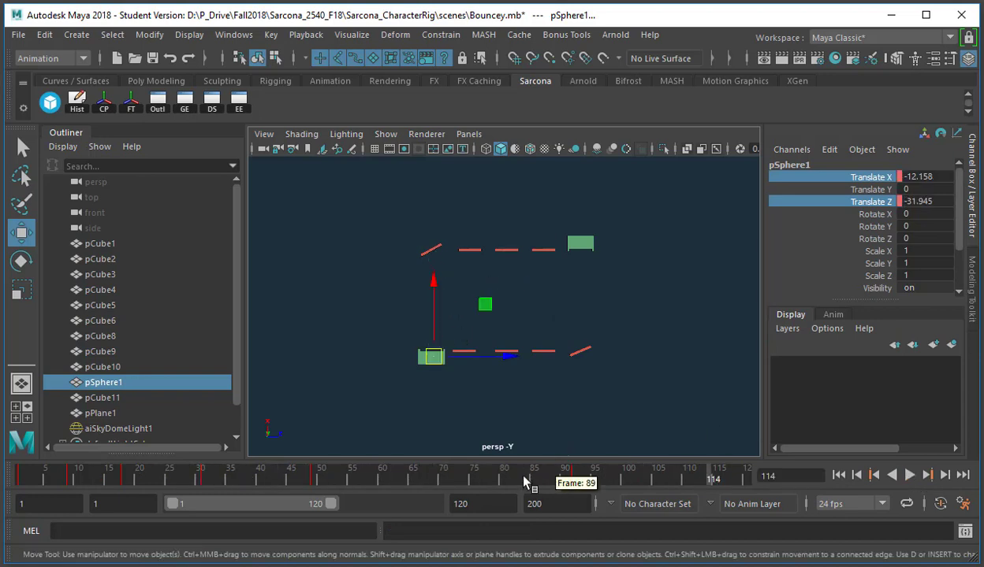
# Step: Scrub through the bounces to frame 49, and play the final fall into the lower green box to check its speed
pyautogui.hotkey('alt', 'v')
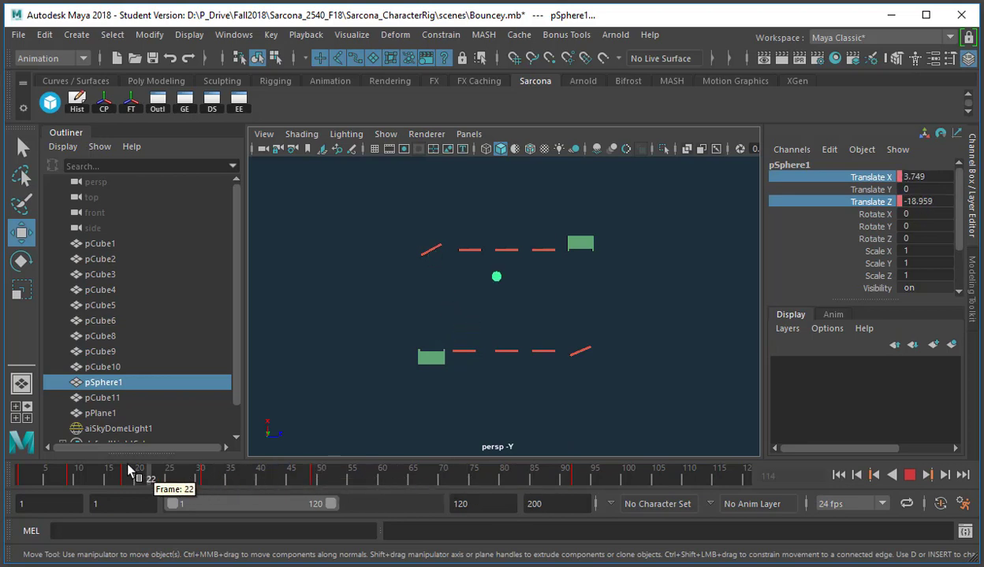
pyautogui.moveTo(128, 467); pyautogui.dragTo(285, 497)
pyautogui.moveTo(350, 491); pyautogui.dragTo(316, 492)
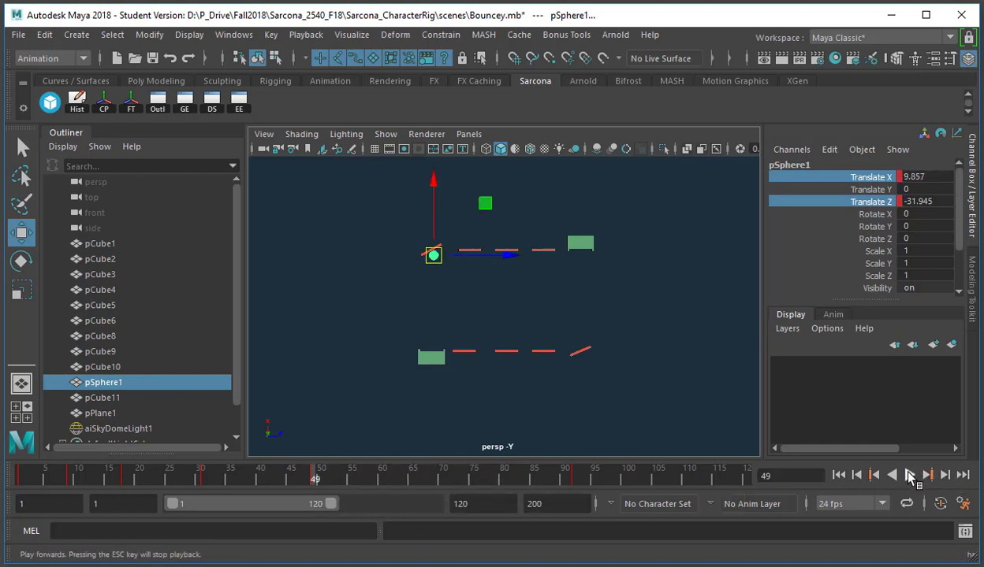
pyautogui.click(910, 477)
pyautogui.click(910, 477)
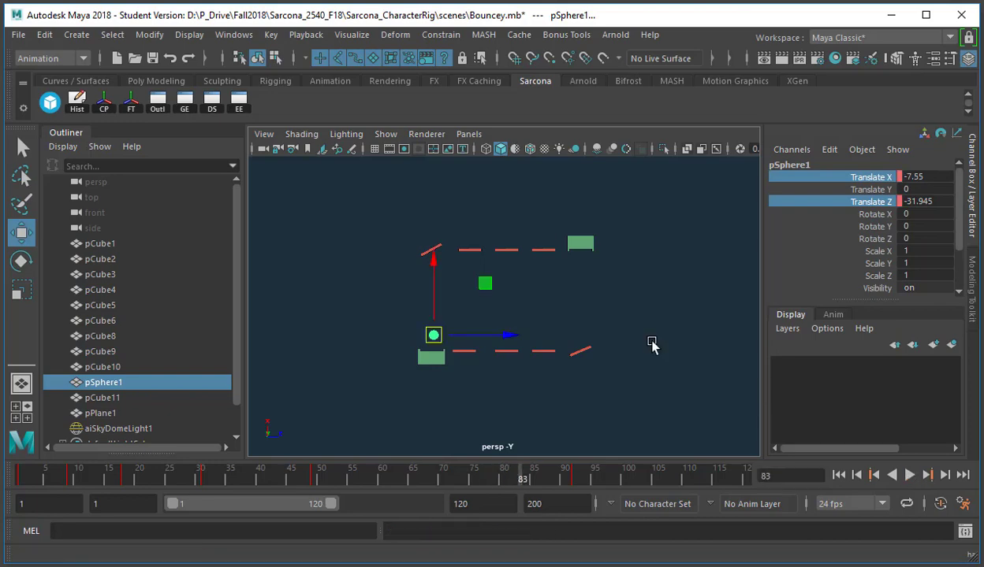
# Step: Set the ball's last Translate X and Translate Z keys, at frame 92, to flat tangents in the Graph Editor
pyautogui.click(185, 101)
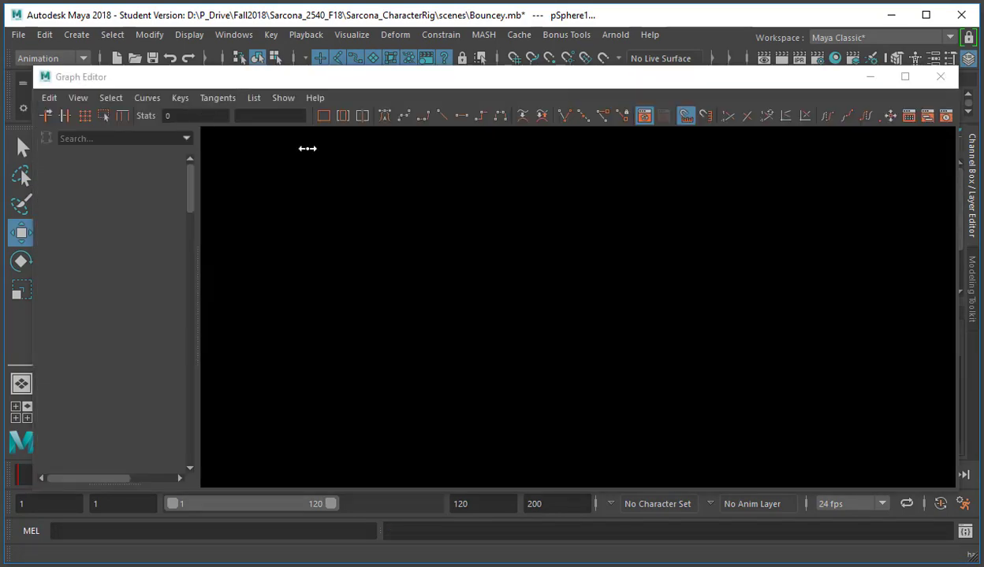
pyautogui.moveTo(857, 248); pyautogui.dragTo(946, 494)
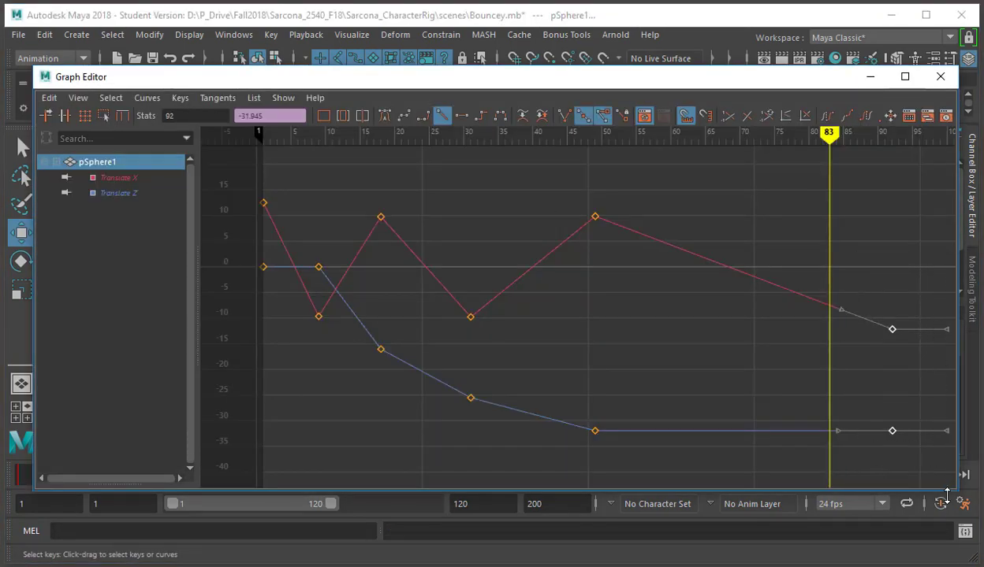
pyautogui.click(461, 116)
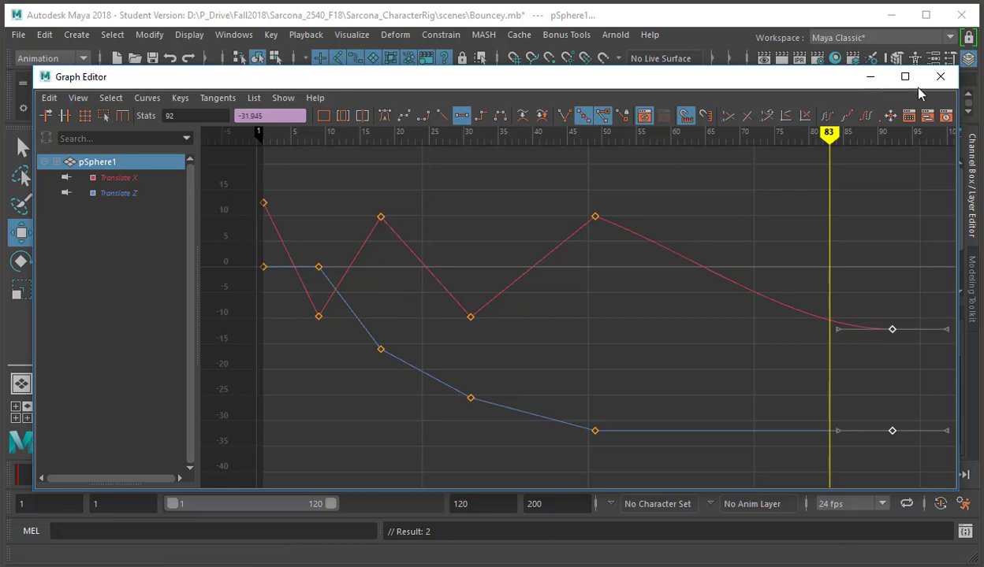
# Step: Close the Graph Editor and replay the animation from frame 1 to check how the ball settles into the lower green box
pyautogui.click(939, 76)
pyautogui.click(839, 475)
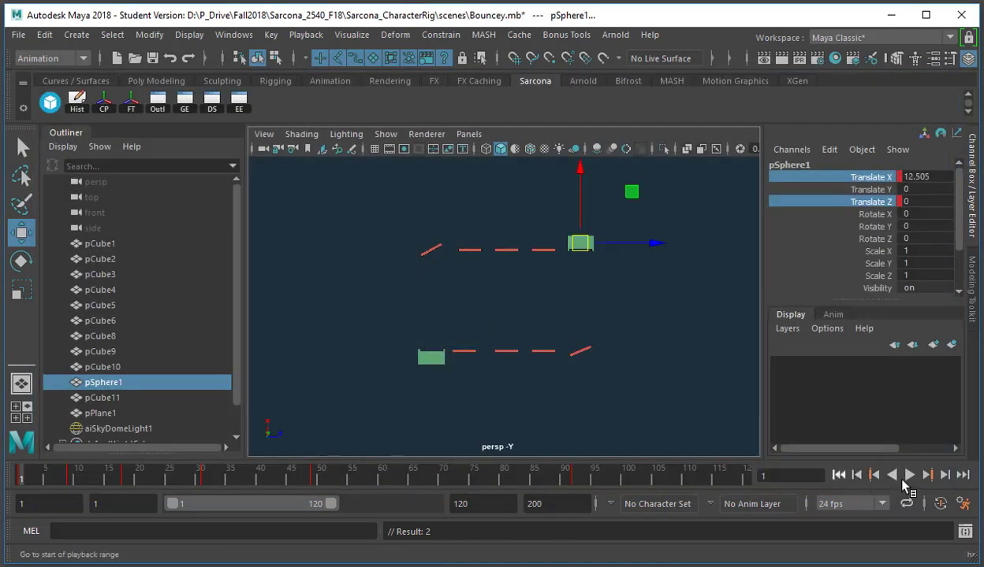
pyautogui.click(911, 475)
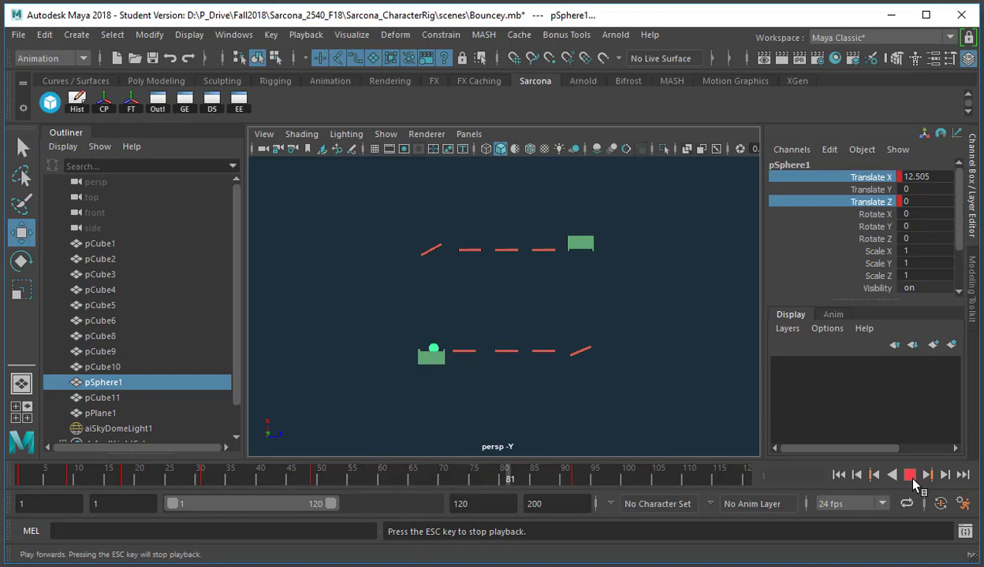
pyautogui.click(911, 475)
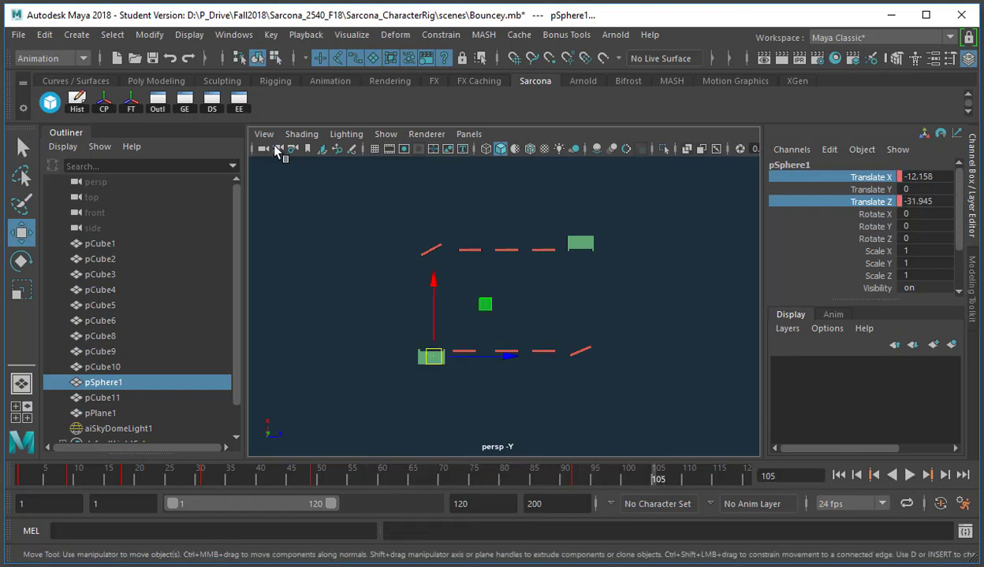
# Step: Reopen the Graph Editor and select the incoming tangent handle of the last Translate X key, at frame 92
pyautogui.click(184, 104)
pyautogui.moveTo(805, 268); pyautogui.dragTo(911, 384)
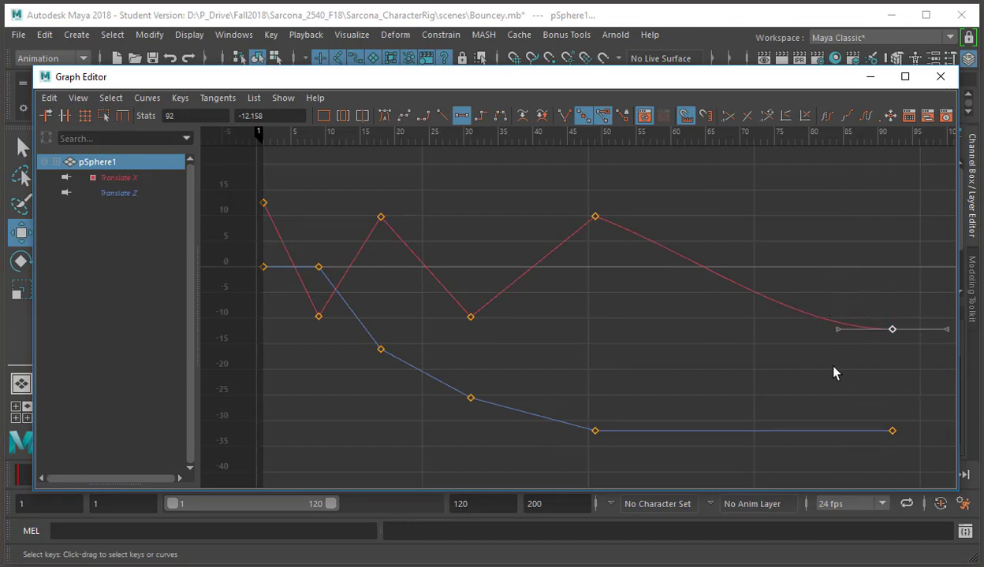
pyautogui.moveTo(817, 234); pyautogui.dragTo(945, 404)
pyautogui.moveTo(849, 344); pyautogui.dragTo(922, 366)
pyautogui.moveTo(807, 270); pyautogui.dragTo(853, 356)
# Step: Try rotating the frame 92 key's incoming tangent handle down and up to reshape the fall, undoing each attempt
pyautogui.moveTo(838, 367); pyautogui.dragTo(819, 425, button='middle')
pyautogui.hotkey('ctrl', 'z')
pyautogui.hotkey('ctrl', 'z')
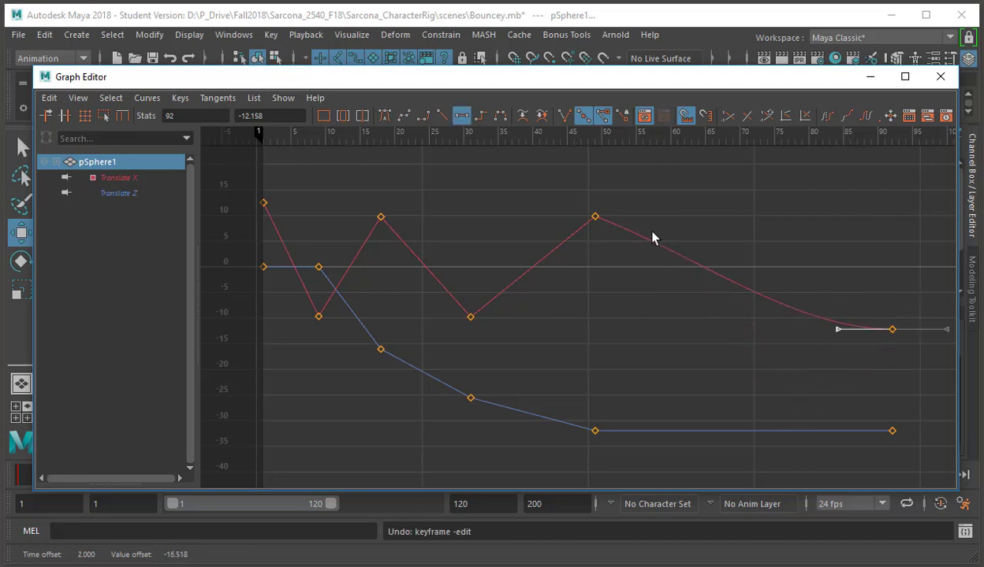
pyautogui.moveTo(786, 335); pyautogui.dragTo(696, 315, button='middle')
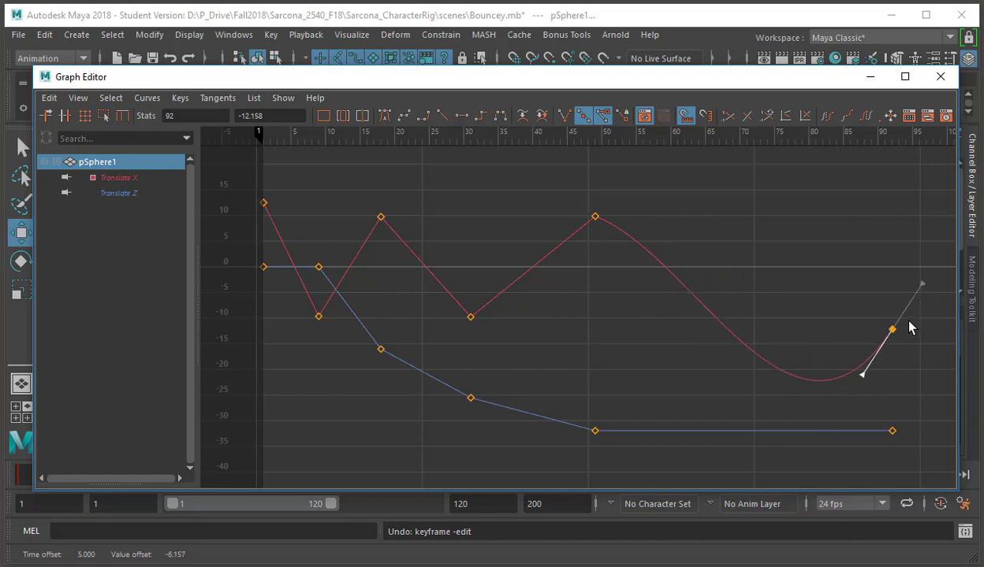
pyautogui.hotkey('ctrl', 'z')
pyautogui.moveTo(832, 365); pyautogui.dragTo(747, 274, button='middle')
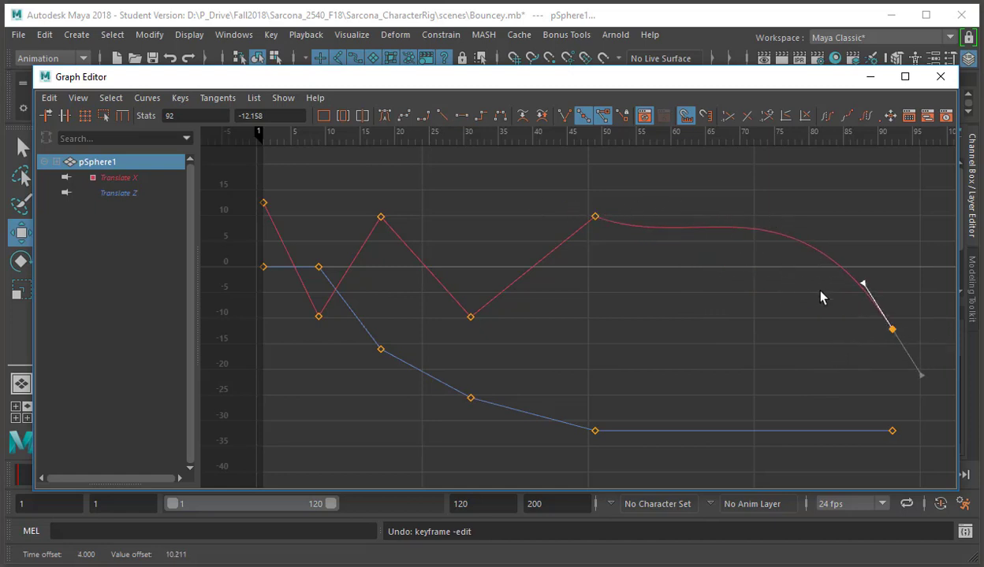
pyautogui.hotkey('ctrl', 'z')
pyautogui.moveTo(834, 339); pyautogui.dragTo(835, 358, button='middle')
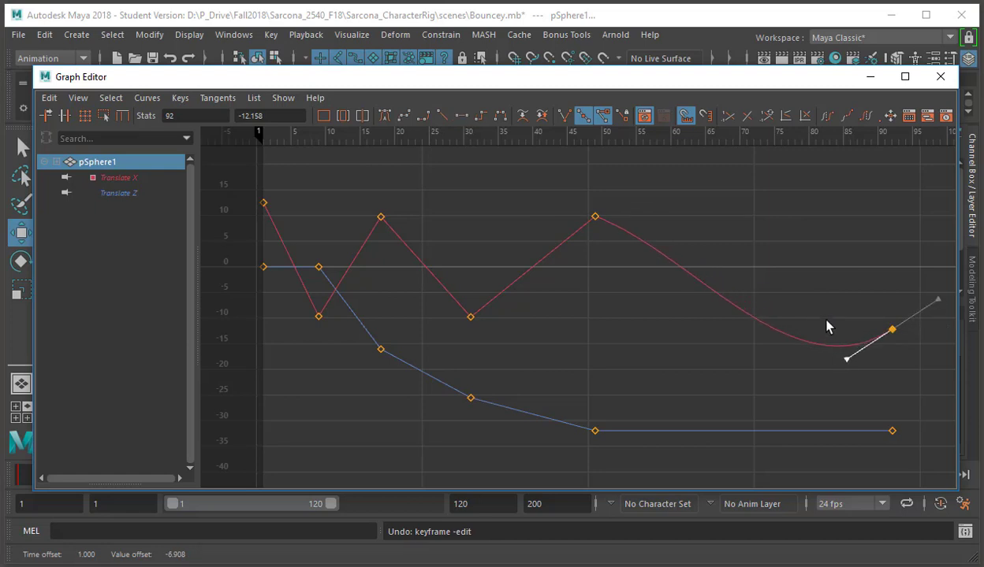
pyautogui.hotkey('ctrl', 'z')
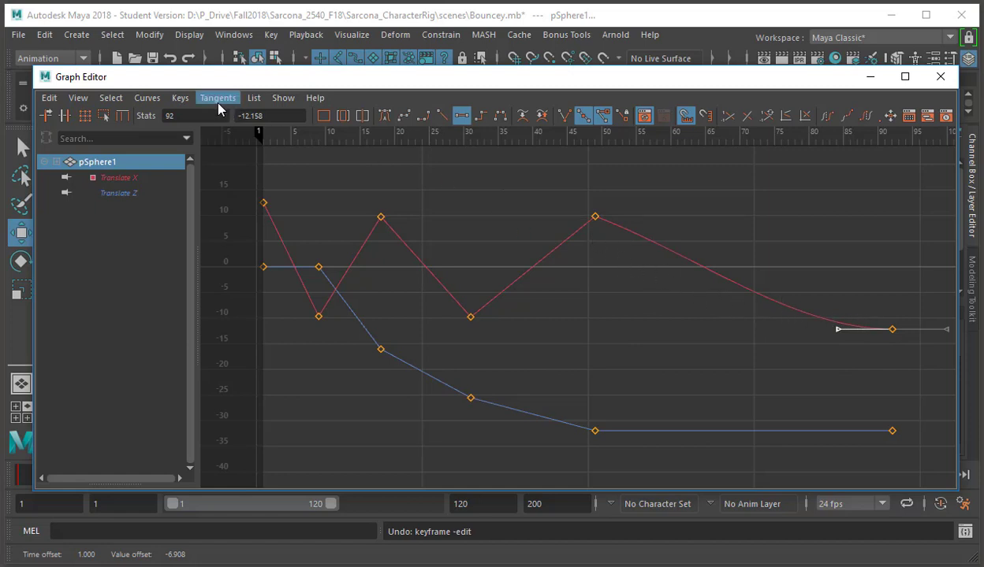
# Step: Convert the Translate X curve to weighted tangents with free tangent length, and extend the frame 92 key's incoming handle 19 frames earlier
pyautogui.click(147, 98)
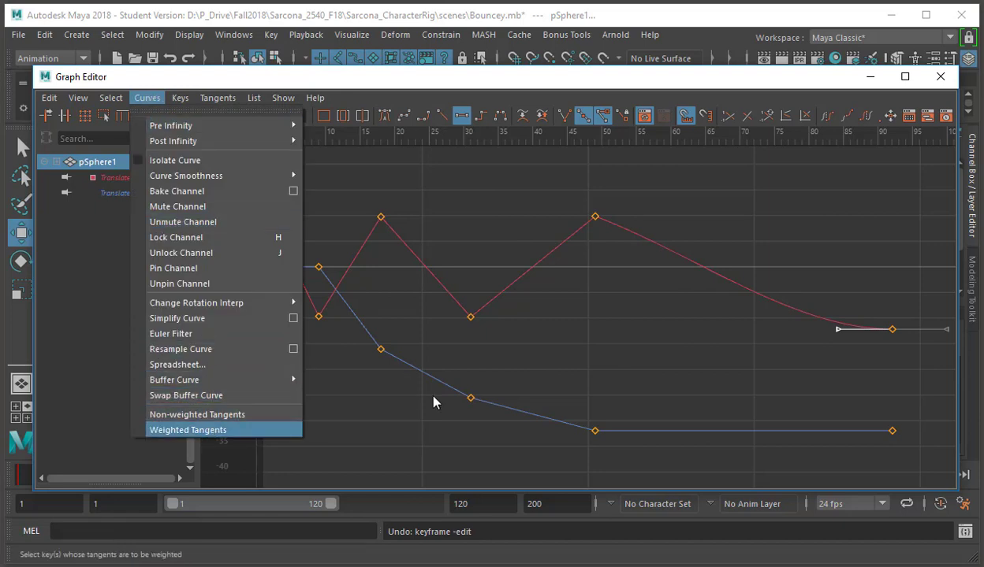
pyautogui.click(226, 431)
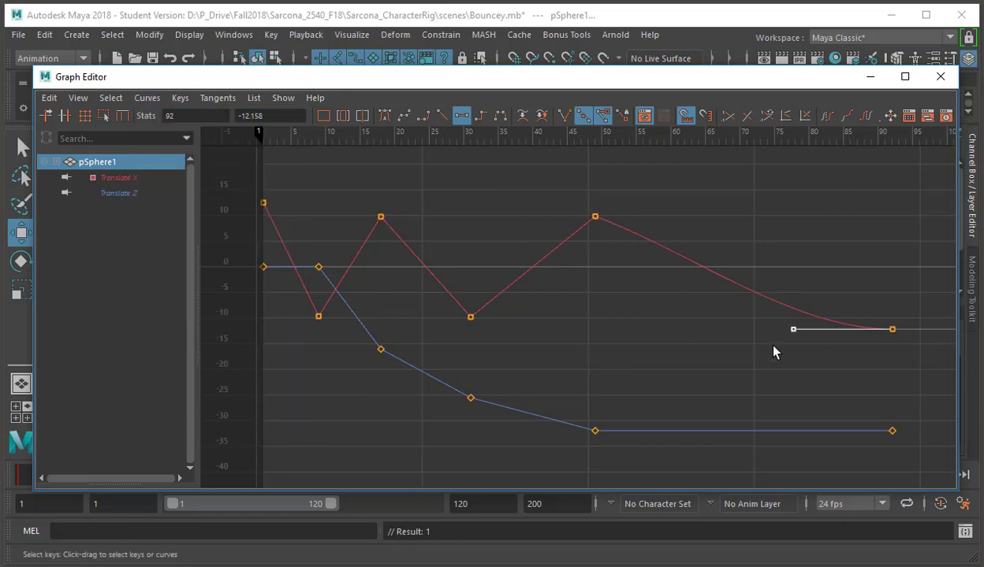
pyautogui.click(217, 98)
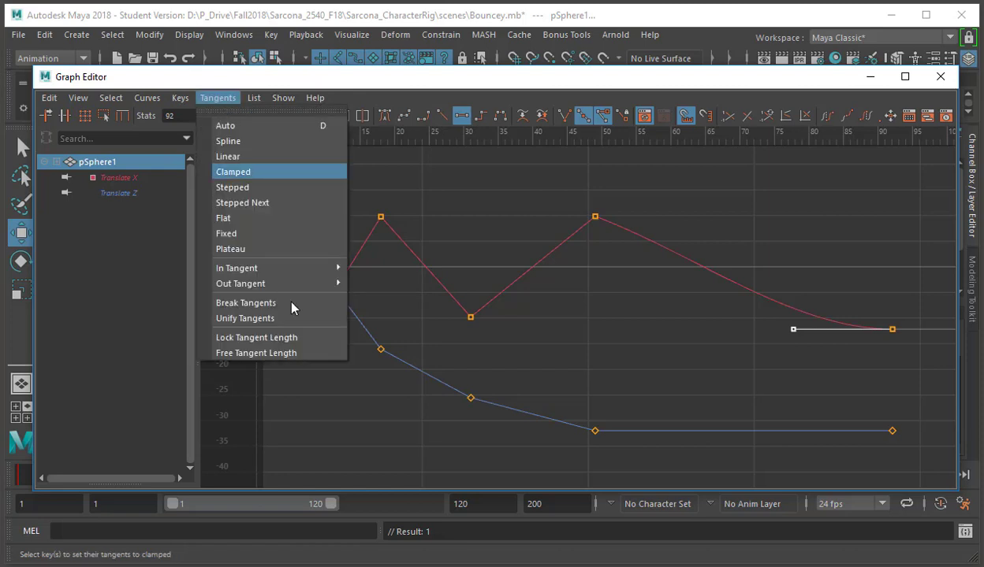
pyautogui.click(290, 354)
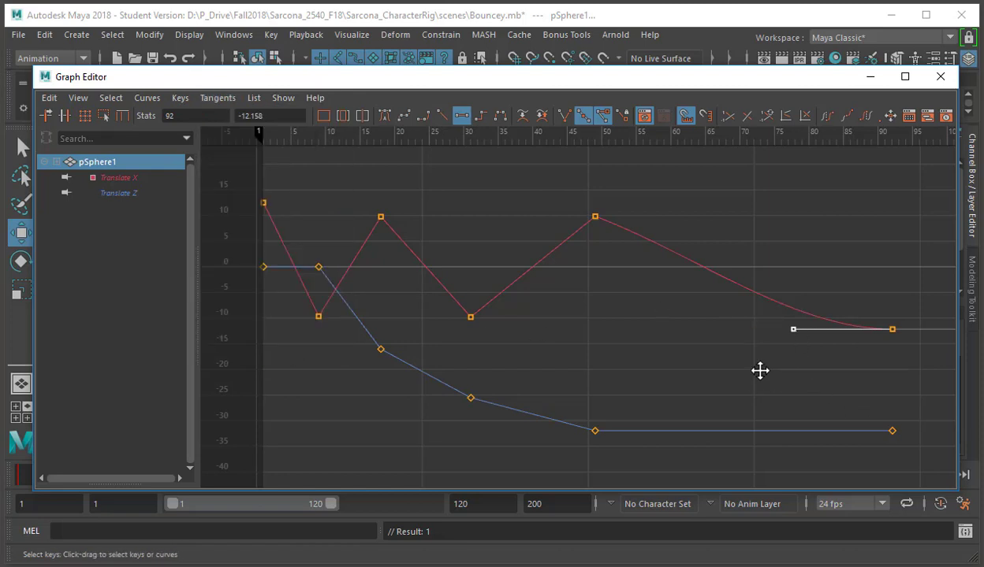
pyautogui.moveTo(760, 370); pyautogui.dragTo(637, 371, button='middle')
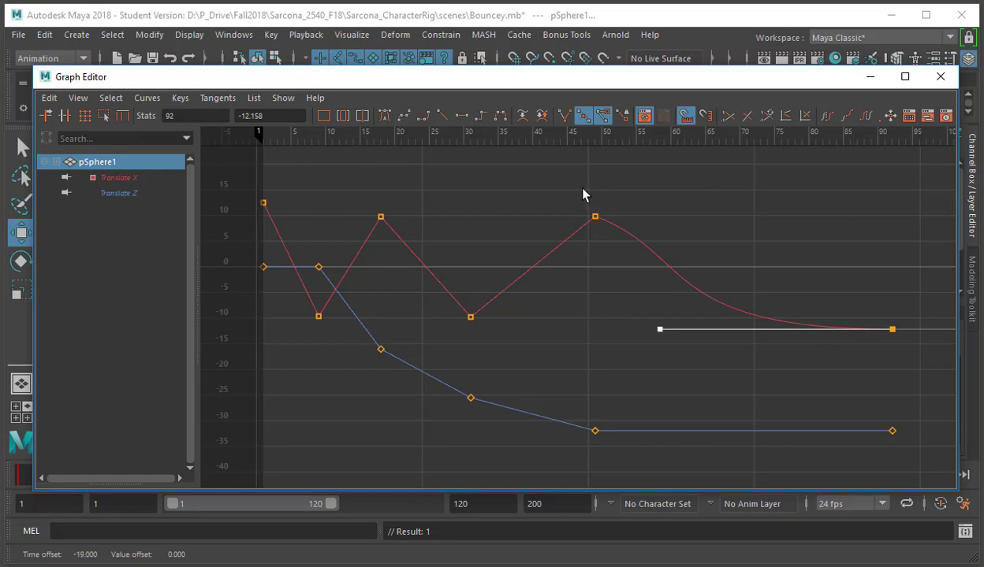
# Step: Break the tangents of the Translate X key at frame 49 and angle its outgoing handle more steeply downward
pyautogui.moveTo(584, 193); pyautogui.dragTo(662, 273)
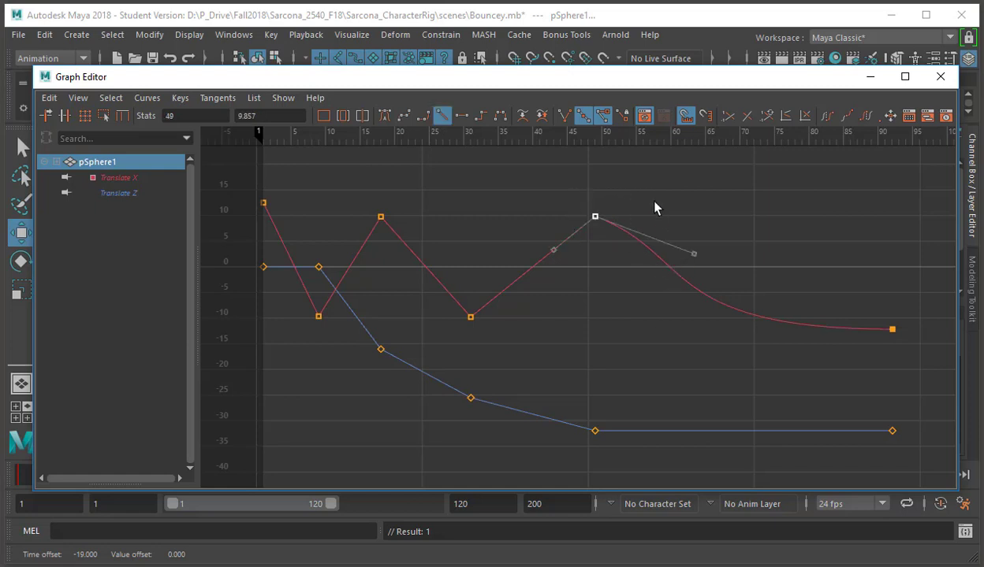
pyautogui.moveTo(719, 283); pyautogui.dragTo(721, 267)
pyautogui.moveTo(709, 286); pyautogui.dragTo(644, 260, button='middle')
pyautogui.hotkey('ctrl', 'z')
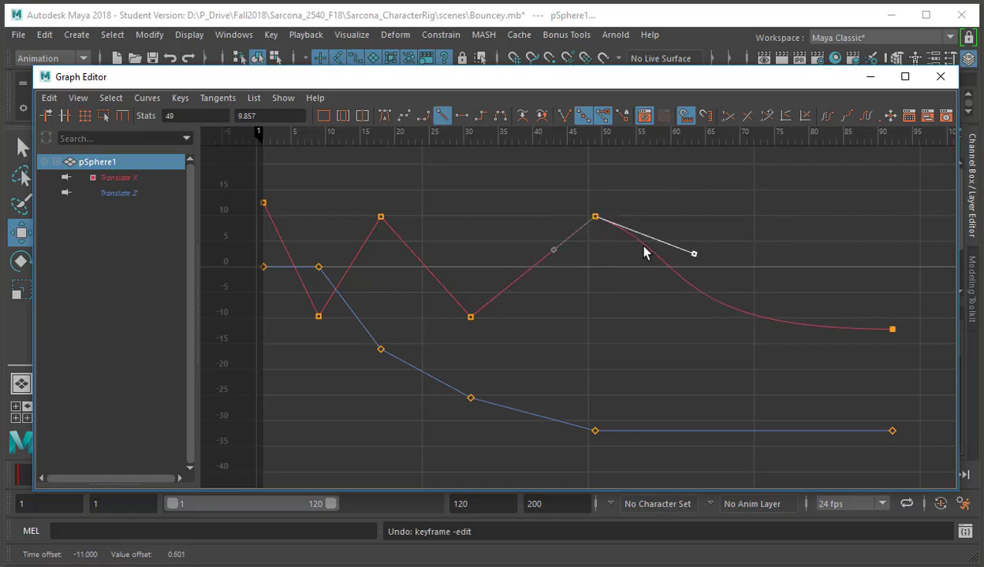
pyautogui.click(563, 117)
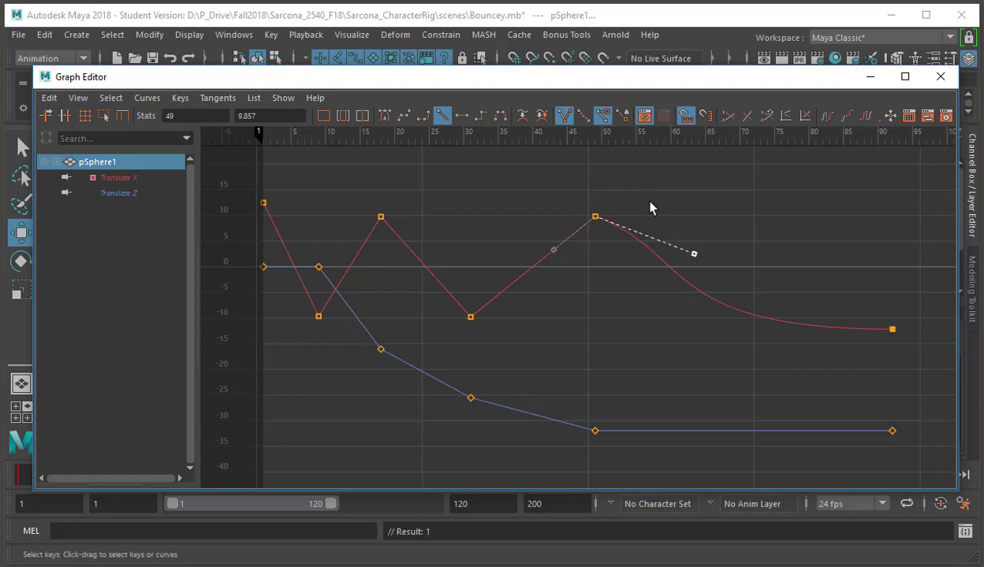
pyautogui.moveTo(649, 201); pyautogui.dragTo(733, 283)
pyautogui.moveTo(733, 283); pyautogui.dragTo(705, 280, button='middle')
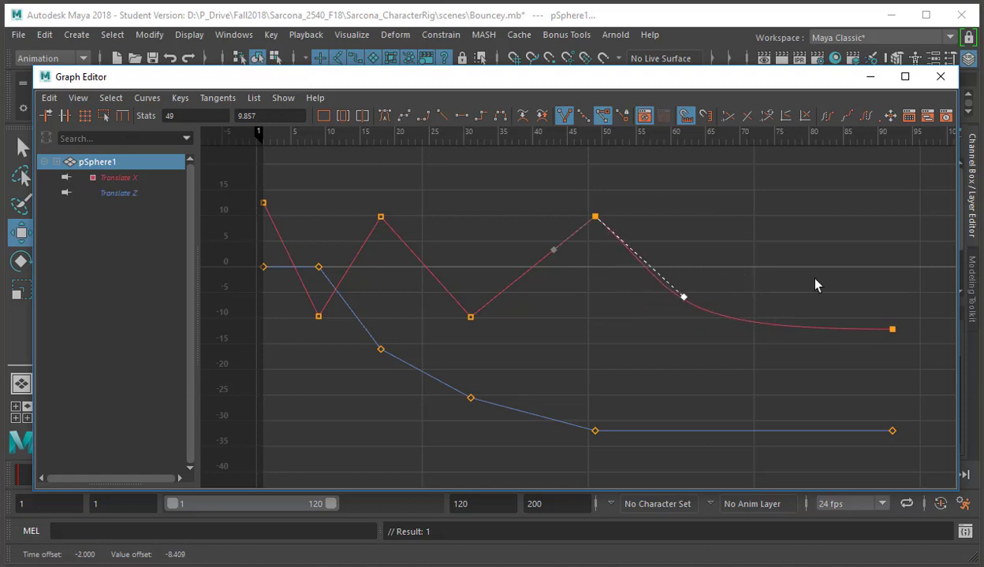
# Step: Shorten the incoming handle of the Translate X key at frame 92 by 11 frames, and close the Graph Editor
pyautogui.click(892, 329)
pyautogui.moveTo(651, 319); pyautogui.dragTo(663, 363)
pyautogui.moveTo(663, 363); pyautogui.dragTo(734, 355, button='middle')
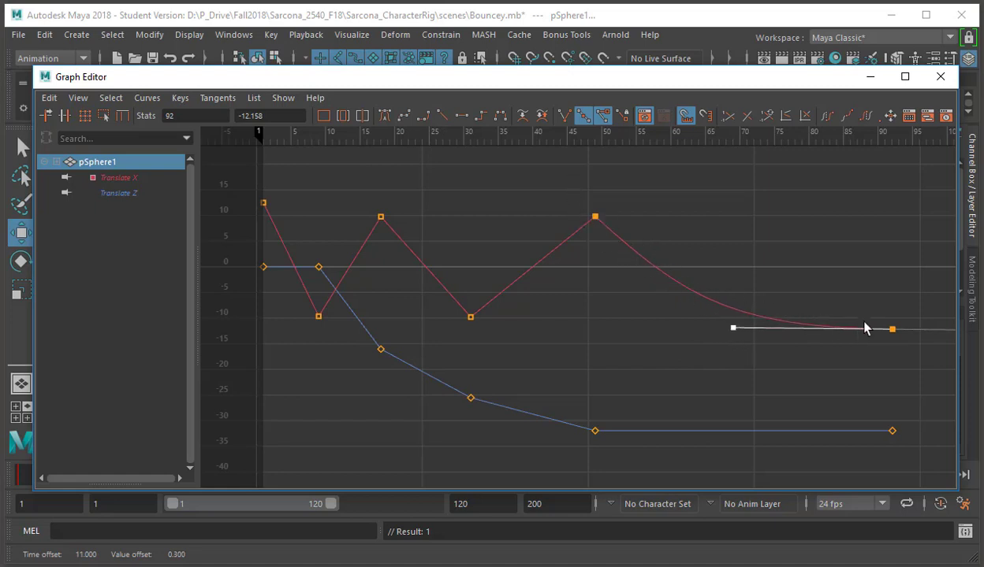
pyautogui.click(940, 76)
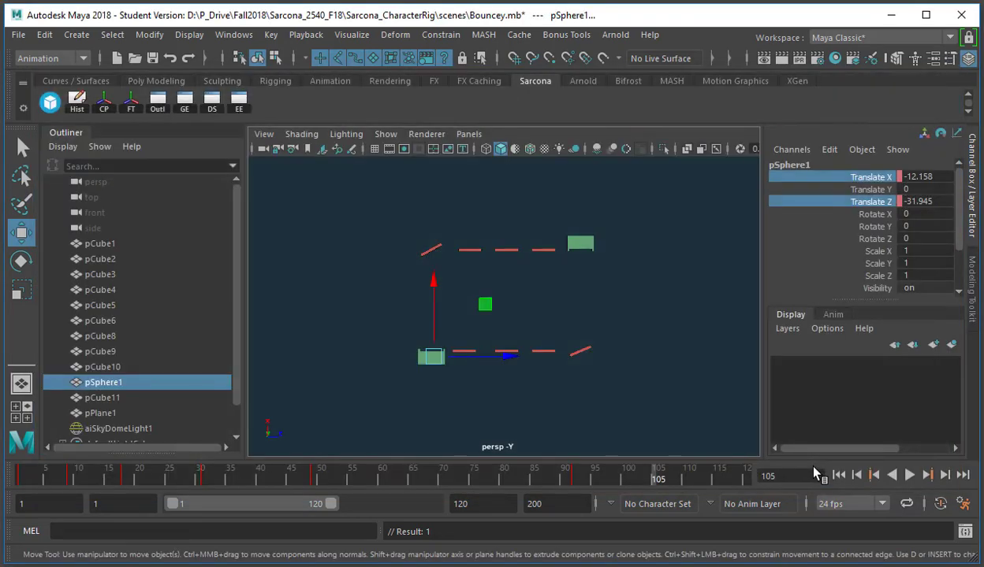
# Step: Replay the animation from frame 1 to check the ball's faster drop and softer ending
pyautogui.click(838, 476)
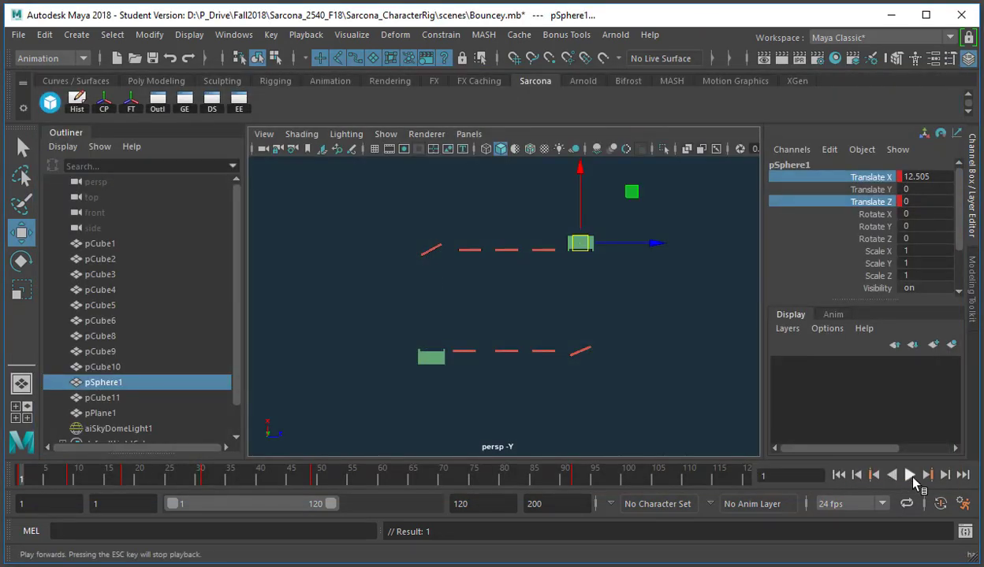
pyautogui.click(908, 476)
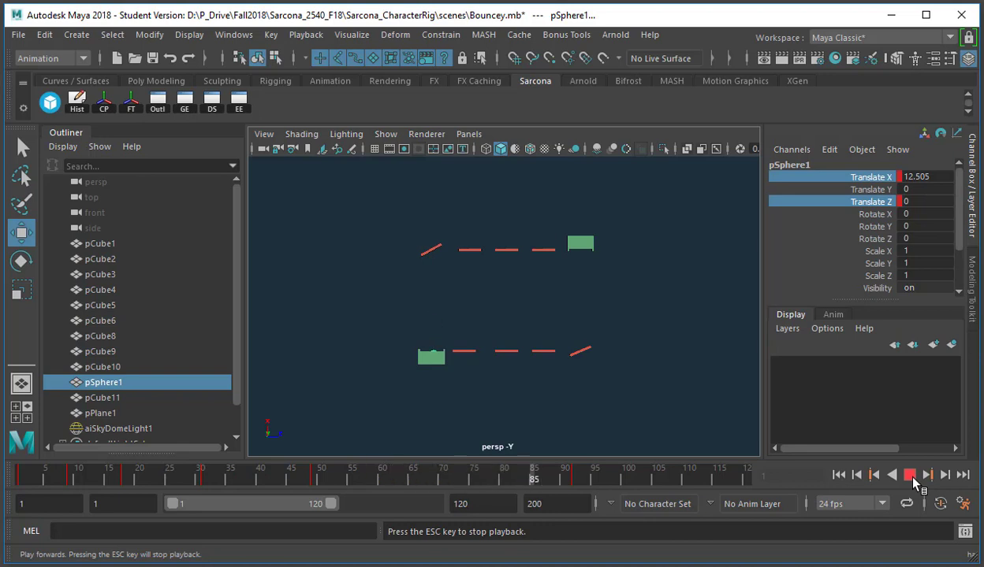
pyautogui.click(912, 478)
# Step: Play the bounces from frame 20, and scrub through the final fall to frame 63 to check its speed
pyautogui.moveTo(145, 475)
pyautogui.mouseDown()
pyautogui.moveTo(229, 483)
pyautogui.moveTo(140, 479)
pyautogui.mouseUp()
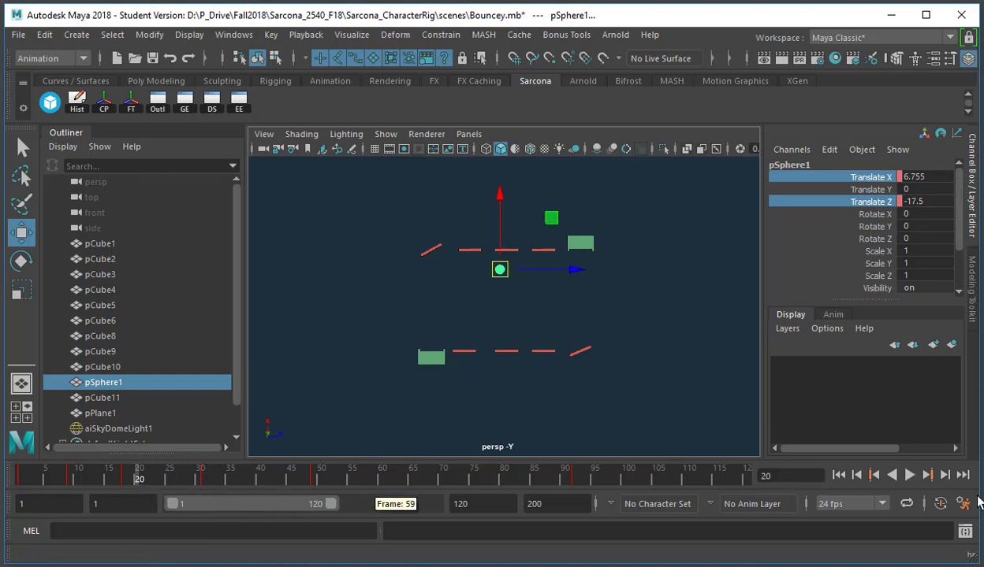
pyautogui.click(908, 476)
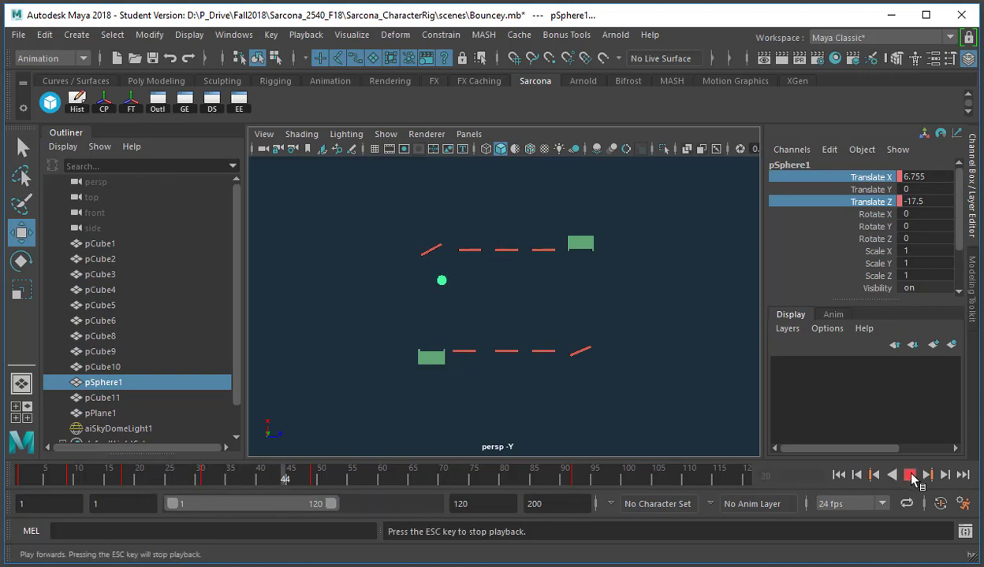
pyautogui.click(909, 475)
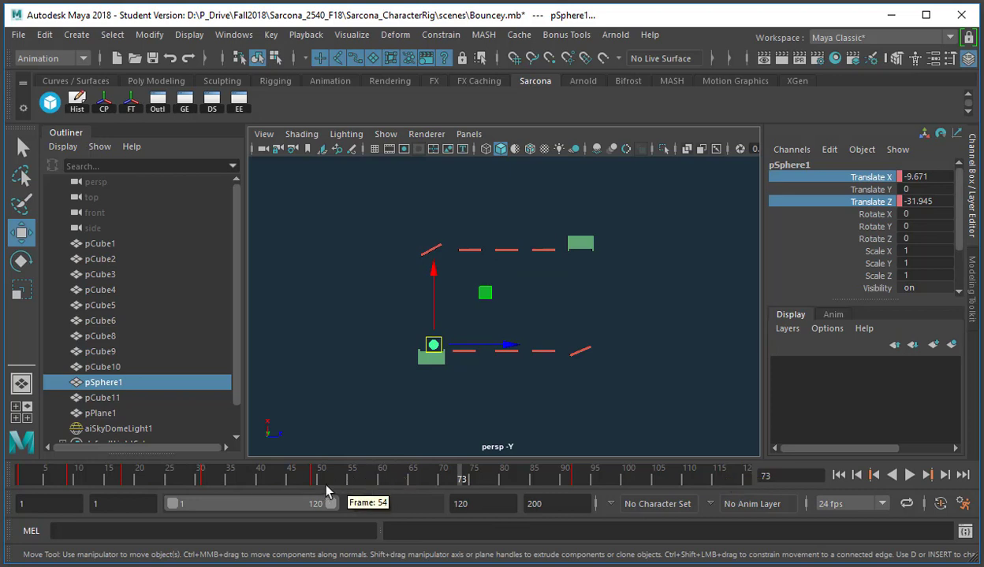
pyautogui.moveTo(327, 479); pyautogui.dragTo(396, 481)
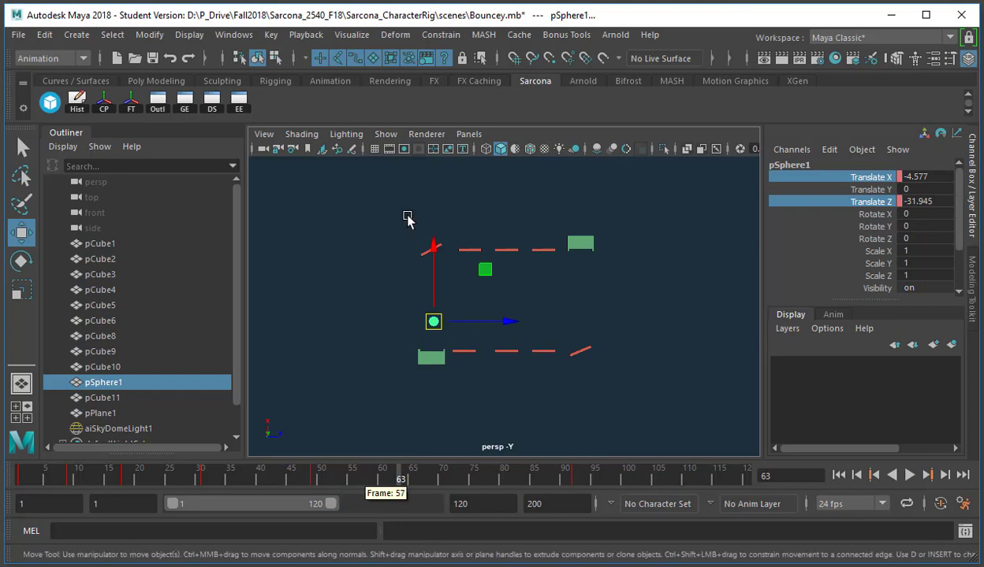
# Step: Move the ball's last key to frame 110 in the Dope Sheet and close it
pyautogui.click(211, 102)
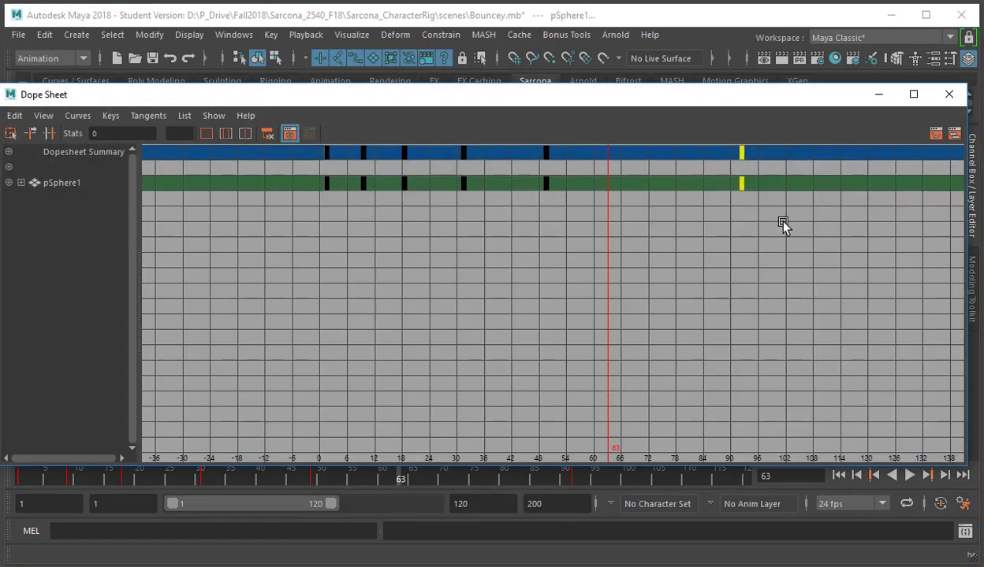
pyautogui.moveTo(667, 228); pyautogui.dragTo(759, 246, button='middle')
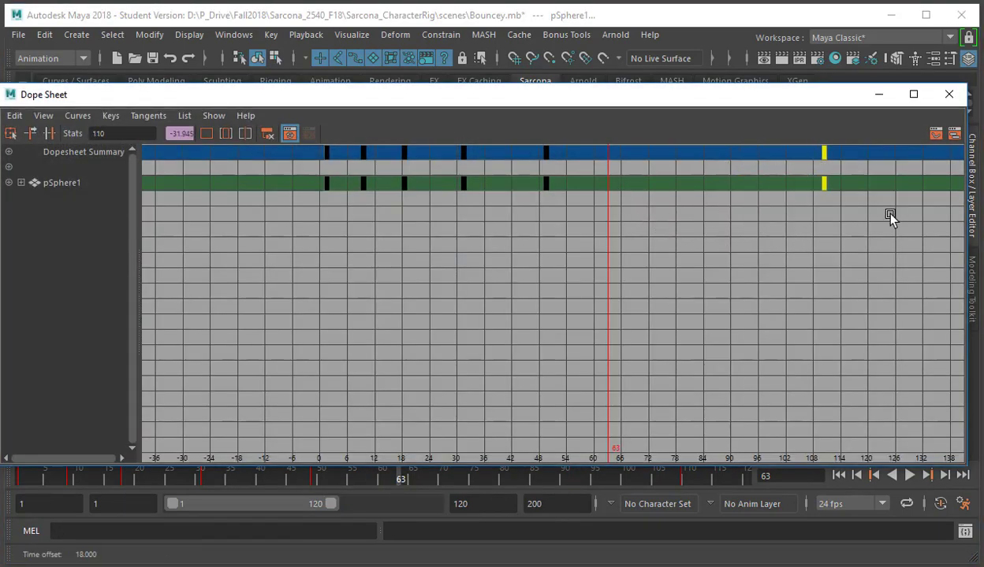
pyautogui.click(948, 94)
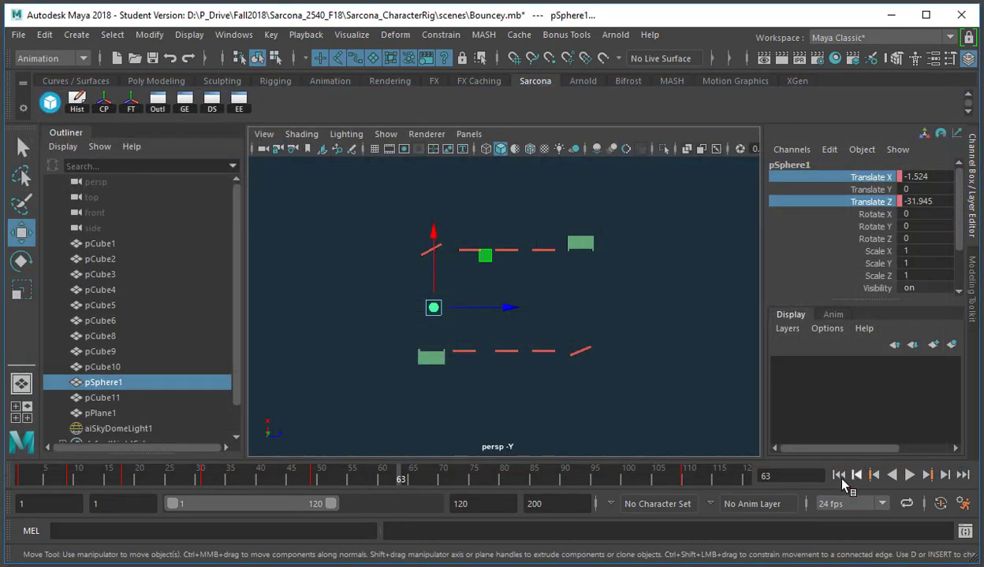
# Step: Replay the animation from frame 1 to review the lengthened final fall
pyautogui.click(839, 475)
pyautogui.click(908, 477)
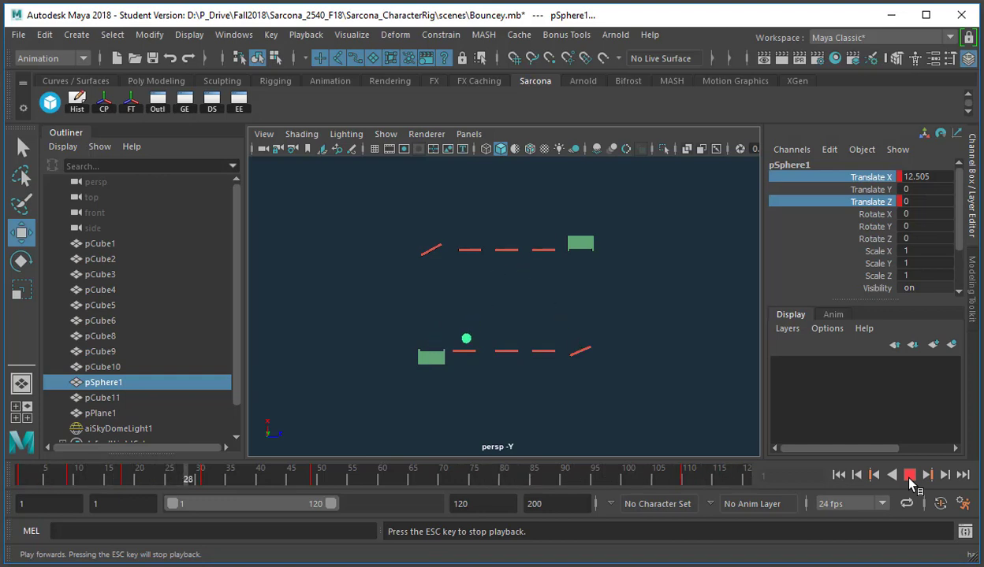
pyautogui.click(910, 476)
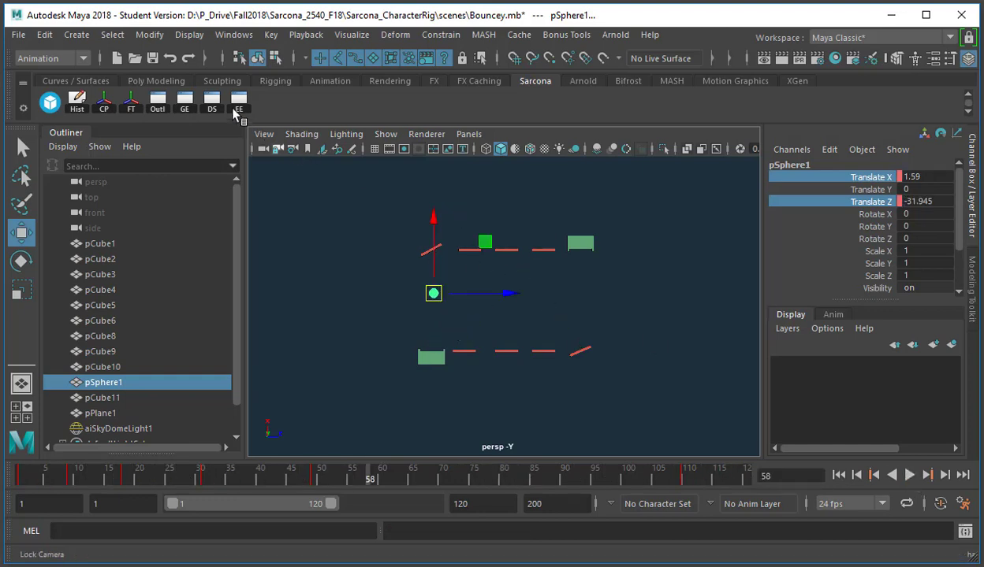
# Step: Open the Graph Editor to show the ball's Translate X and Translate Z curves
pyautogui.click(213, 104)
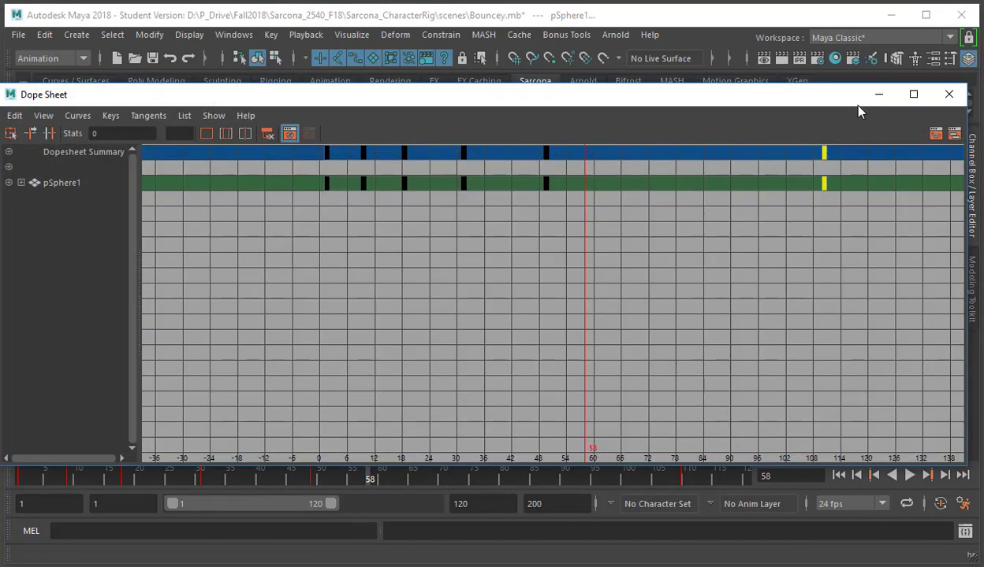
pyautogui.click(948, 94)
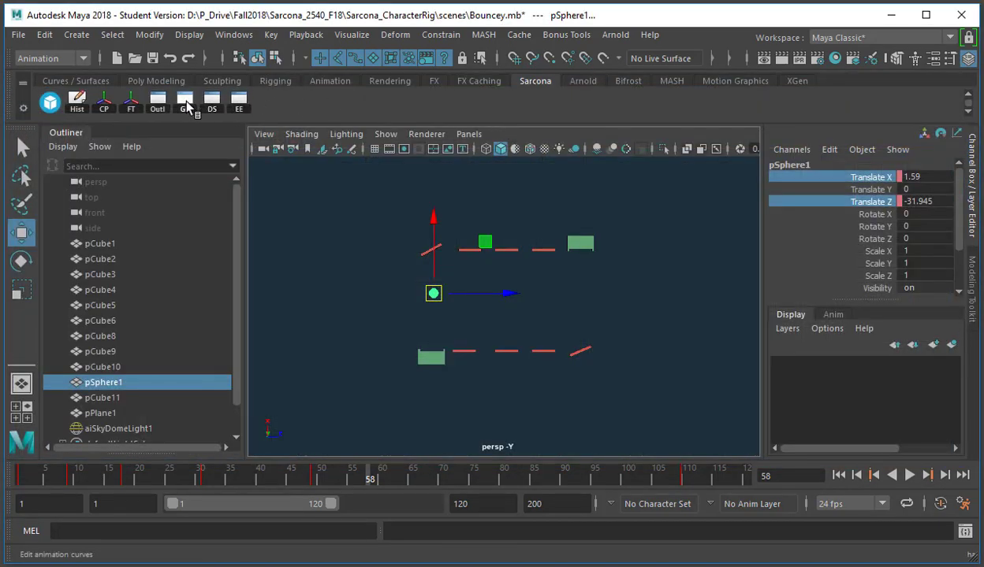
pyautogui.click(185, 105)
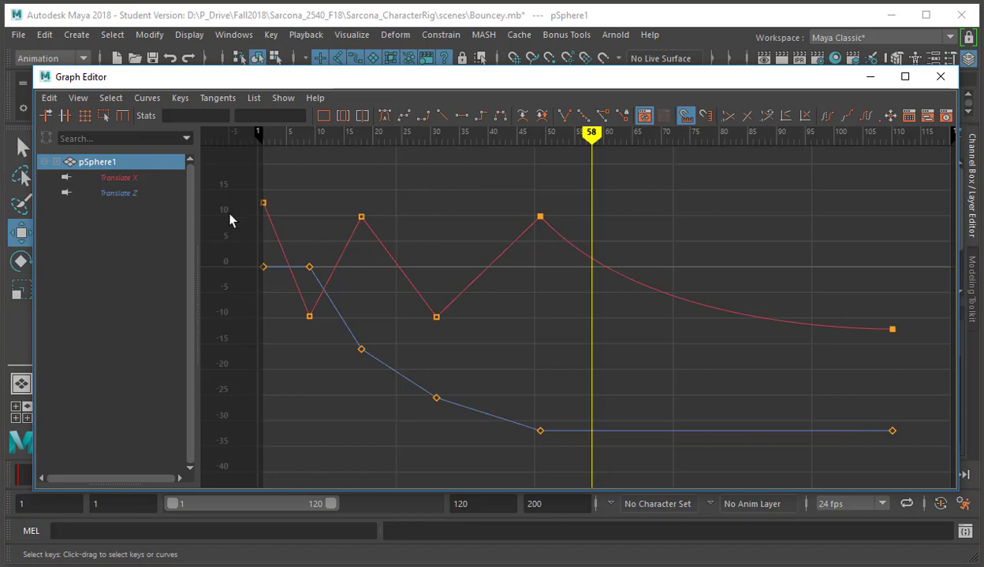
# Step: Try moving the Translate X key at frame 49 freely and along a single axis, undo the moves and clear the key selection
pyautogui.click(540, 216)
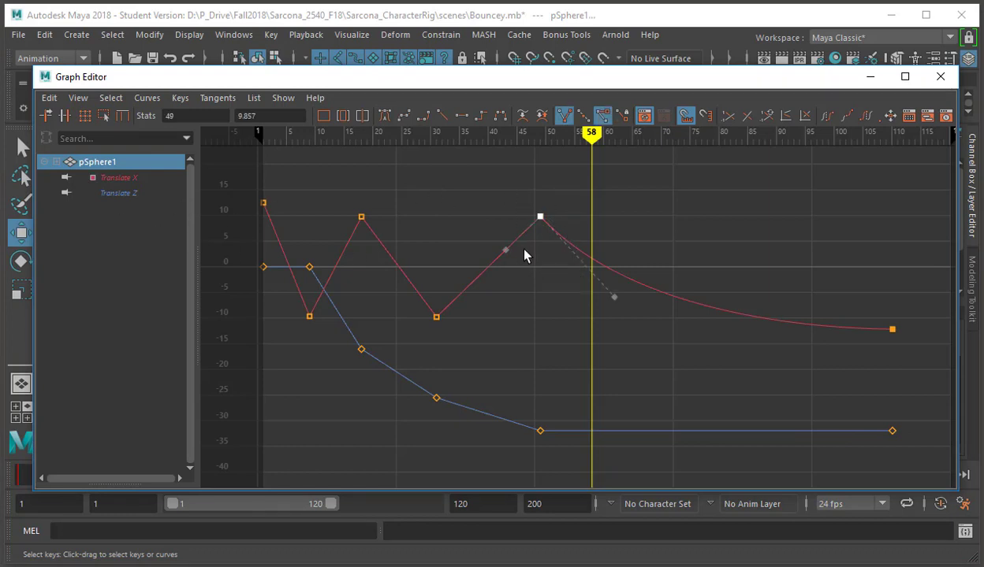
pyautogui.moveTo(536, 264); pyautogui.dragTo(527, 238, button='middle')
pyautogui.hotkey('ctrl', 'z')
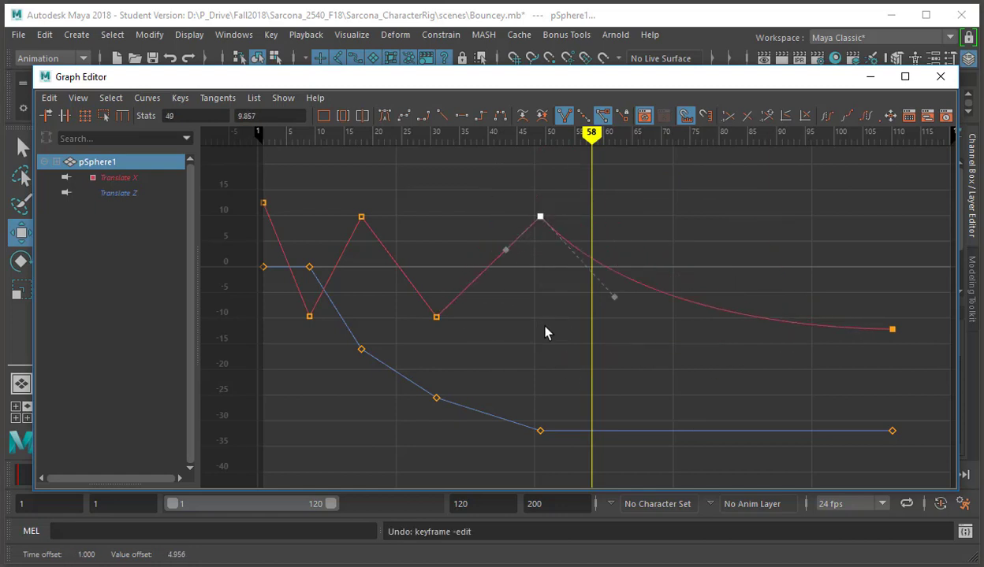
pyautogui.keyDown('shift'); pyautogui.moveTo(552, 194); pyautogui.dragTo(563, 220, button='middle'); pyautogui.keyUp('shift')
pyautogui.hotkey('ctrl', 'z')
pyautogui.keyDown('shift'); pyautogui.moveTo(542, 298); pyautogui.dragTo(601, 299, button='middle'); pyautogui.keyUp('shift')
pyautogui.hotkey('ctrl', 'z')
pyautogui.moveTo(526, 286); pyautogui.dragTo(523, 270)
pyautogui.moveTo(523, 270); pyautogui.dragTo(525, 315, button='middle')
pyautogui.moveTo(527, 409); pyautogui.dragTo(602, 476)
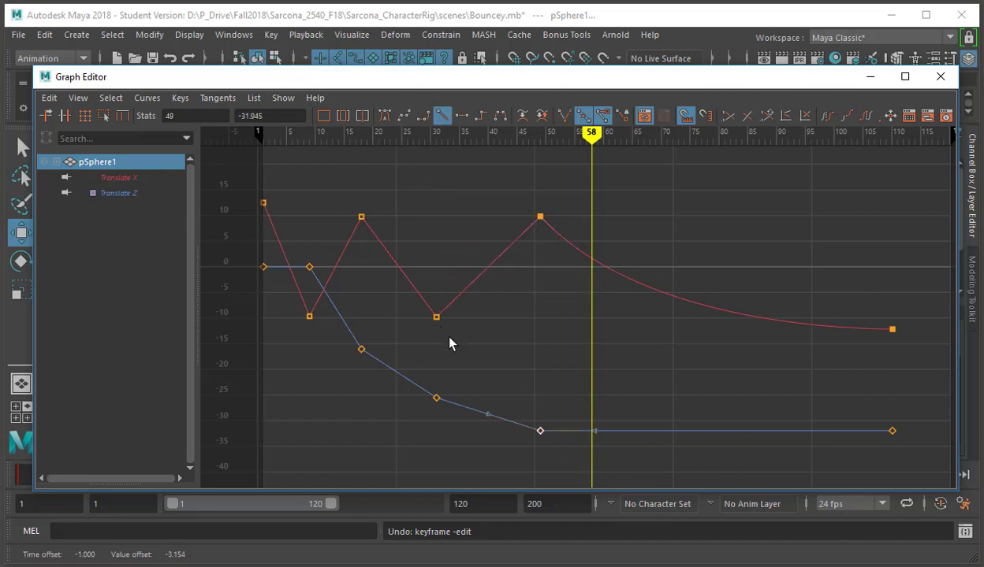
pyautogui.click(547, 361)
pyautogui.keyDown('alt'); pyautogui.moveTo(517, 323); pyautogui.dragTo(506, 315, button='middle'); pyautogui.keyUp('alt')
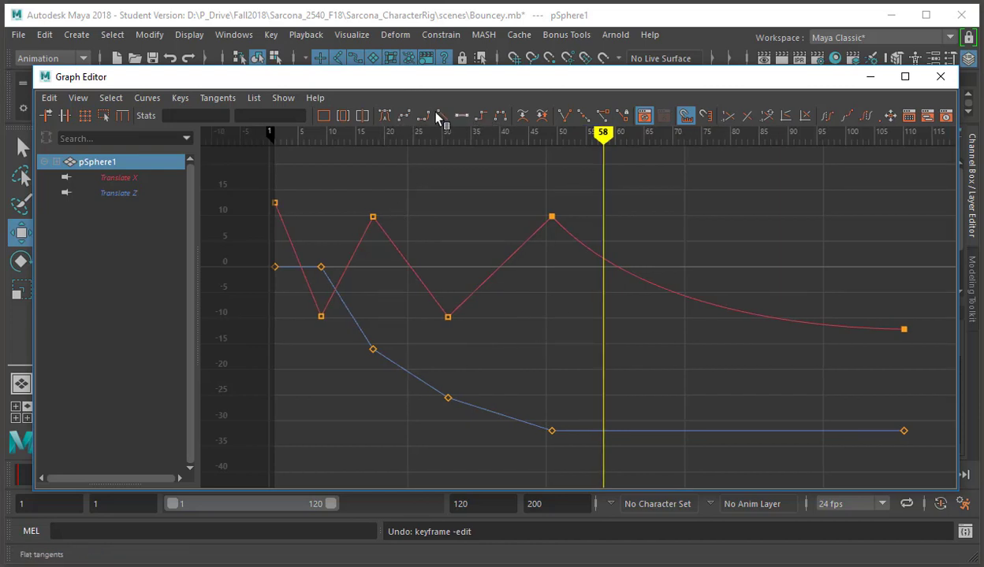
# Step: Give the whole Translate X curve Auto tangents and switch it to Spline tangents
pyautogui.click(516, 260)
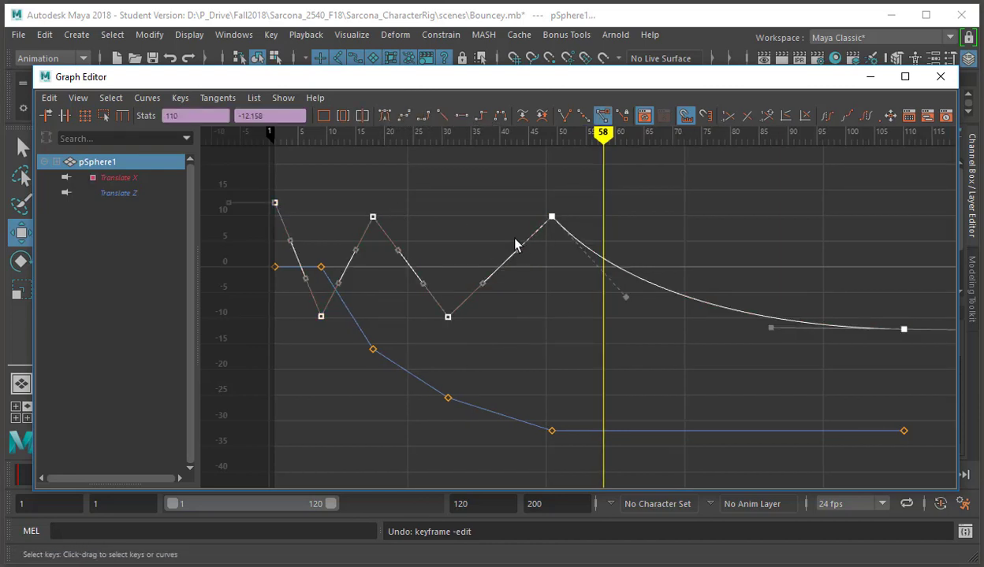
pyautogui.click(384, 117)
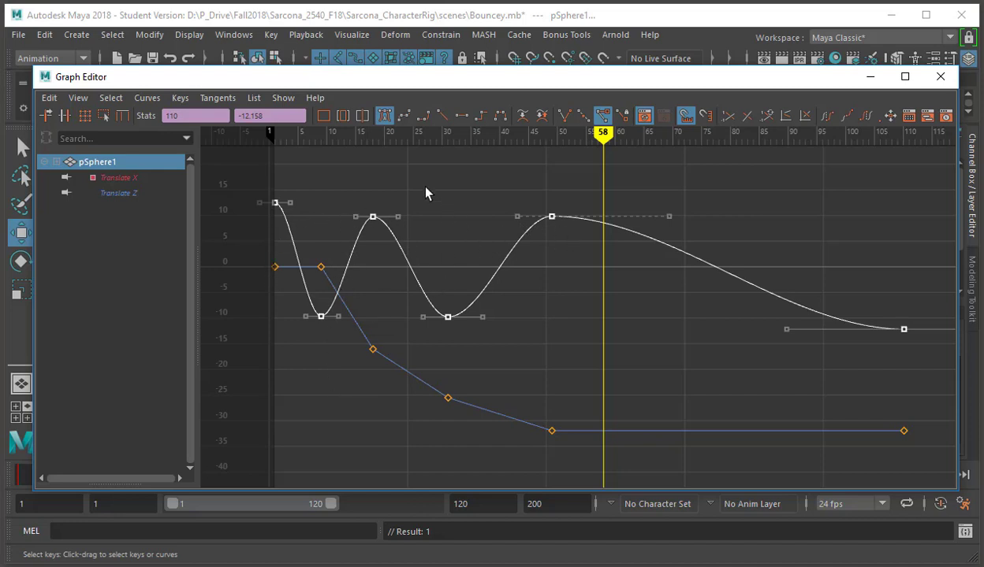
pyautogui.click(404, 117)
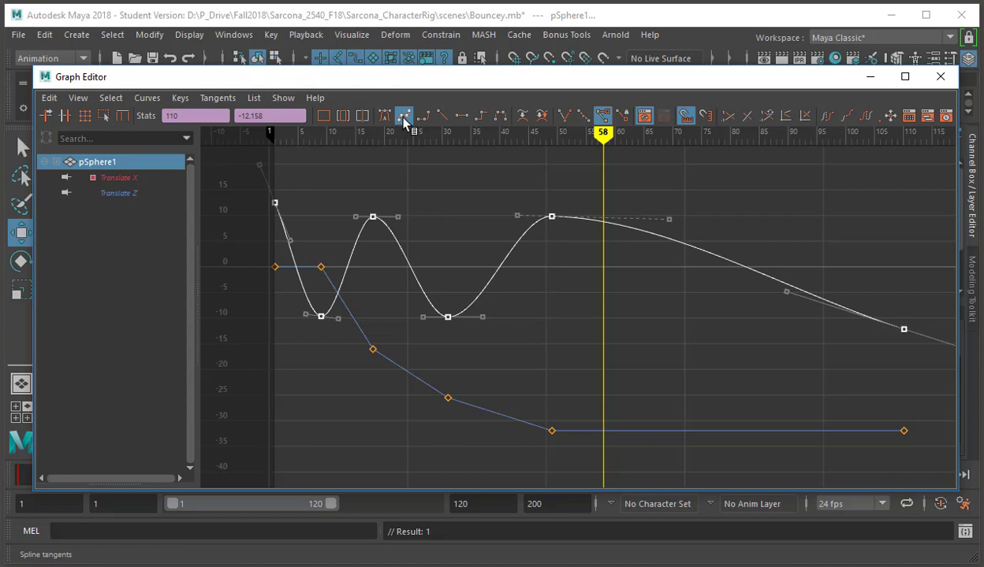
# Step: Slightly adjust the spline tangent handle of the Translate X key at frame 9 and reselect the whole curve
pyautogui.scroll(3, 325, 371)
pyautogui.keyDown('alt'); pyautogui.moveTo(414, 349); pyautogui.dragTo(788, 384, button='middle'); pyautogui.keyUp('alt')
pyautogui.scroll(3, 475, 373)
pyautogui.keyDown('alt'); pyautogui.moveTo(463, 392); pyautogui.dragTo(578, 275, button='middle'); pyautogui.keyUp('alt')
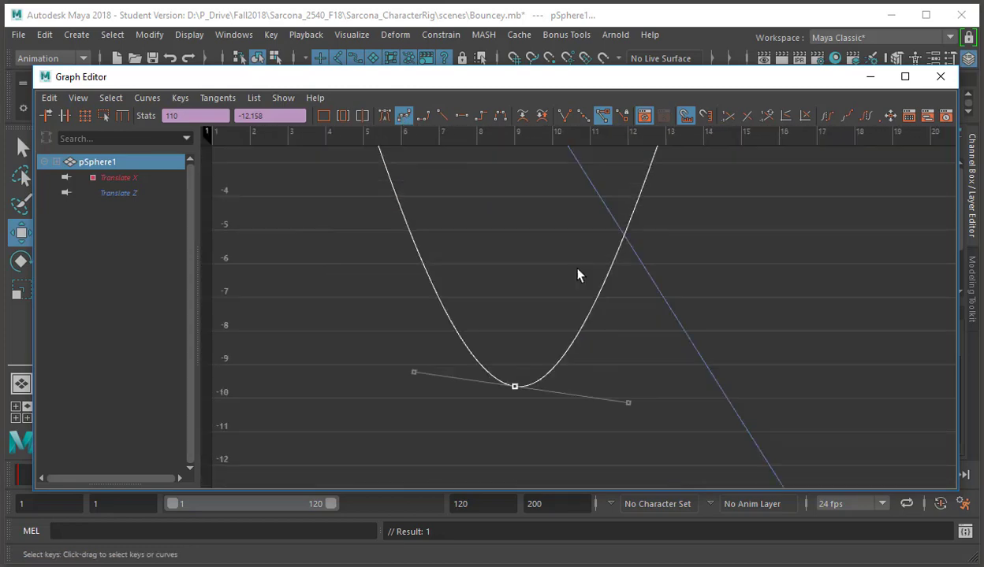
pyautogui.scroll(2, 524, 335)
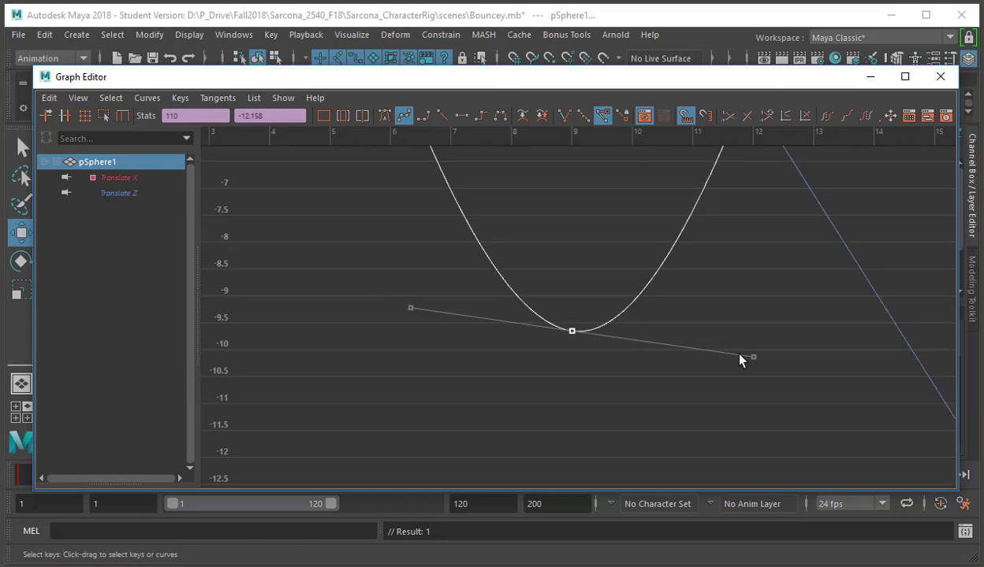
pyautogui.click(411, 310)
pyautogui.moveTo(441, 334); pyautogui.dragTo(450, 316, button='middle')
pyautogui.click(630, 377)
pyautogui.keyDown('alt'); pyautogui.moveTo(672, 385); pyautogui.dragTo(623, 356, button='right'); pyautogui.keyUp('alt')
pyautogui.keyDown('alt'); pyautogui.moveTo(623, 357); pyautogui.dragTo(416, 376, button='middle'); pyautogui.keyUp('alt')
pyautogui.click(424, 212)
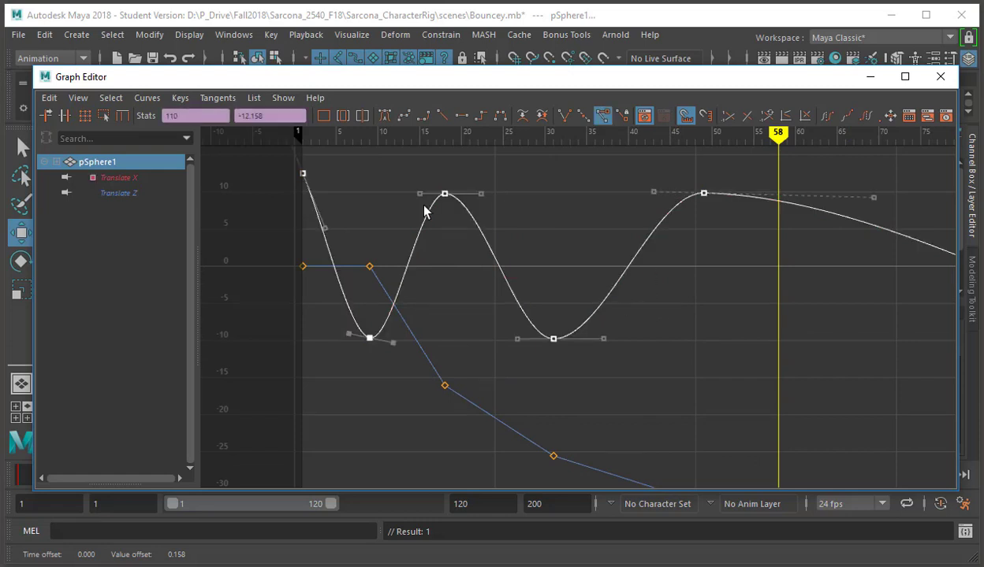
# Step: Set the whole Translate X curve to Clamped tangents and close the Graph Editor
pyautogui.click(423, 117)
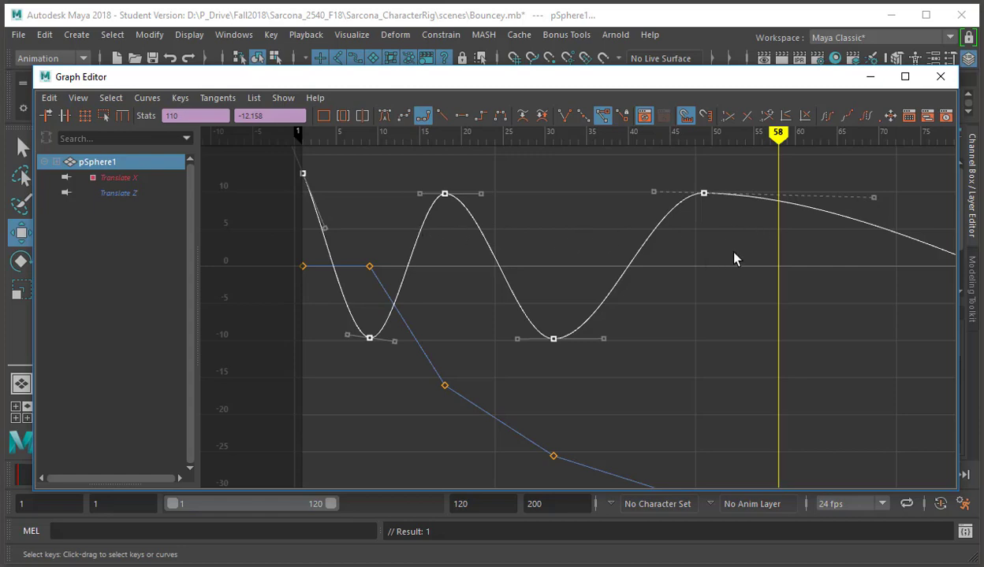
pyautogui.keyDown('alt'); pyautogui.moveTo(733, 259); pyautogui.dragTo(589, 279, button='middle'); pyautogui.keyUp('alt')
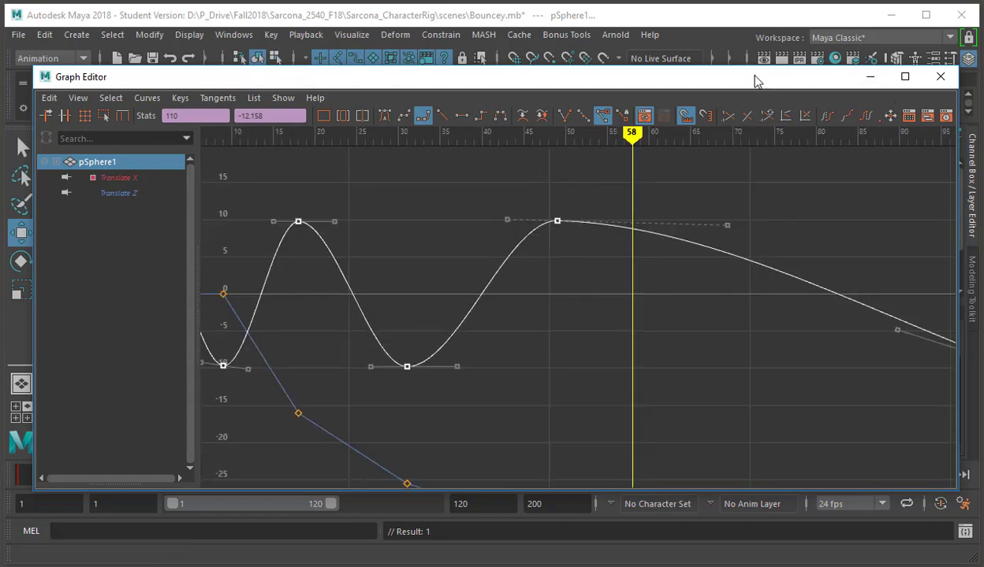
pyautogui.click(940, 77)
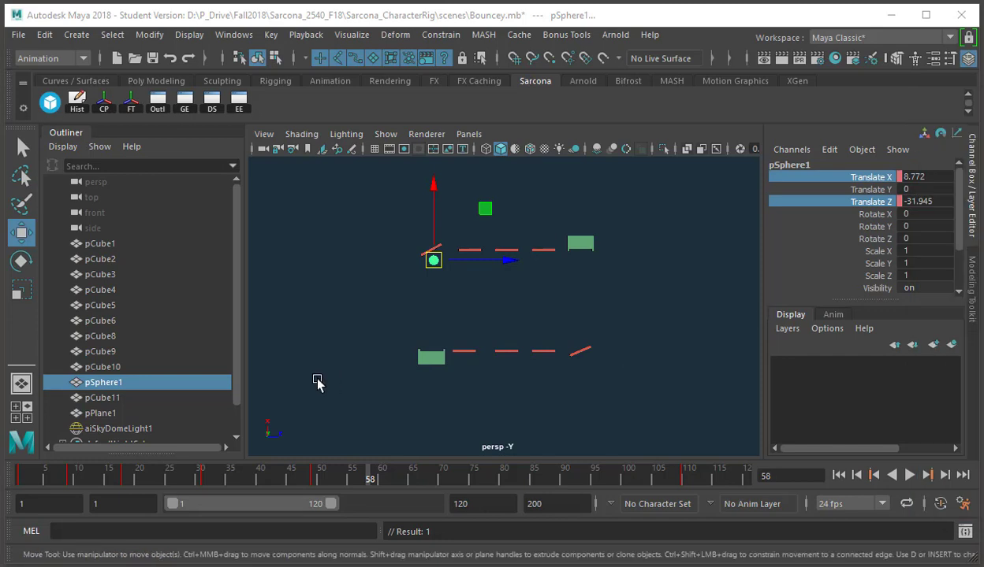
# Step: Key the ball at frame 23 with Translate X 9.761 and Translate Z -16.04, and reopen the Graph Editor
pyautogui.moveTo(374, 481)
pyautogui.mouseDown()
pyautogui.moveTo(106, 481)
pyautogui.moveTo(158, 491)
pyautogui.moveTo(146, 479)
pyautogui.moveTo(165, 501)
pyautogui.moveTo(169, 493)
pyautogui.moveTo(126, 488)
pyautogui.moveTo(156, 488)
pyautogui.mouseUp()
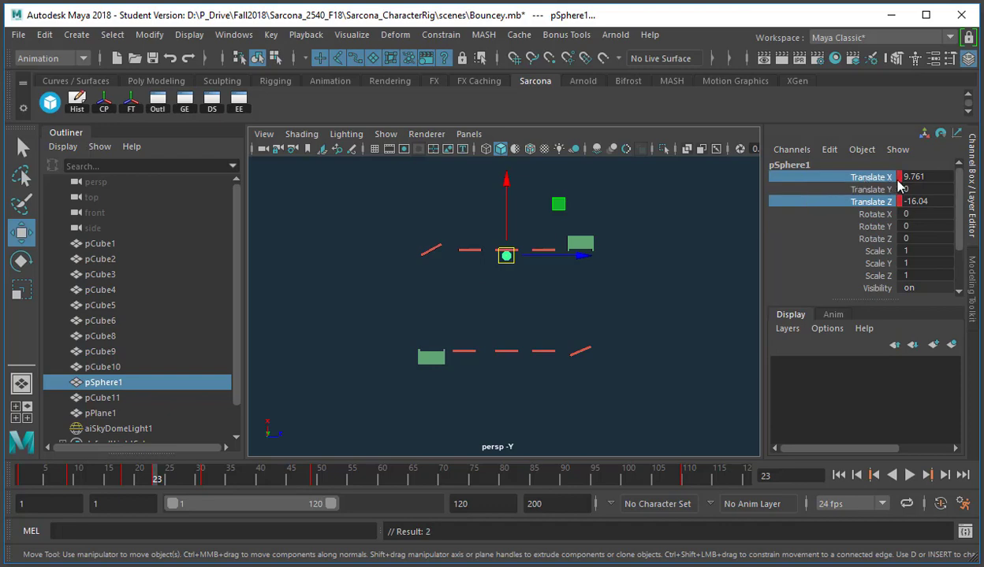
pyautogui.moveTo(983, 100); pyautogui.dragTo(306, 83)
pyautogui.click(298, 225)
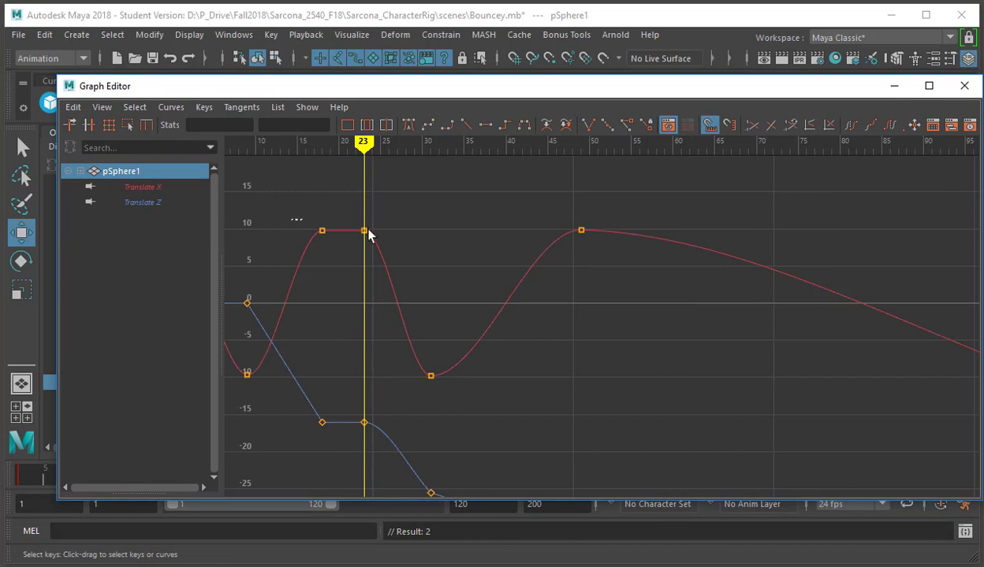
# Step: Try moving the selected Translate X keys in the Graph Editor and undo the move
pyautogui.moveTo(368, 234); pyautogui.dragTo(285, 233)
pyautogui.click(408, 246)
pyautogui.moveTo(408, 248); pyautogui.dragTo(353, 305)
pyautogui.moveTo(512, 293); pyautogui.dragTo(520, 292, button='middle')
pyautogui.hotkey('ctrl', 'z')
pyautogui.hotkey('ctrl', 'z')
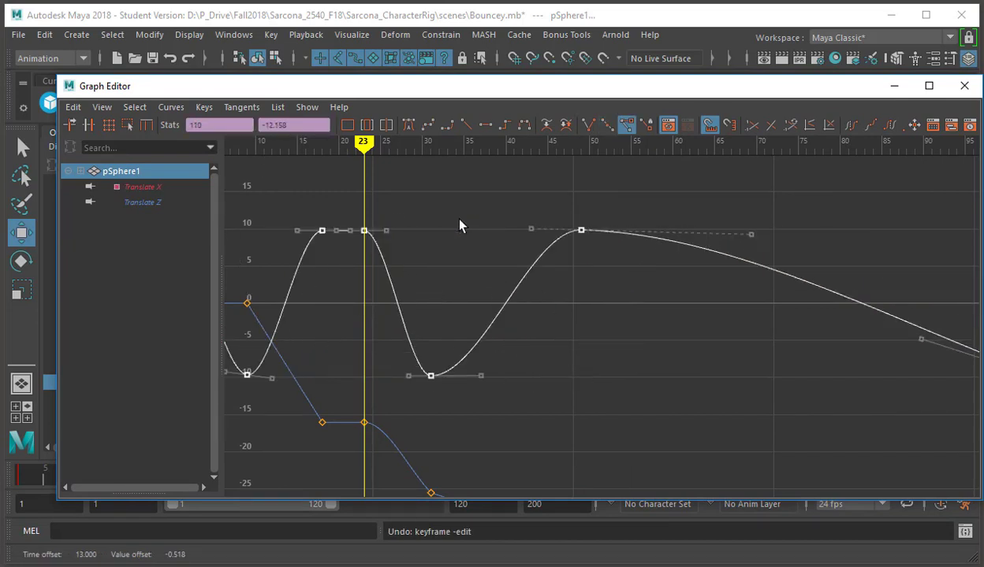
# Step: Compare Spline, Clamped and Linear tangents on the whole Translate X curve, including the hold between frames 18 and 23
pyautogui.keyDown('alt'); pyautogui.moveTo(433, 268); pyautogui.dragTo(508, 267, button='middle'); pyautogui.keyUp('alt')
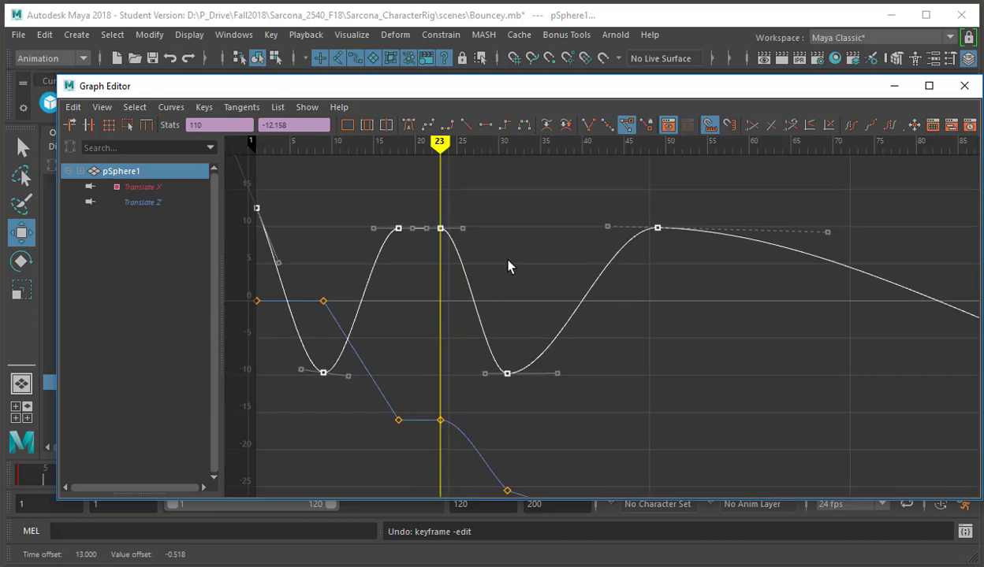
pyautogui.click(428, 124)
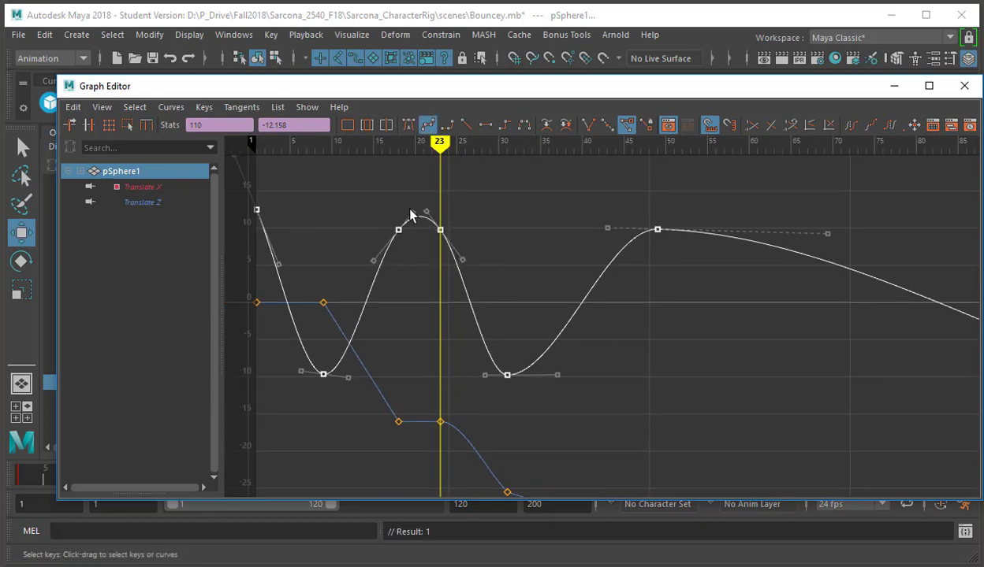
pyautogui.click(447, 126)
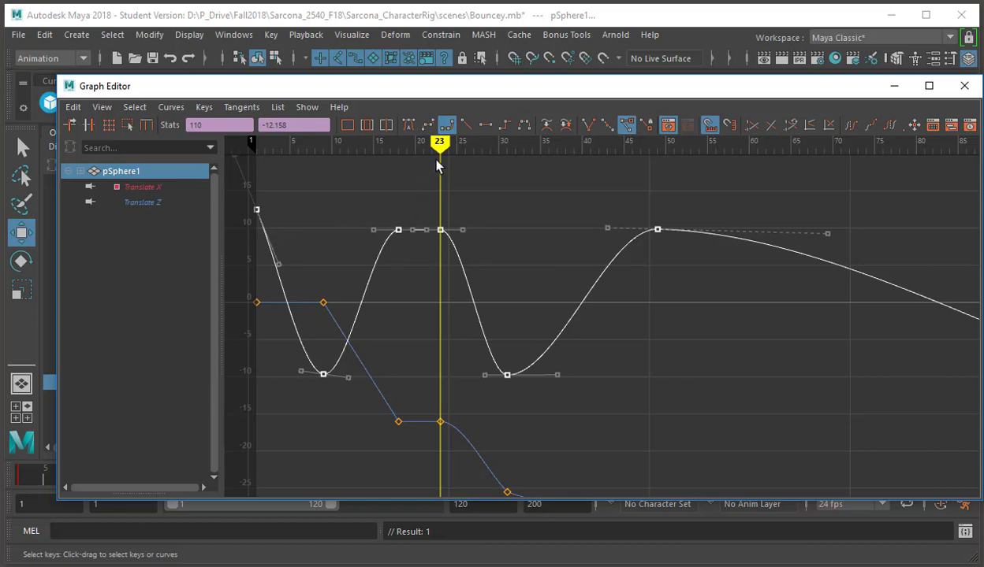
pyautogui.click(464, 125)
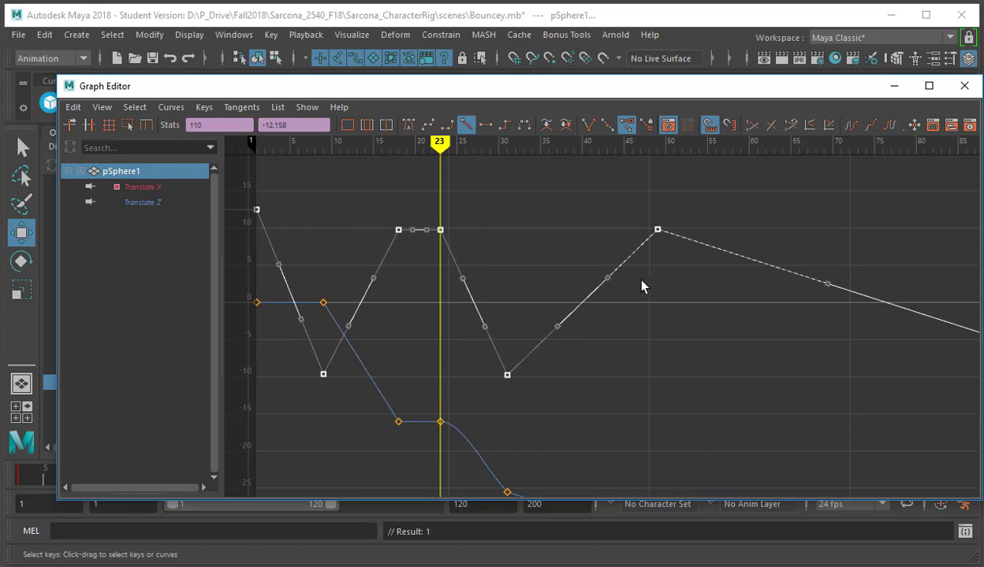
# Step: Try Flat, Step and Plateau tangents on the Translate X curve and return it to Flat
pyautogui.click(492, 124)
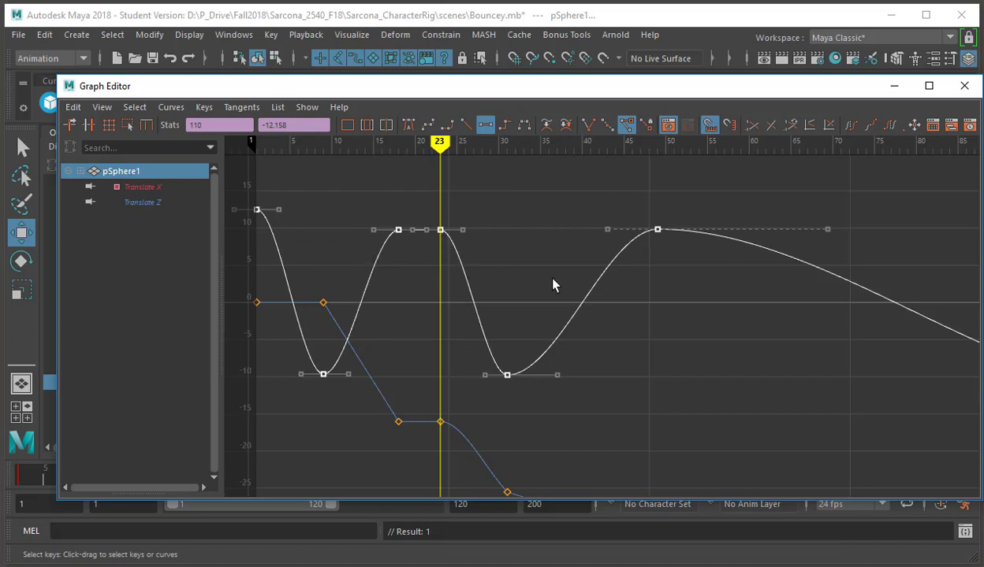
pyautogui.click(510, 128)
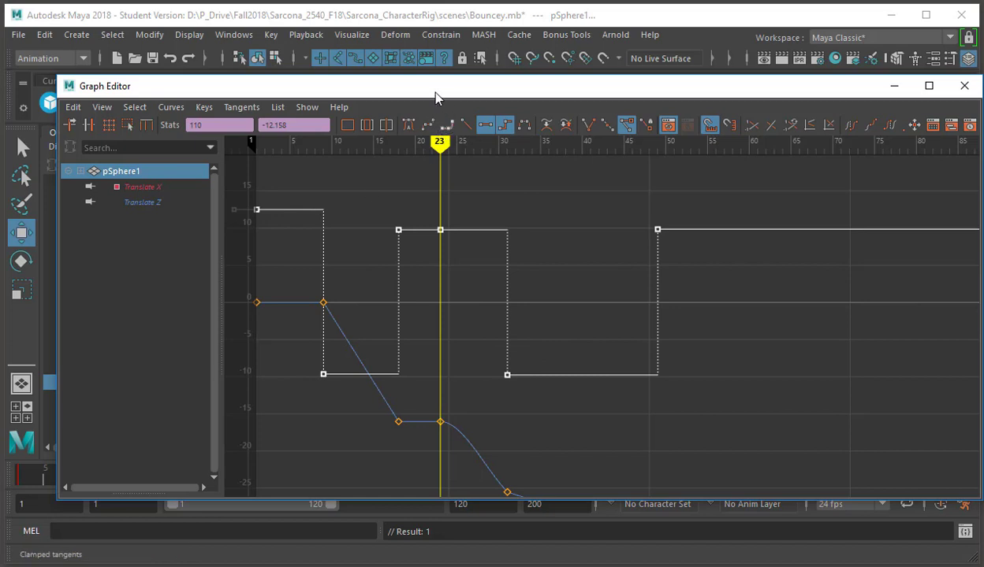
pyautogui.click(524, 126)
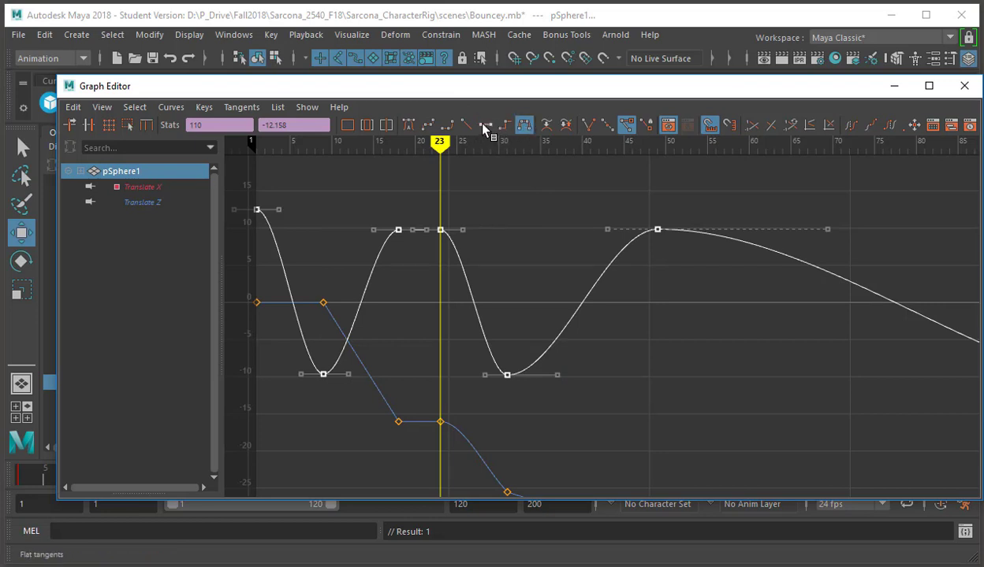
pyautogui.click(485, 126)
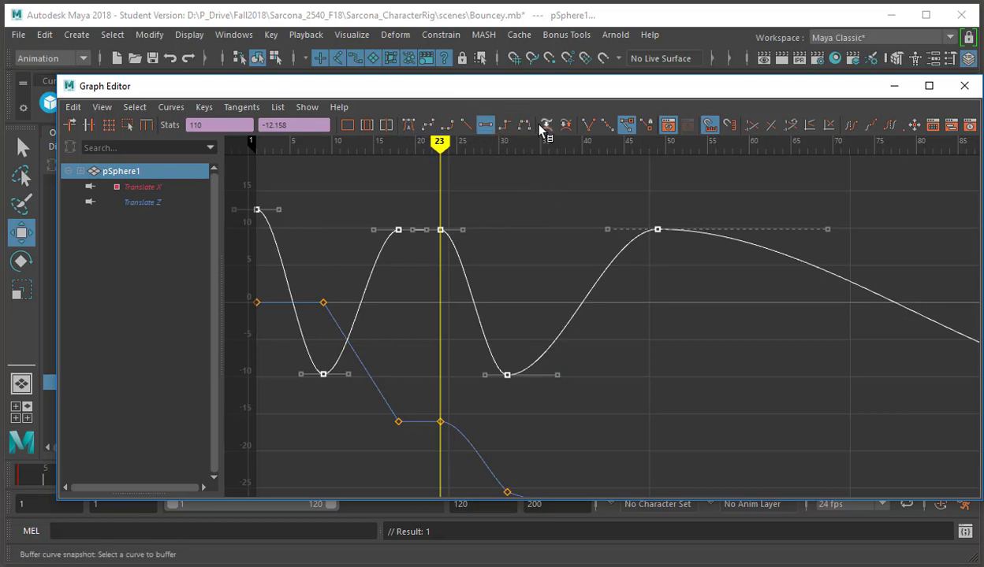
# Step: Switch the Translate X curve through Linear, Flat and Step tangents to Spline tangents
pyautogui.click(469, 129)
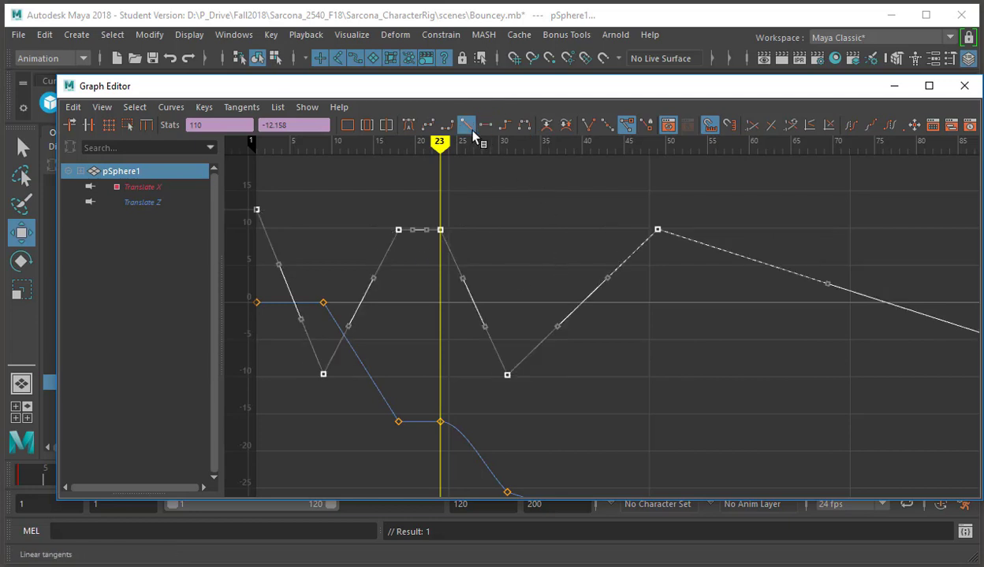
pyautogui.click(487, 128)
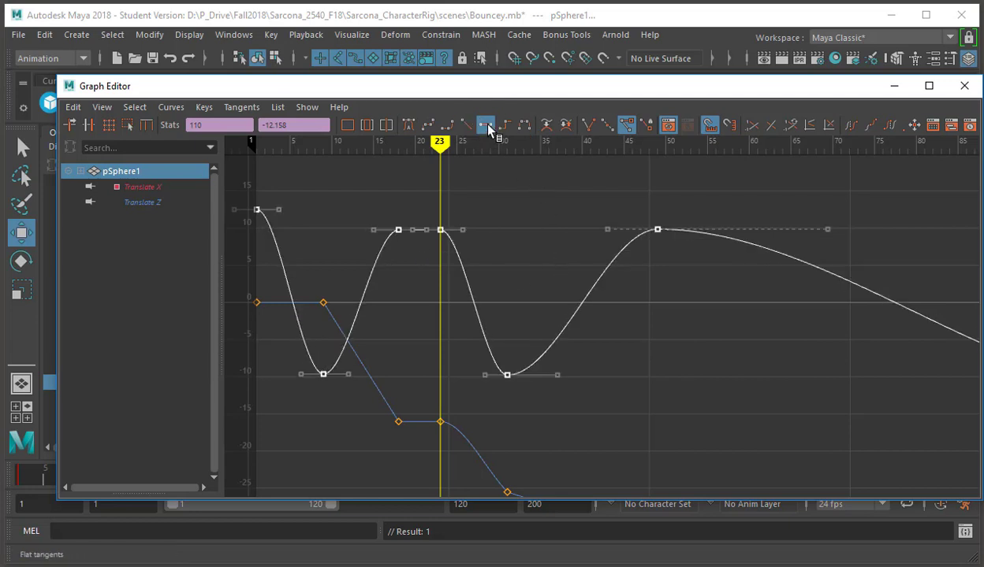
pyautogui.click(505, 126)
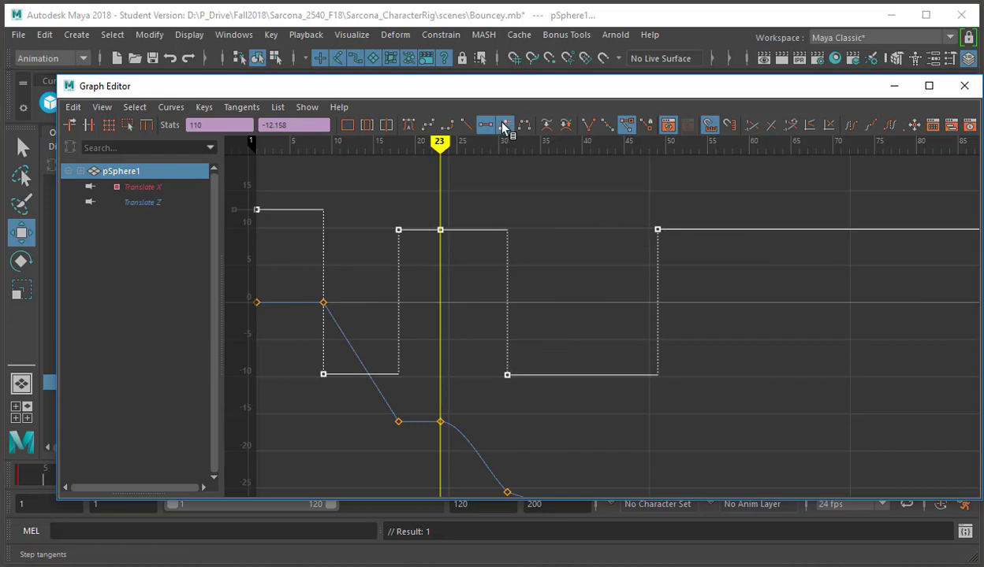
pyautogui.click(428, 128)
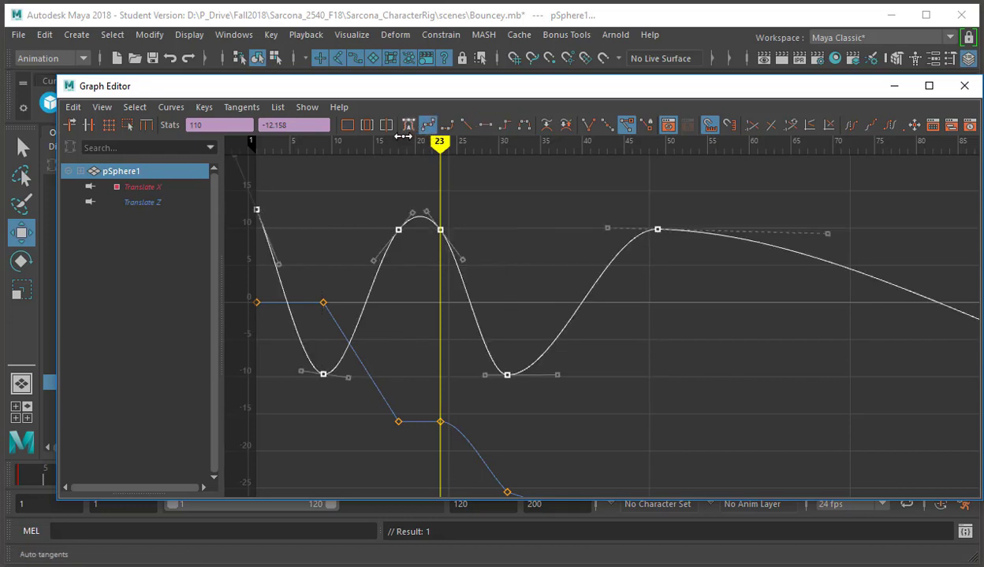
# Step: Alternate the Translate X curve between Clamped and Linear tangents, and set all its keys to Flat tangents
pyautogui.click(447, 126)
pyautogui.click(465, 127)
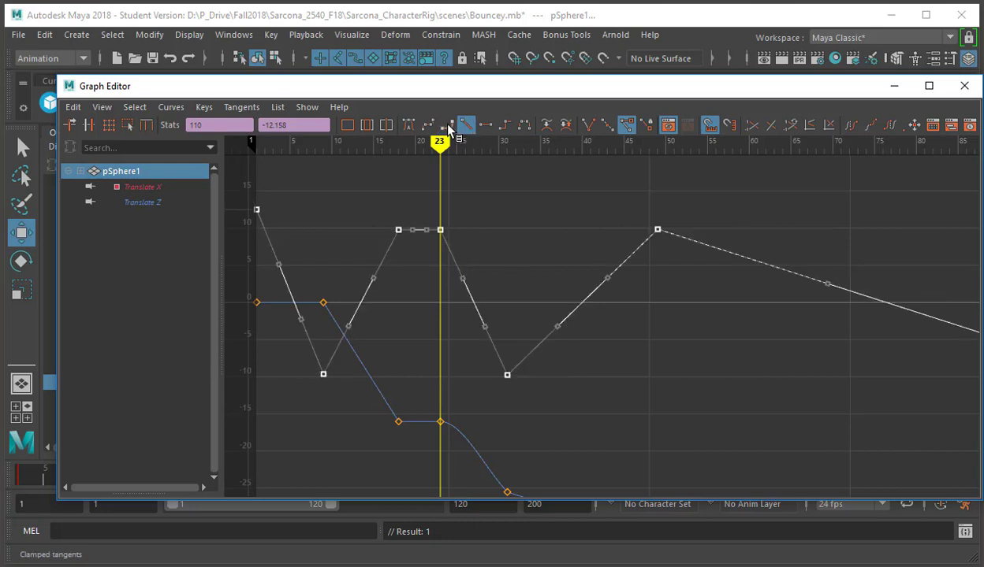
pyautogui.click(446, 126)
pyautogui.click(463, 126)
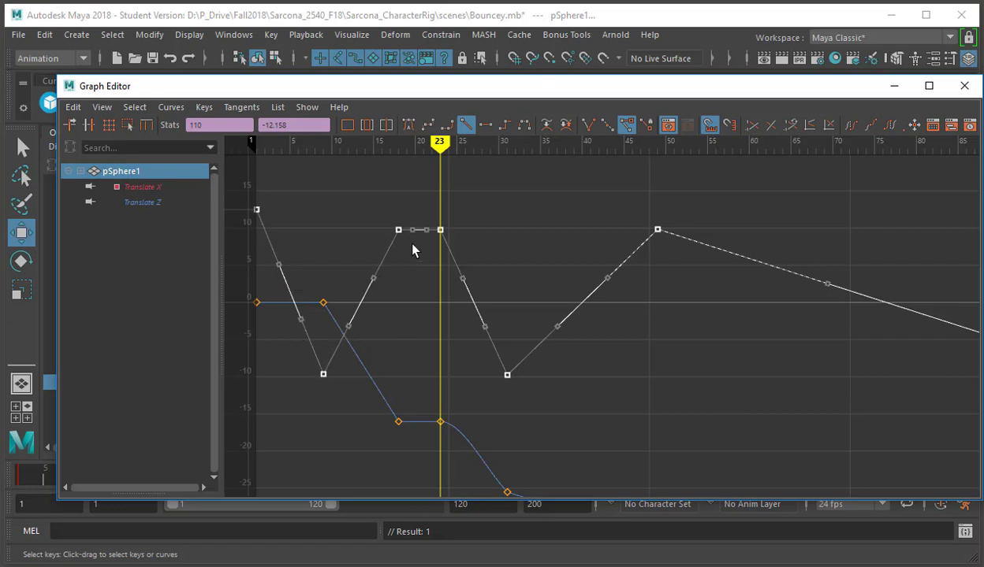
pyautogui.click(484, 124)
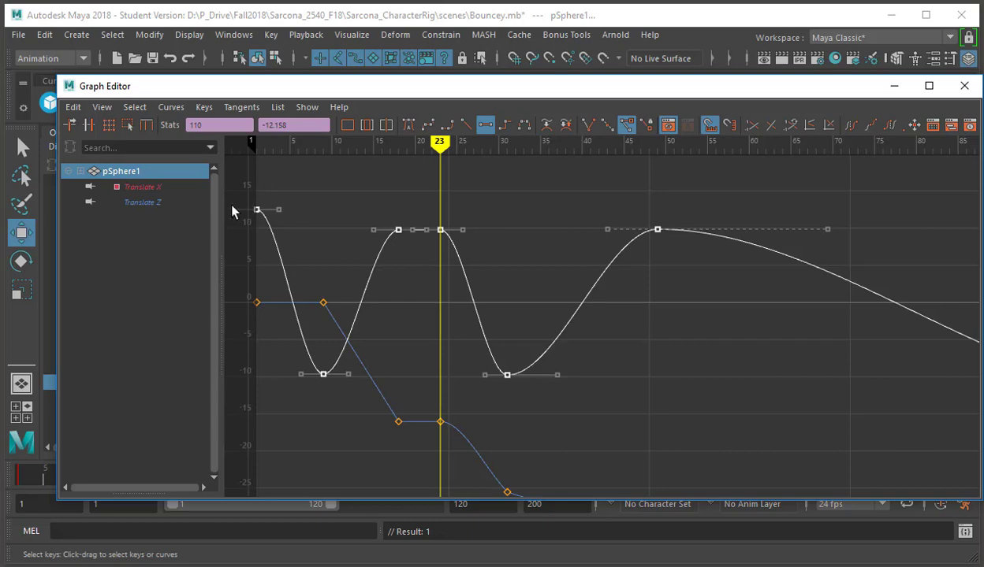
pyautogui.keyDown('alt'); pyautogui.moveTo(451, 262); pyautogui.dragTo(477, 277, button='right'); pyautogui.keyUp('alt')
pyautogui.keyDown('alt'); pyautogui.moveTo(607, 322); pyautogui.dragTo(757, 364, button='middle'); pyautogui.keyUp('alt')
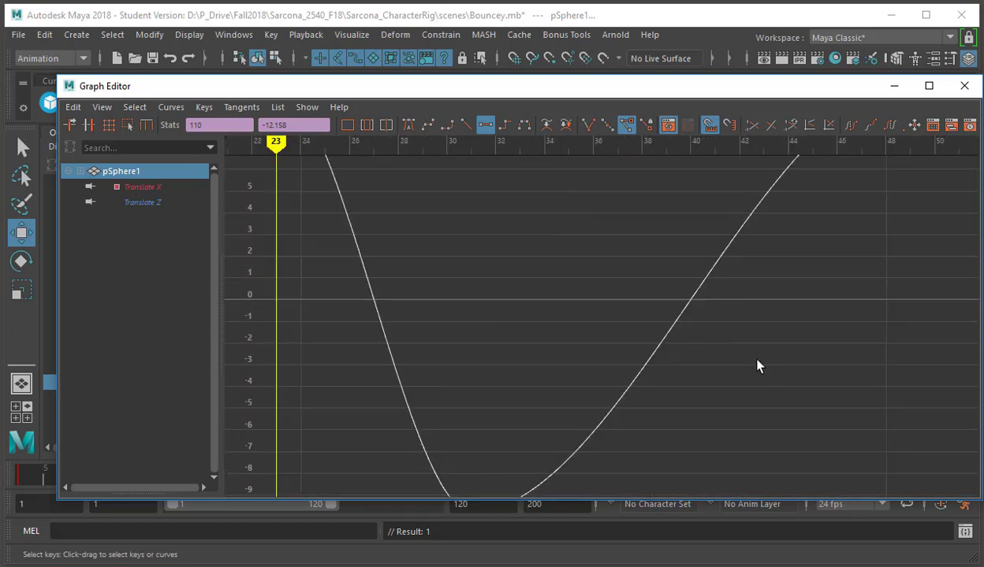
# Step: Lengthen the incoming tangent handle of the Translate X key at frame 110 by about 16 frames, keeping it horizontal
pyautogui.keyDown('alt'); pyautogui.moveTo(276, 161); pyautogui.dragTo(462, 301, button='middle'); pyautogui.keyUp('alt')
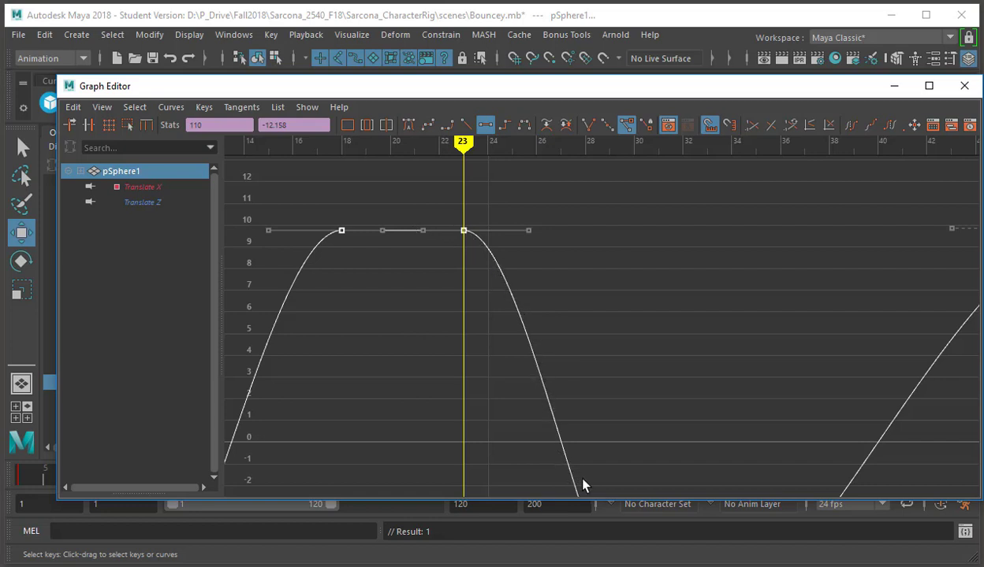
pyautogui.keyDown('alt'); pyautogui.moveTo(583, 485); pyautogui.dragTo(474, 196, button='middle'); pyautogui.keyUp('alt')
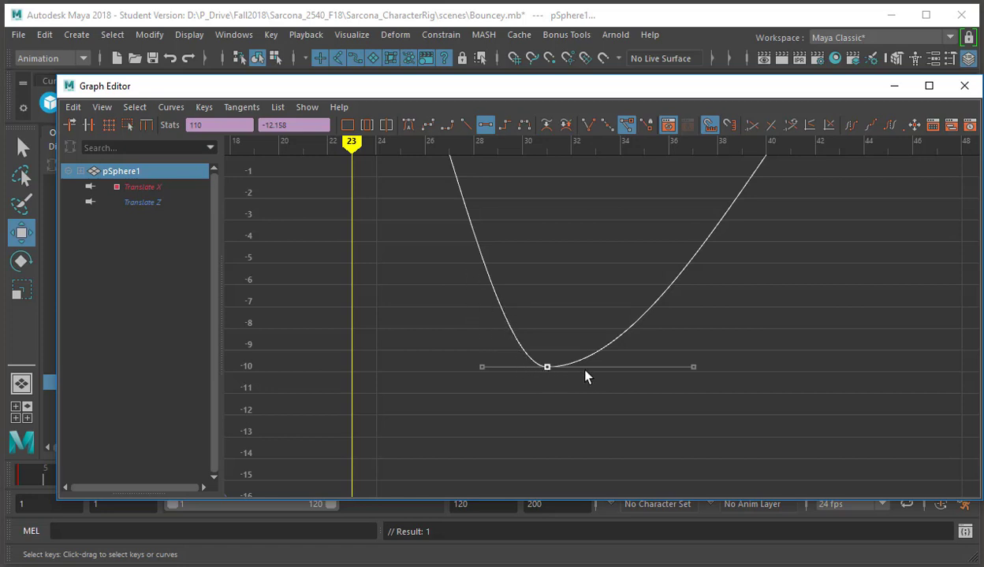
pyautogui.keyDown('alt'); pyautogui.moveTo(749, 275); pyautogui.dragTo(655, 284, button='right'); pyautogui.keyUp('alt')
pyautogui.keyDown('alt'); pyautogui.moveTo(654, 285); pyautogui.dragTo(483, 299, button='middle'); pyautogui.keyUp('alt')
pyautogui.keyDown('alt'); pyautogui.moveTo(483, 299); pyautogui.dragTo(569, 275, button='right'); pyautogui.keyUp('alt')
pyautogui.keyDown('alt'); pyautogui.moveTo(400, 289); pyautogui.dragTo(333, 302, button='middle'); pyautogui.keyUp('alt')
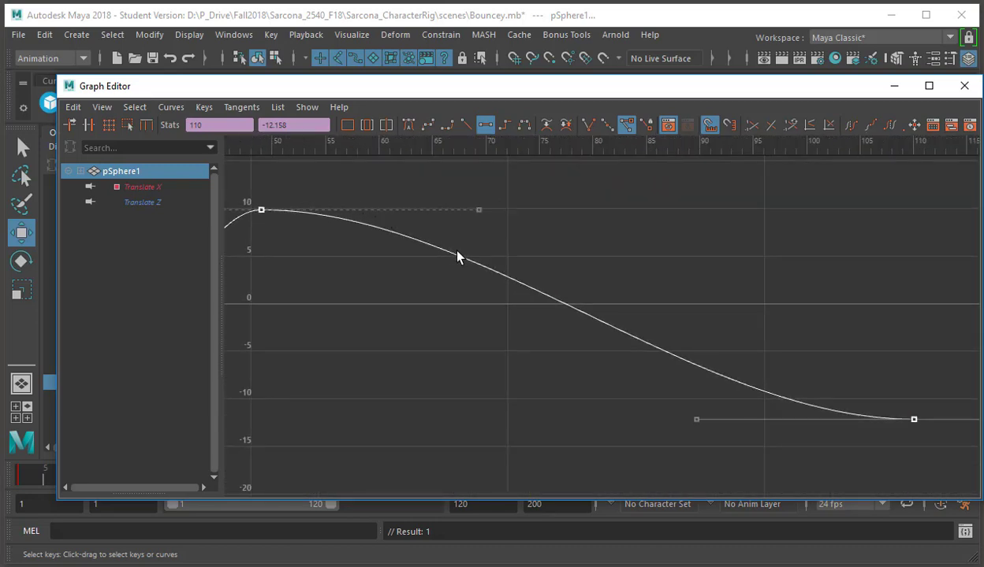
pyautogui.keyDown('shift'); pyautogui.moveTo(725, 464); pyautogui.dragTo(563, 461, button='middle'); pyautogui.keyUp('shift')
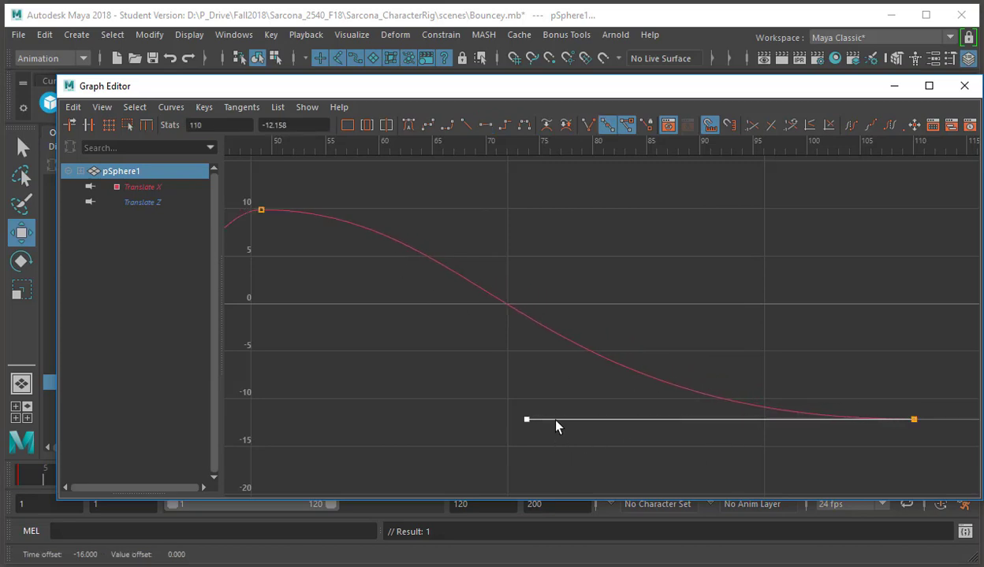
# Step: Apply Linear tangents to the Translate X key at frame 49 and to all Translate X and Z keys between frames 1 and 31
pyautogui.keyDown('alt'); pyautogui.moveTo(555, 423); pyautogui.dragTo(445, 385, button='right'); pyautogui.keyUp('alt')
pyautogui.keyDown('alt'); pyautogui.moveTo(521, 398); pyautogui.dragTo(551, 419, button='middle'); pyautogui.keyUp('alt')
pyautogui.keyDown('alt'); pyautogui.moveTo(551, 419); pyautogui.dragTo(564, 339, button='right'); pyautogui.keyUp('alt')
pyautogui.moveTo(548, 309); pyautogui.dragTo(558, 368)
pyautogui.click(466, 125)
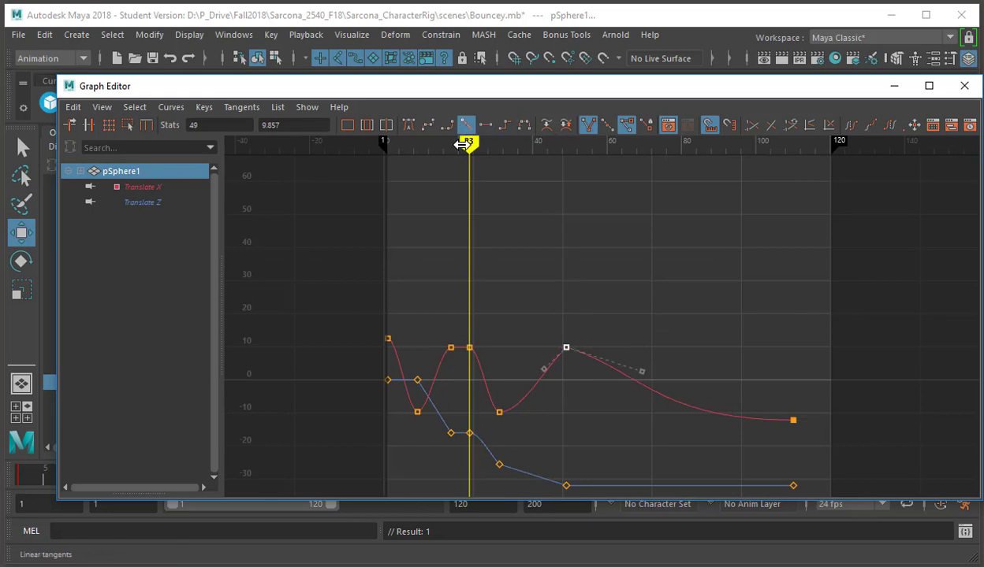
pyautogui.moveTo(513, 316); pyautogui.dragTo(312, 502)
pyautogui.click(461, 126)
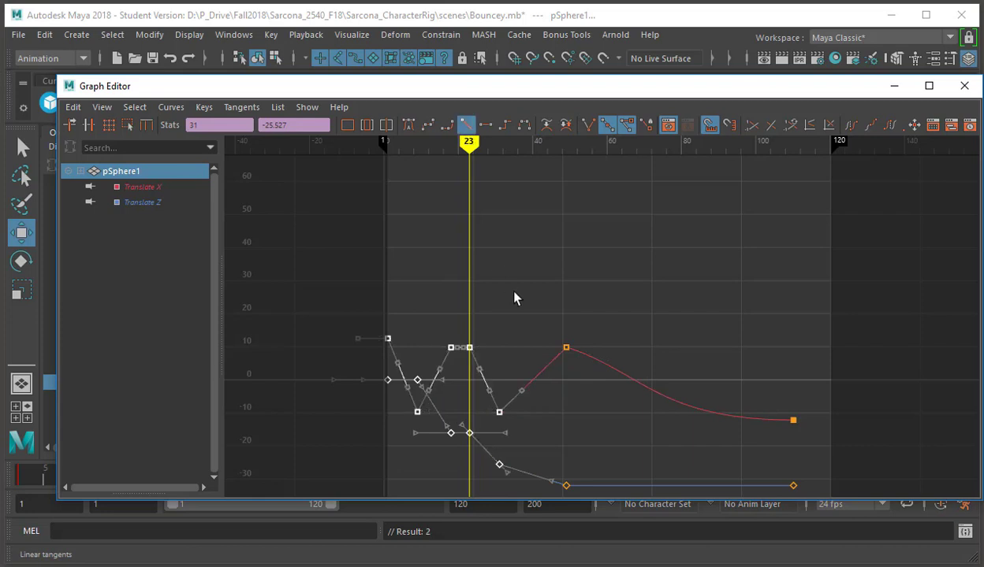
pyautogui.click(473, 330)
# Step: Try Spline tangents twice on the Translate X key at frame 18, undoing each change and accepting the student version notice
pyautogui.scroll(5, 489, 339)
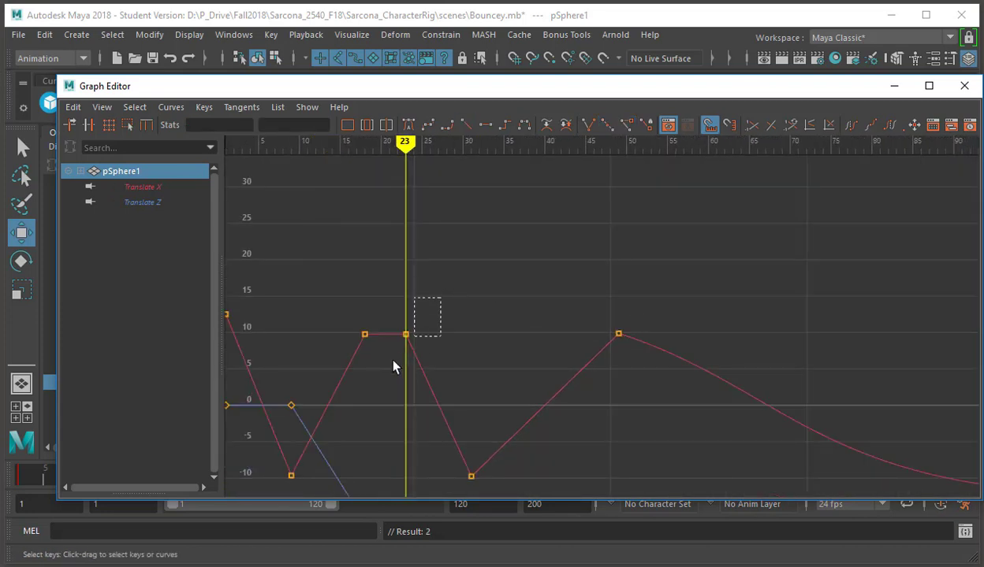
pyautogui.moveTo(394, 367); pyautogui.dragTo(371, 341)
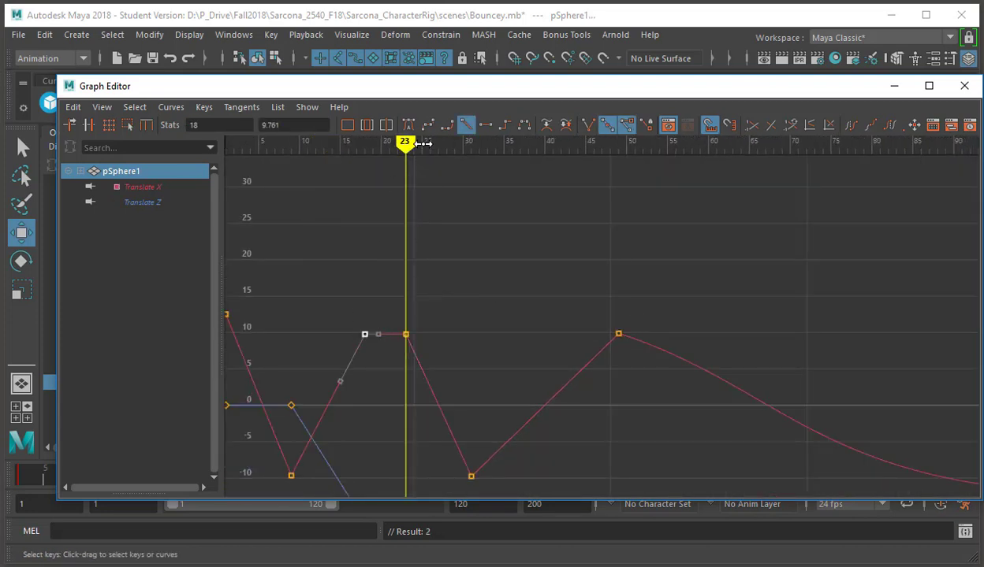
pyautogui.click(428, 126)
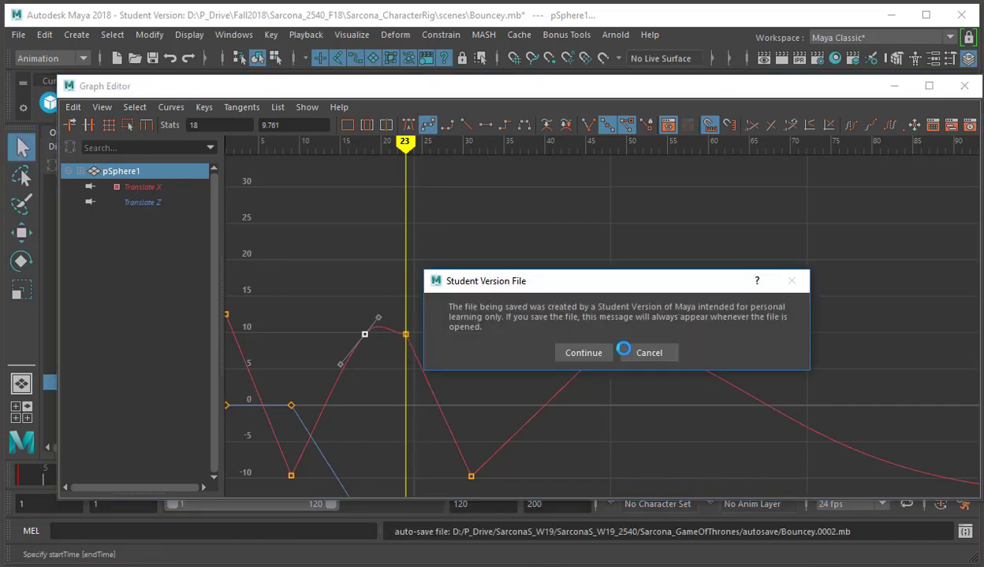
pyautogui.click(580, 352)
pyautogui.hotkey('ctrl', 'z')
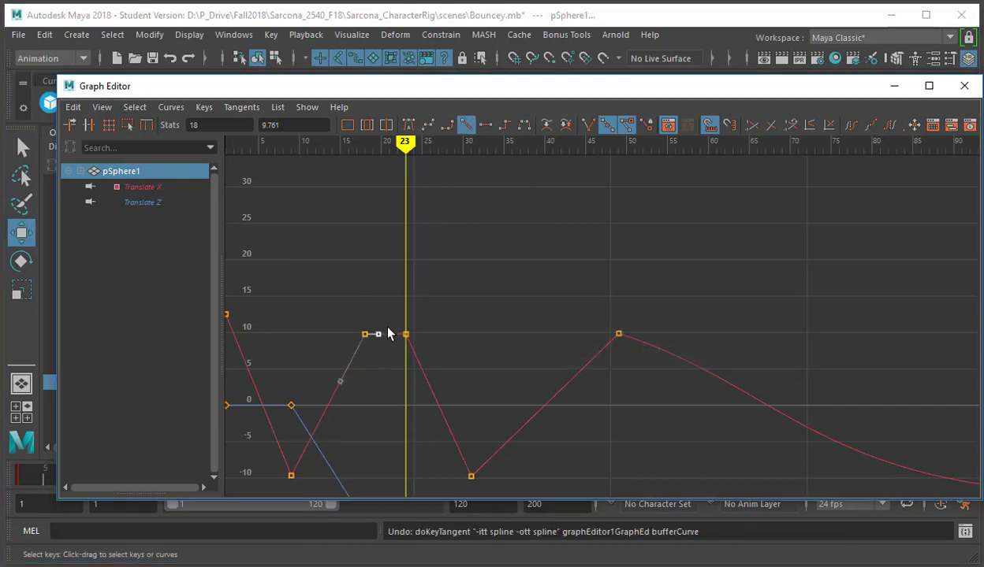
pyautogui.click(427, 125)
pyautogui.hotkey('ctrl', 'z')
pyautogui.keyDown('alt'); pyautogui.moveTo(442, 277); pyautogui.dragTo(448, 251, button='middle'); pyautogui.keyUp('alt')
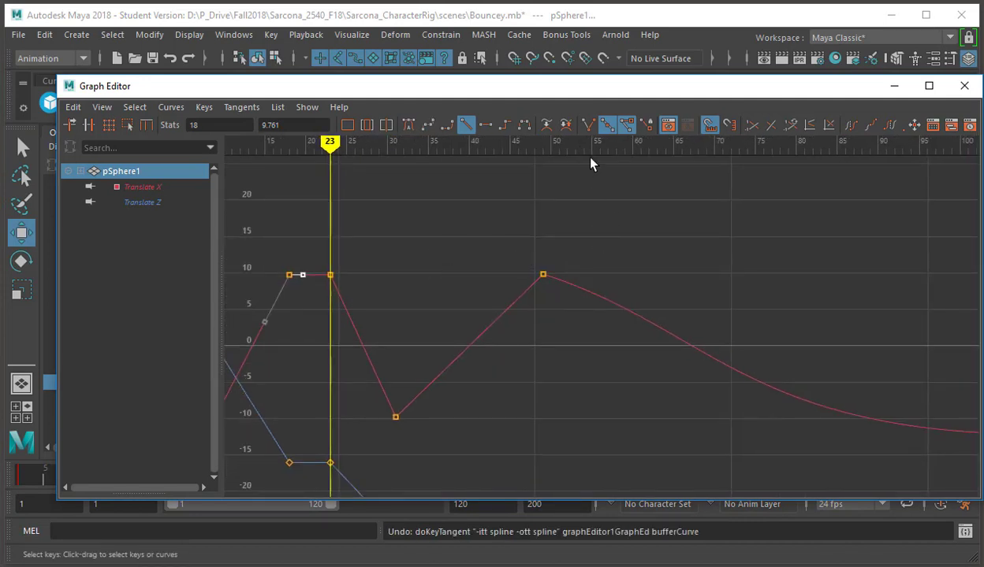
# Step: Break the tangents of the Translate X key at frame 31 and pull its outgoing handle down to horizontal
pyautogui.moveTo(527, 259); pyautogui.dragTo(587, 284)
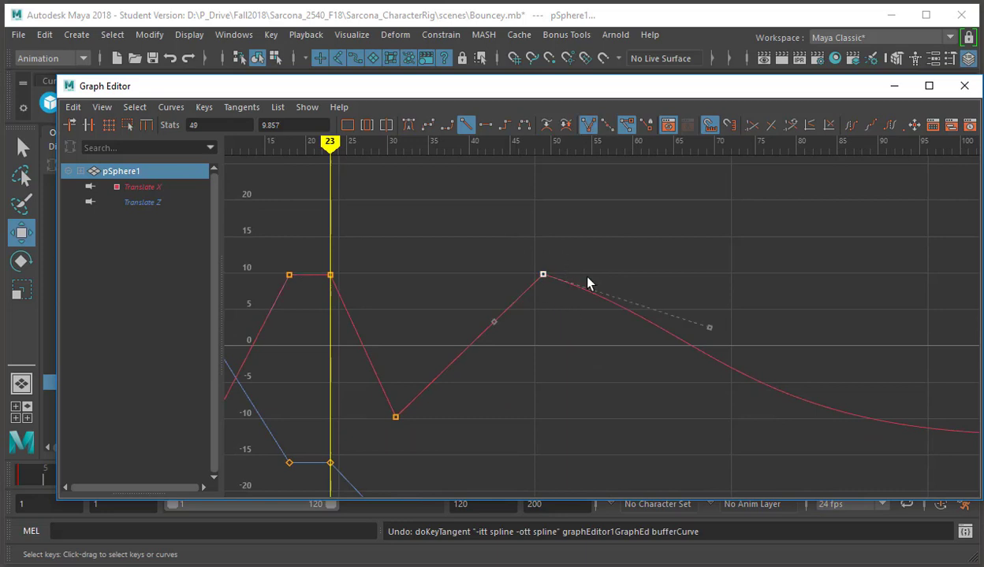
pyautogui.keyDown('alt'); pyautogui.moveTo(715, 309); pyautogui.dragTo(874, 257, button='middle'); pyautogui.keyUp('alt')
pyautogui.keyDown('alt'); pyautogui.moveTo(608, 330); pyautogui.dragTo(630, 353, button='middle'); pyautogui.keyUp('alt')
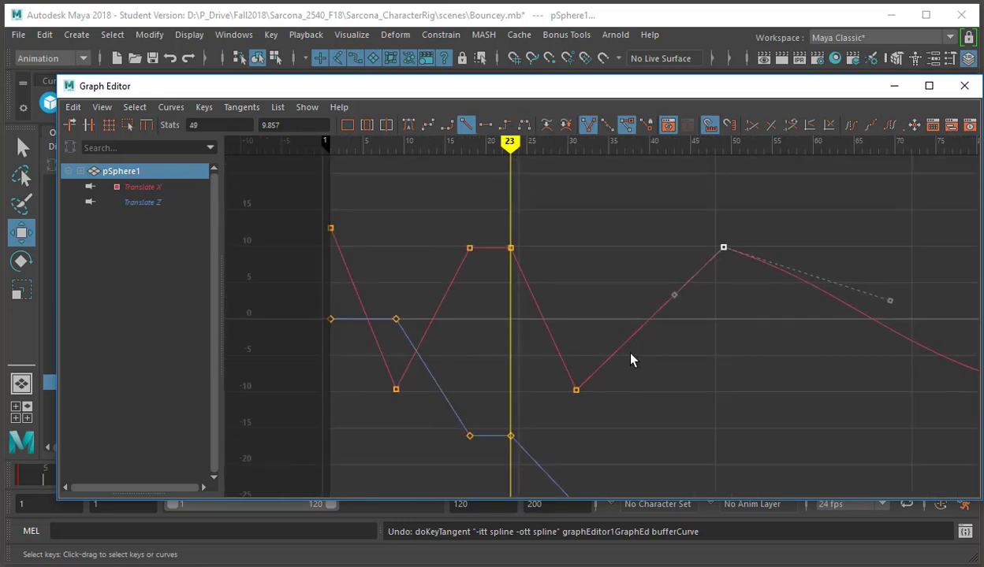
pyautogui.moveTo(598, 416); pyautogui.dragTo(552, 382)
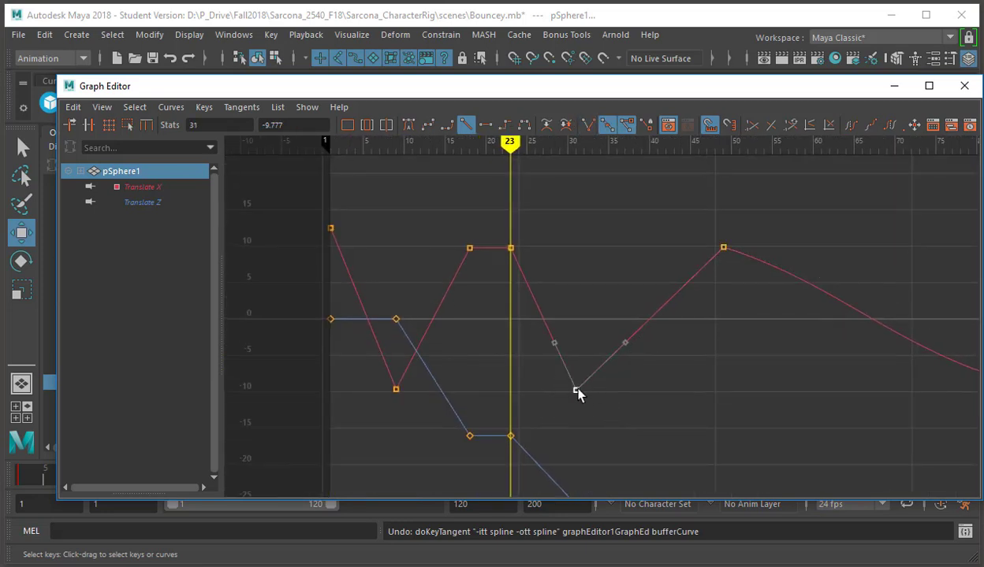
pyautogui.click(587, 125)
pyautogui.moveTo(604, 312); pyautogui.dragTo(650, 369)
pyautogui.moveTo(659, 375); pyautogui.dragTo(665, 416, button='middle')
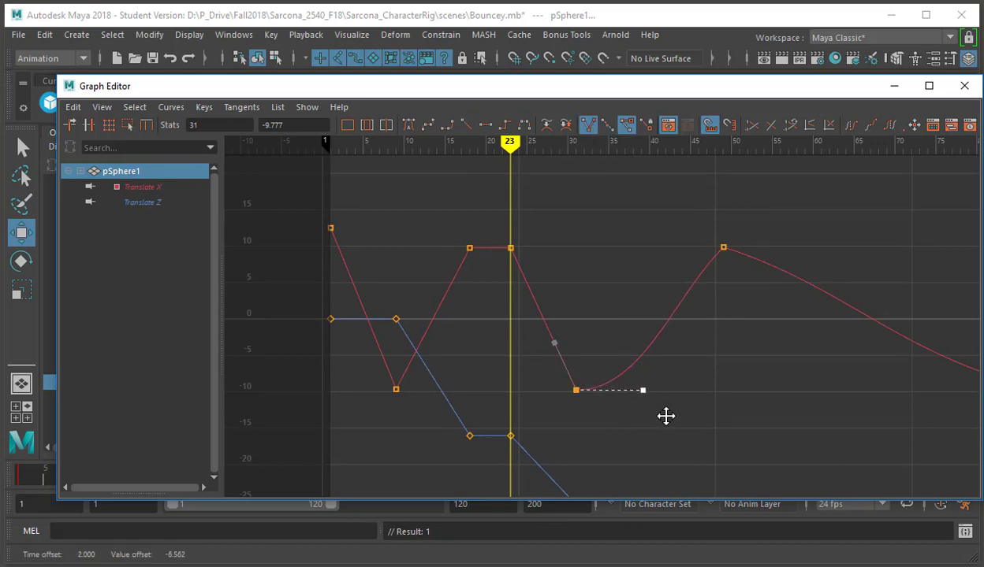
# Step: Shorten the incoming handle of the Translate X key at frame 31 and raise its outgoing handle to make a sharp V-shaped bounce
pyautogui.moveTo(593, 321); pyautogui.dragTo(546, 360)
pyautogui.moveTo(584, 339); pyautogui.dragTo(598, 354, button='middle')
pyautogui.moveTo(665, 416); pyautogui.dragTo(640, 386)
pyautogui.moveTo(640, 386)
pyautogui.mouseDown(button='middle')
pyautogui.moveTo(654, 380)
pyautogui.moveTo(643, 367)
pyautogui.mouseUp(button='middle')
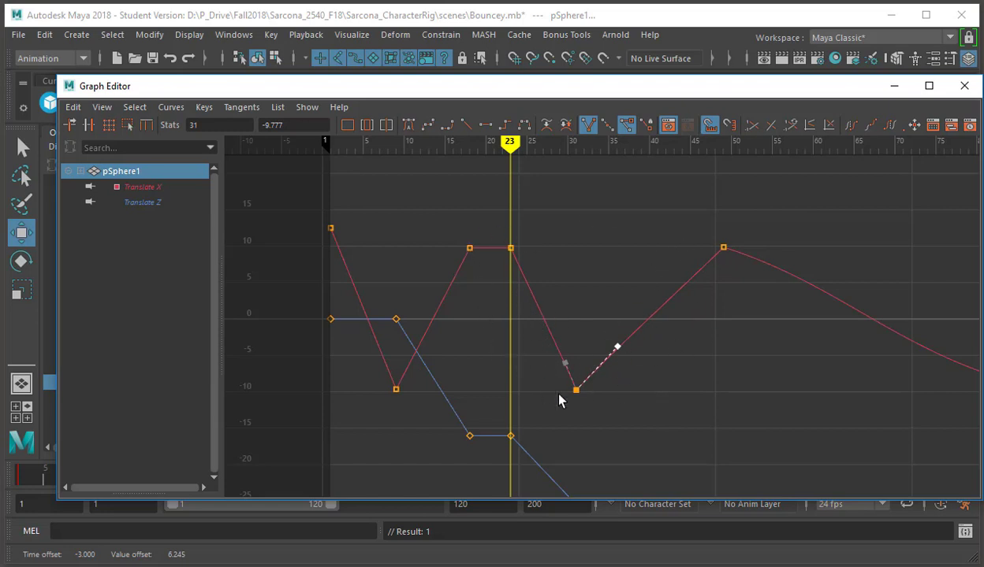
pyautogui.click(695, 384)
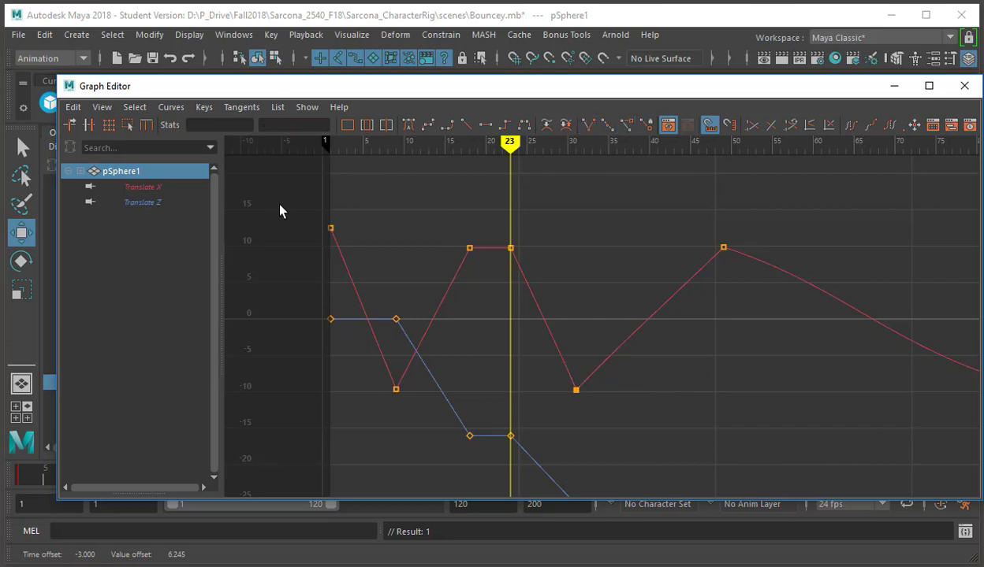
pyautogui.click(205, 114)
pyautogui.moveTo(173, 110)
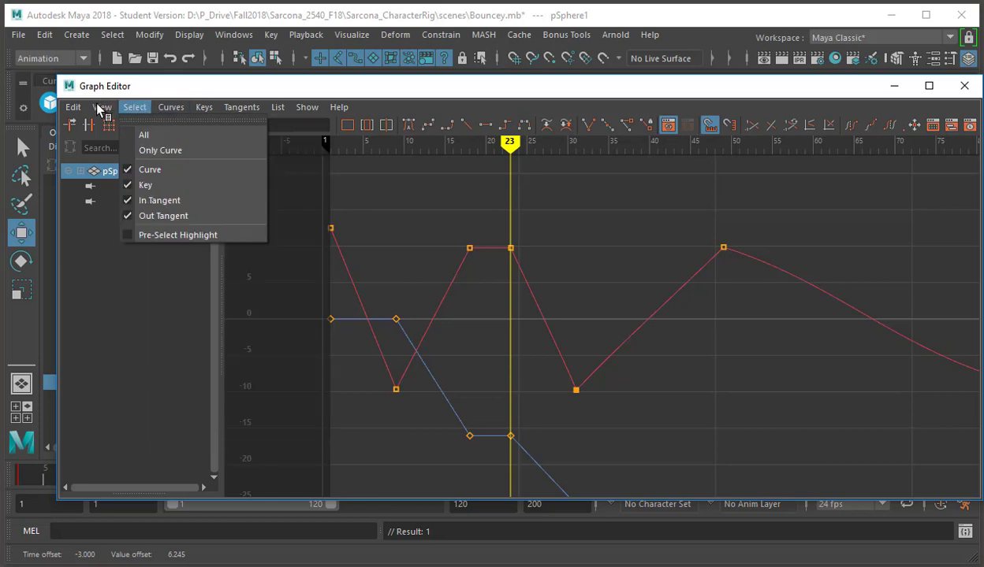
pyautogui.click(608, 231)
pyautogui.keyDown('alt'); pyautogui.moveTo(772, 336); pyautogui.dragTo(463, 263, button='right'); pyautogui.keyUp('alt')
pyautogui.moveTo(340, 215); pyautogui.dragTo(848, 473)
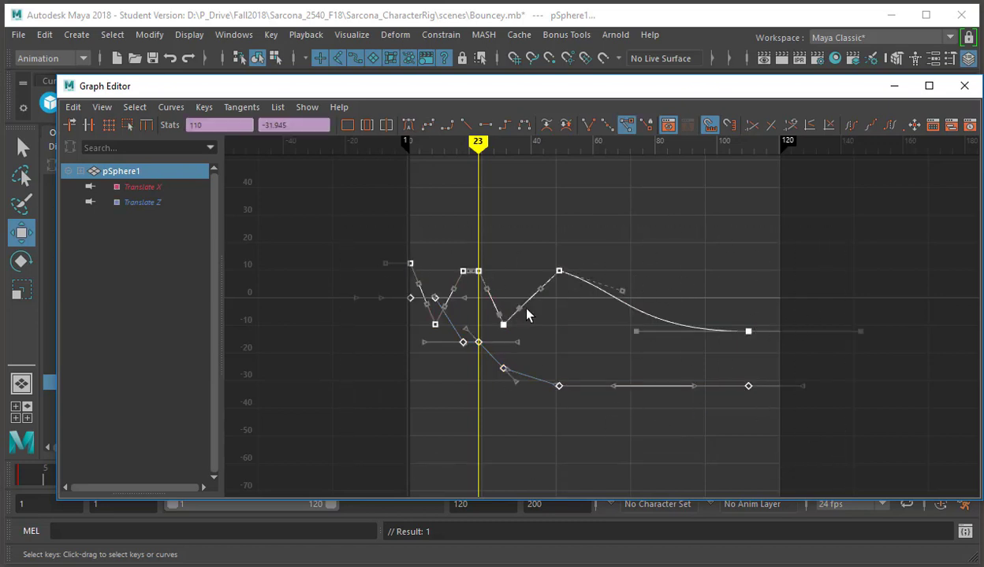
pyautogui.click(867, 347)
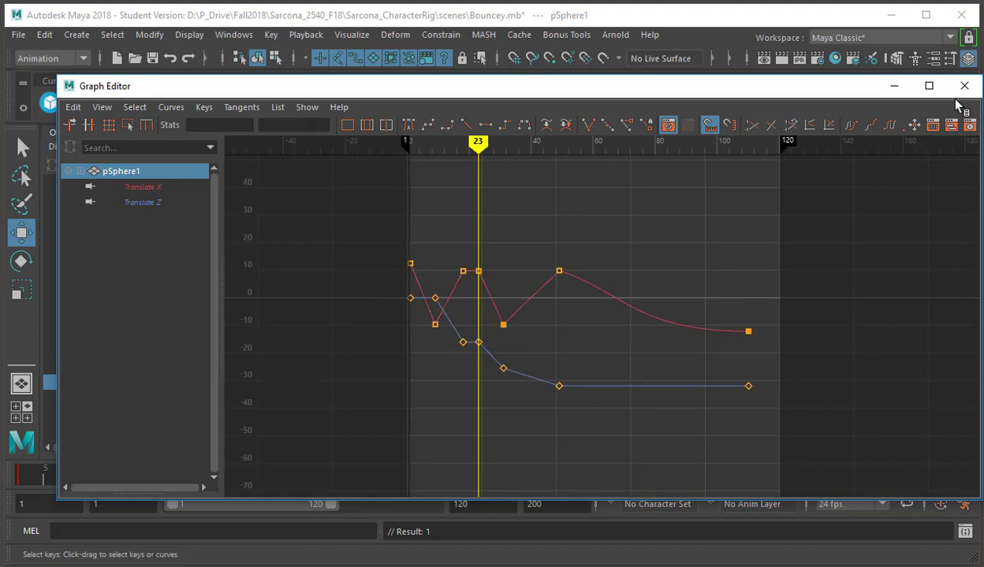